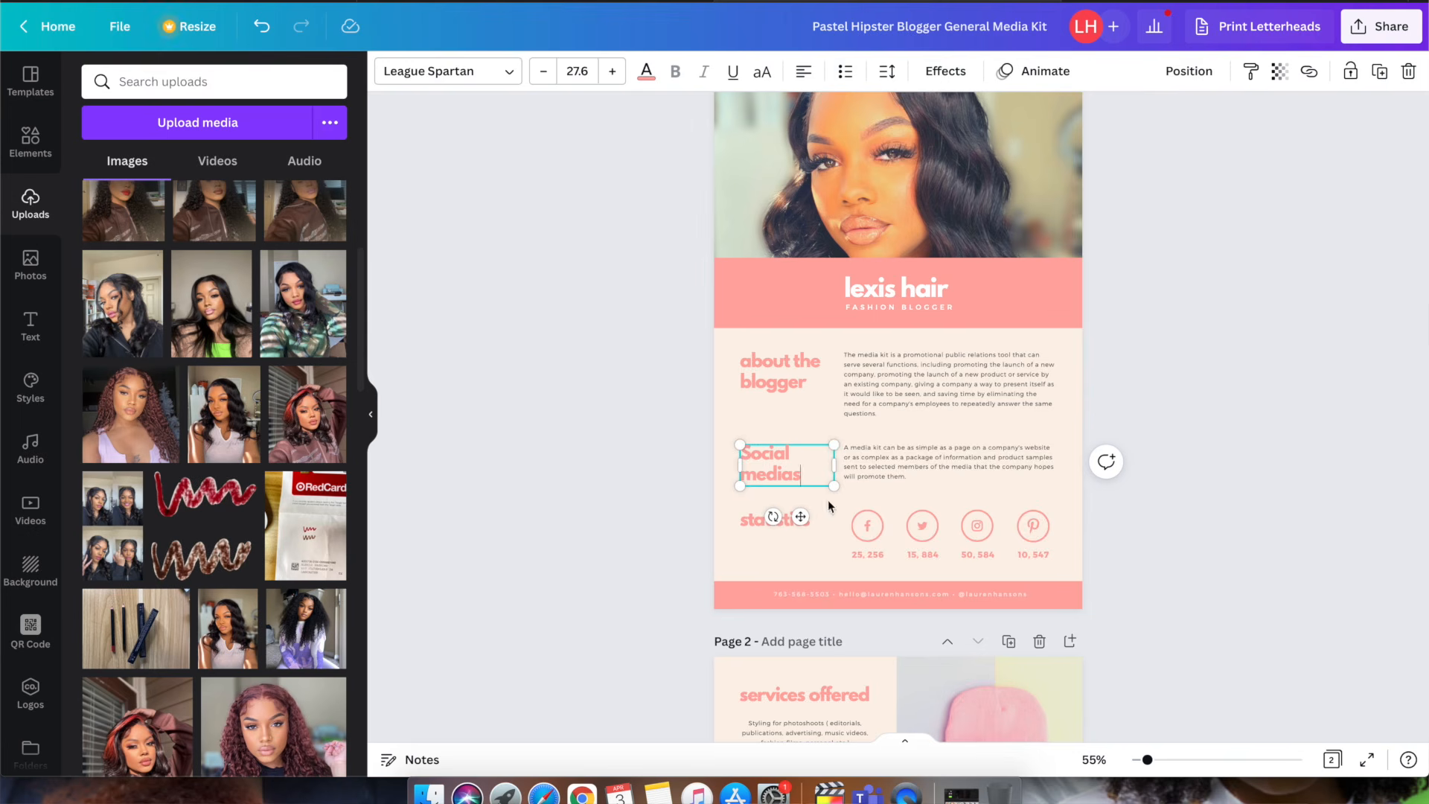
Step: Replace the paragraph beside the social medias heading with the Instagram handle and the YouTube channel name on separate lines
{"action": "left_click", "coordinate": [917, 477]}
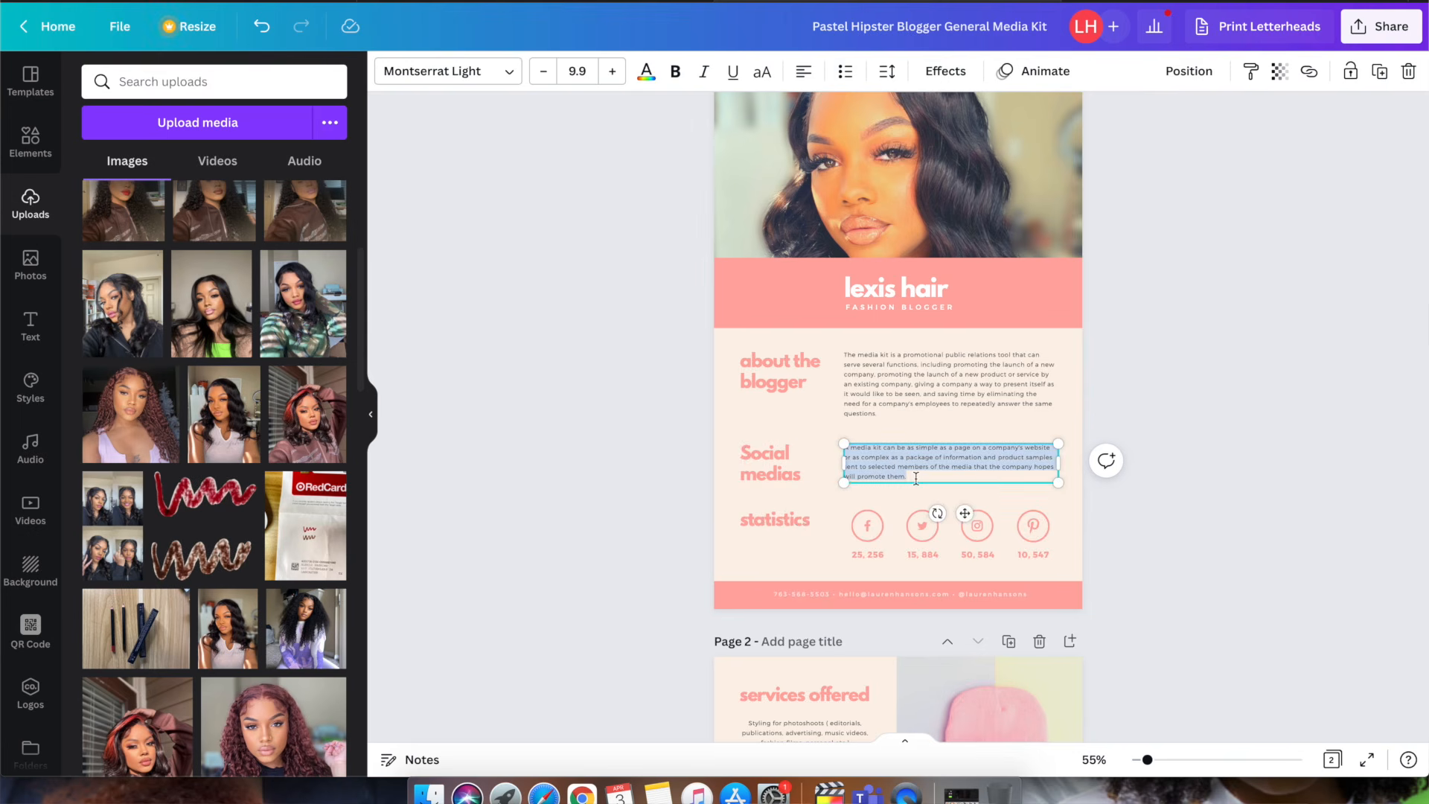
{"action": "key", "text": "BackSpace"}
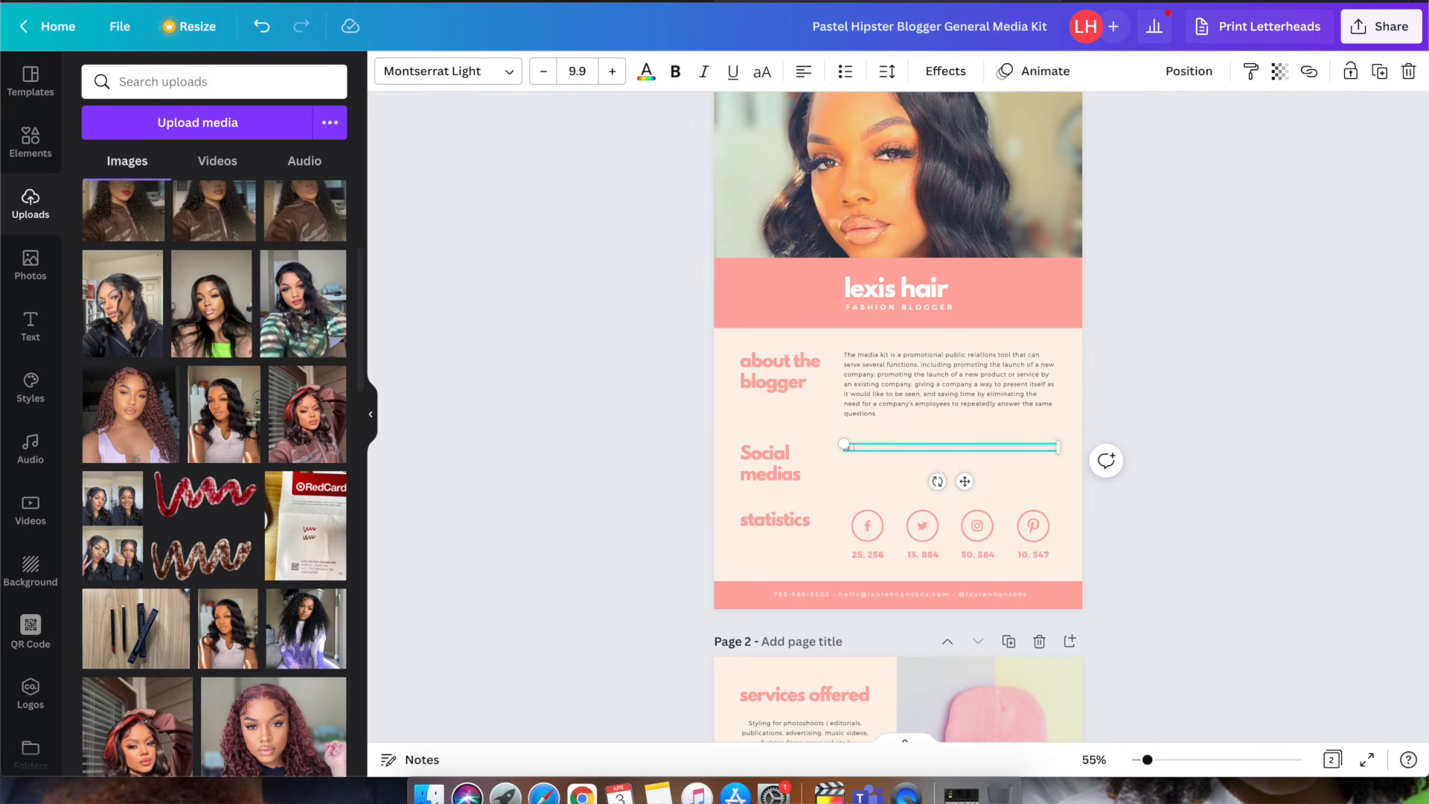
{"action": "key", "text": "Return"}
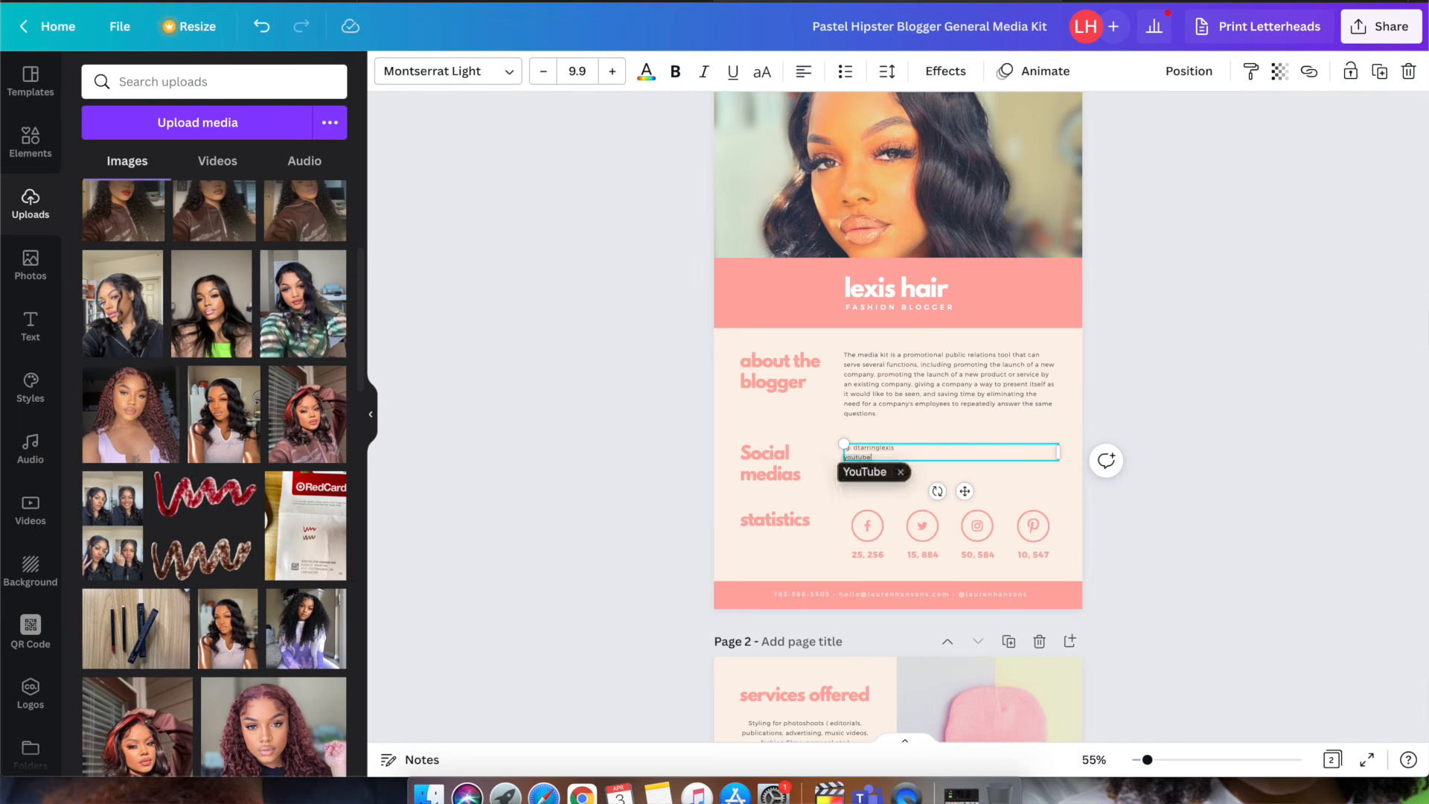
{"action": "left_click", "coordinate": [896, 489]}
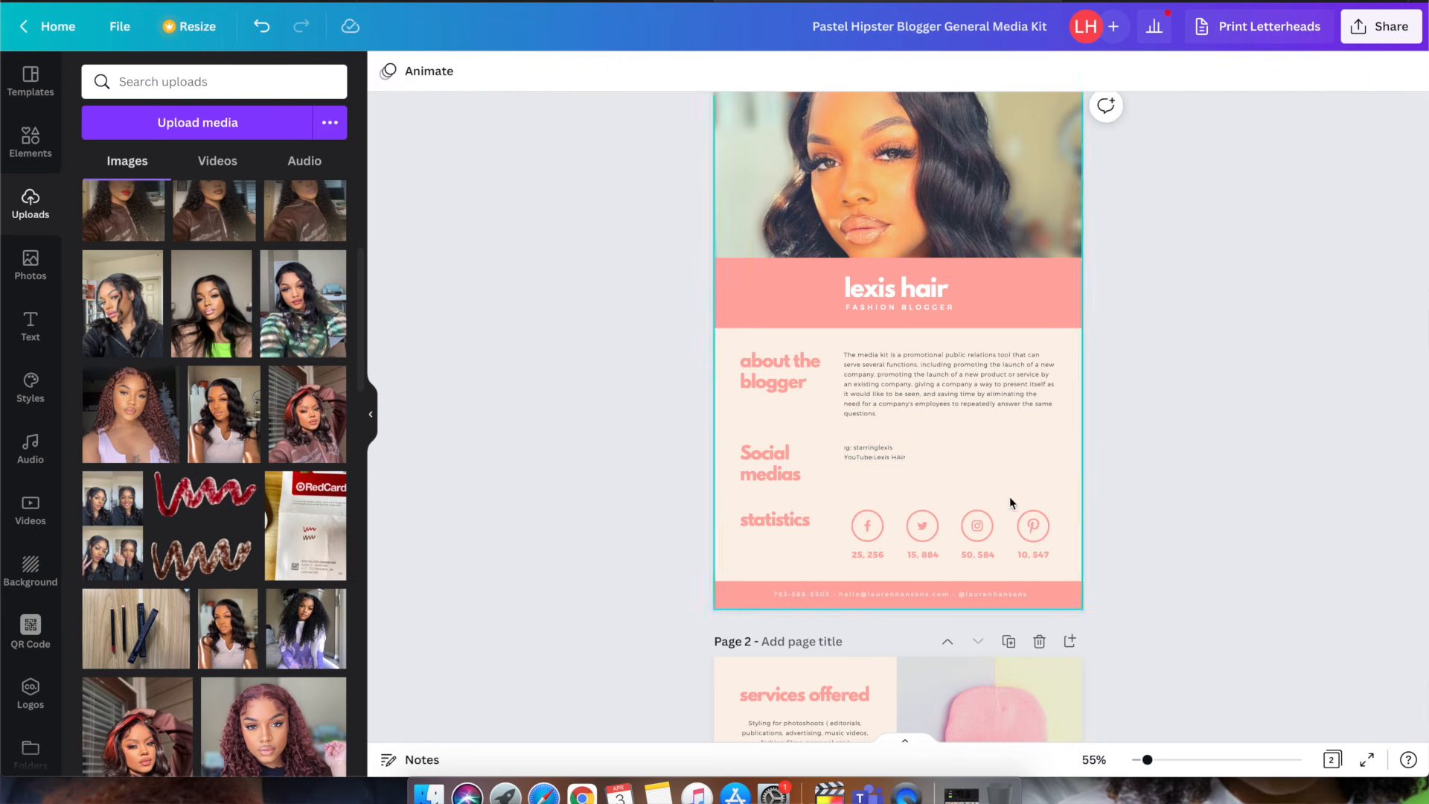
Step: Change the "services offered" heading on page 2 to "brands ive worked with" and reduce its font size
{"action": "scroll", "coordinate": [1009, 497], "scroll_direction": "down", "scroll_amount": 2}
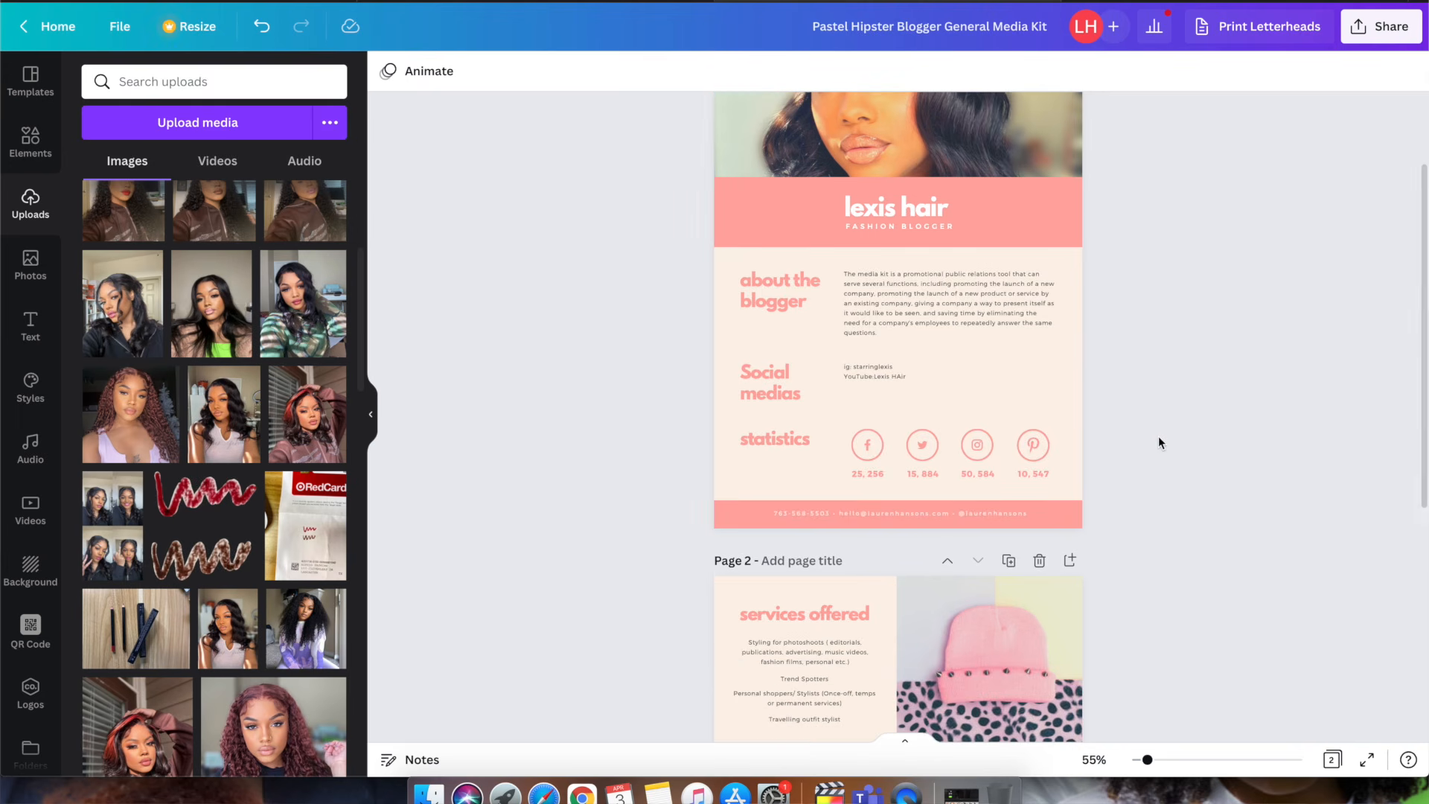
{"action": "scroll", "coordinate": [1158, 436], "scroll_direction": "down", "scroll_amount": 6}
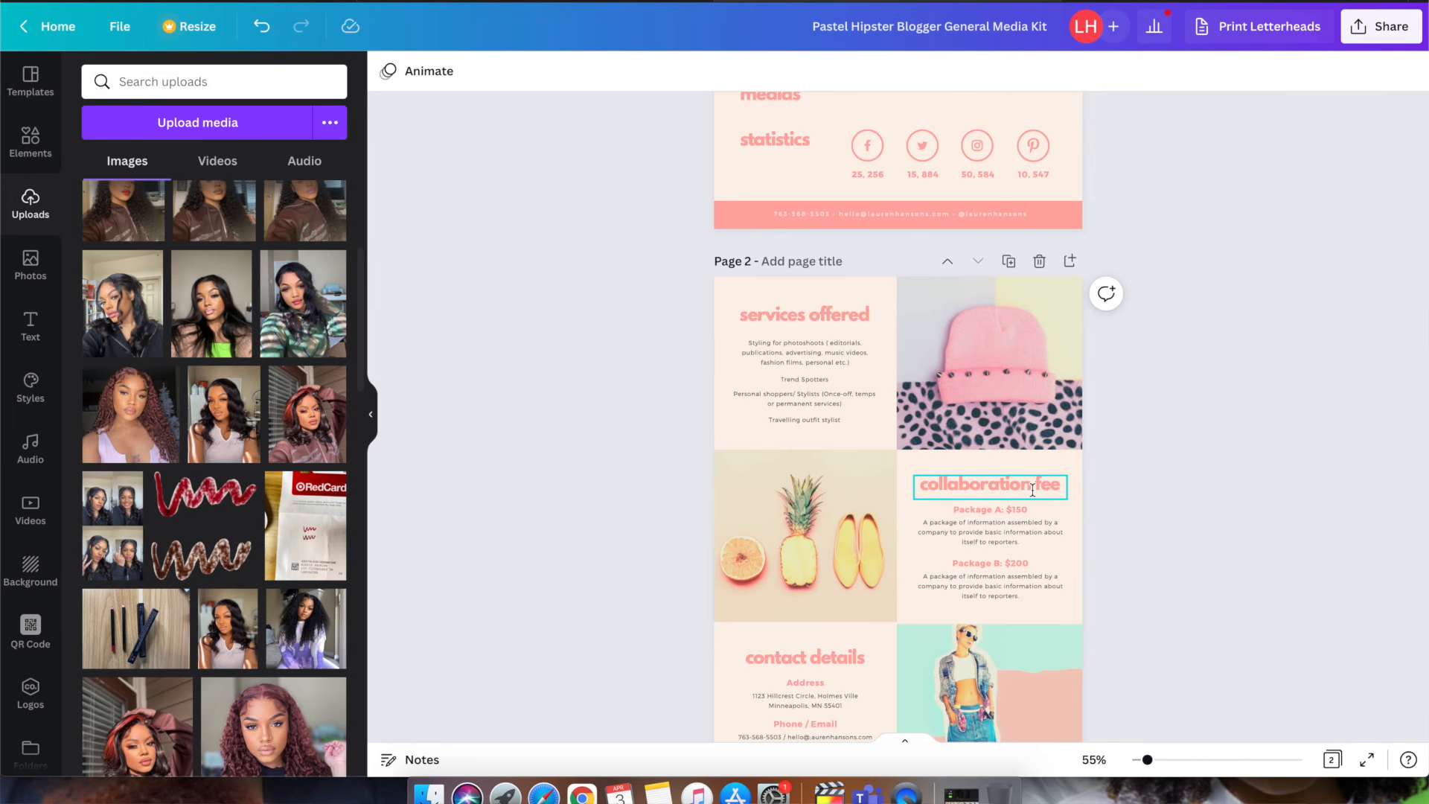
{"action": "scroll", "coordinate": [1032, 490], "scroll_direction": "down", "scroll_amount": 3}
{"action": "double_click", "coordinate": [843, 177]}
{"action": "type", "text": "bra"}
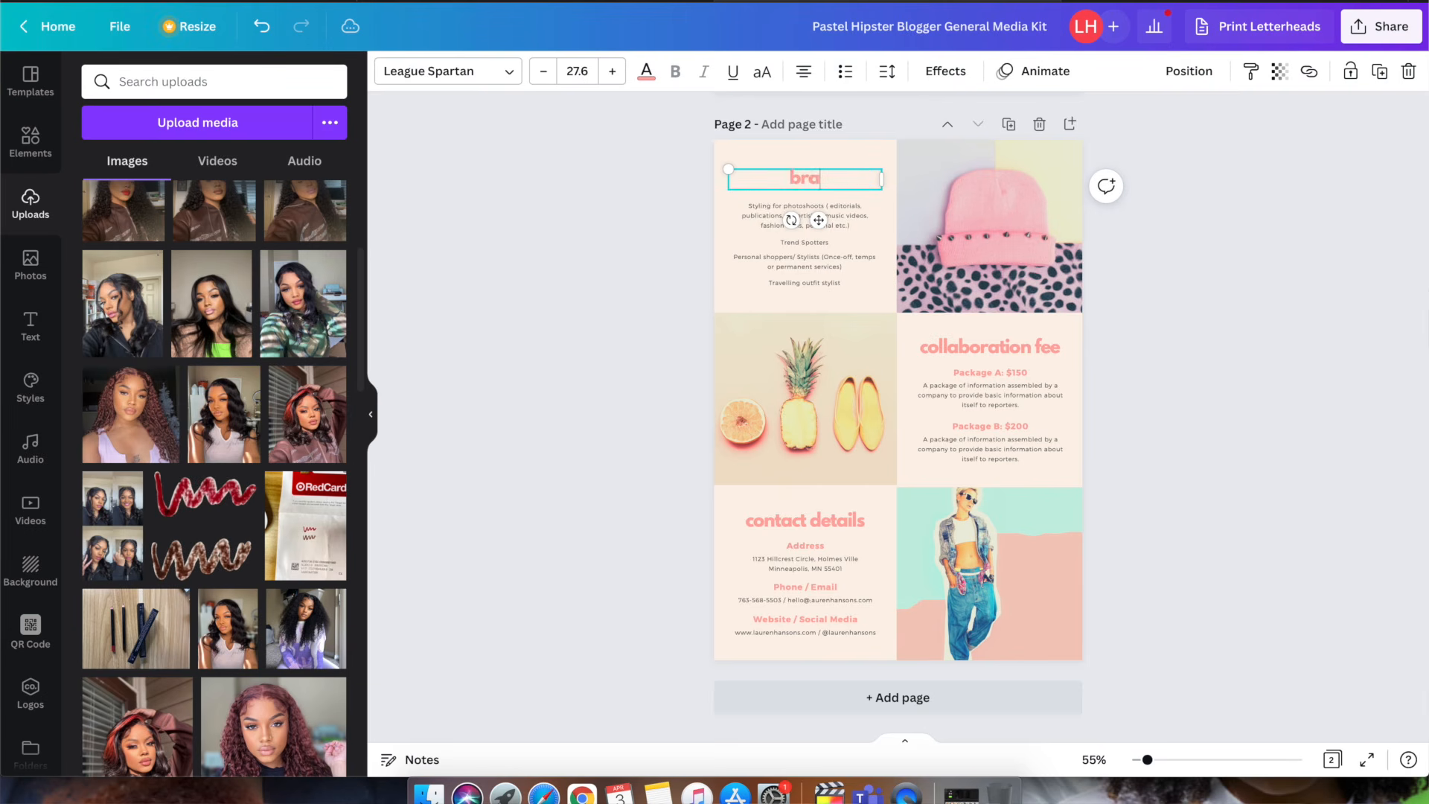
{"action": "type", "text": "ndsive w"}
{"action": "key", "text": "BackSpace"}
{"action": "key", "text": "BackSpace"}
{"action": "key", "text": "BackSpace"}
{"action": "key", "text": "BackSpace"}
{"action": "key", "text": "BackSpace"}
{"action": "type", "text": "ive worked wo"}
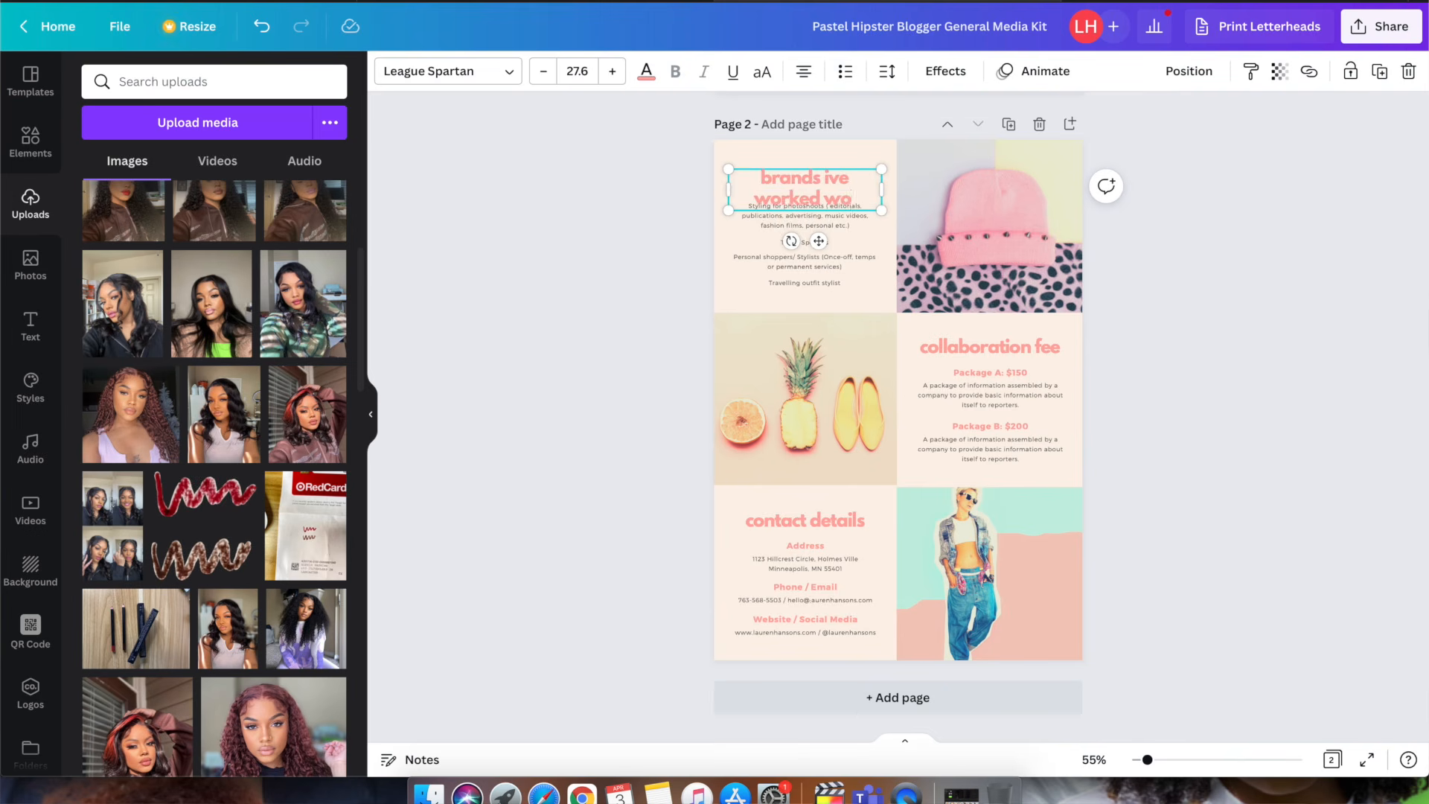
{"action": "key", "text": "BackSpace"}
{"action": "type", "text": "i"}
{"action": "key", "text": "BackSpace"}
{"action": "type", "text": "u"}
{"action": "key", "text": "BackSpace"}
{"action": "type", "text": "ith"}
{"action": "key", "text": "Return"}
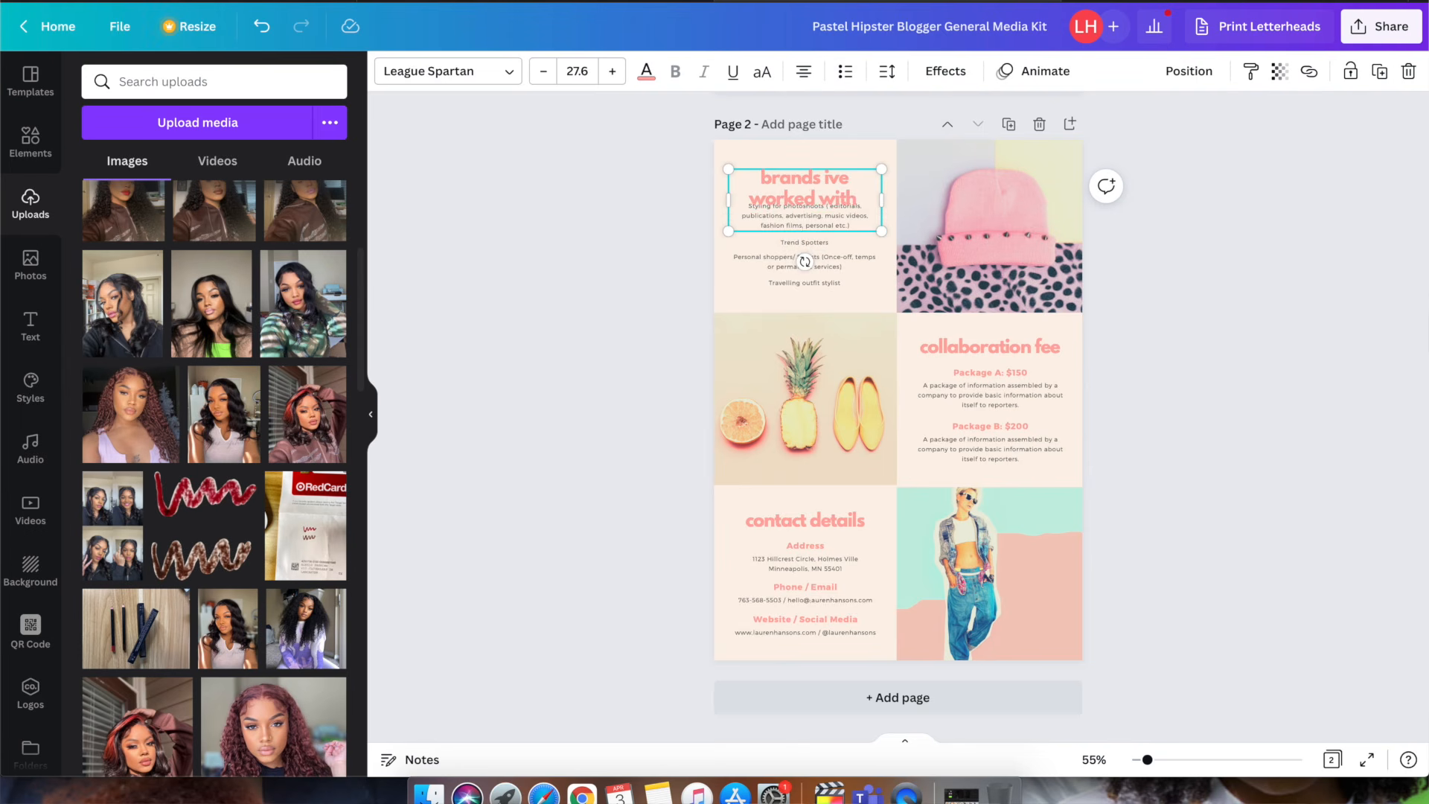
{"action": "left_click", "coordinate": [543, 71]}
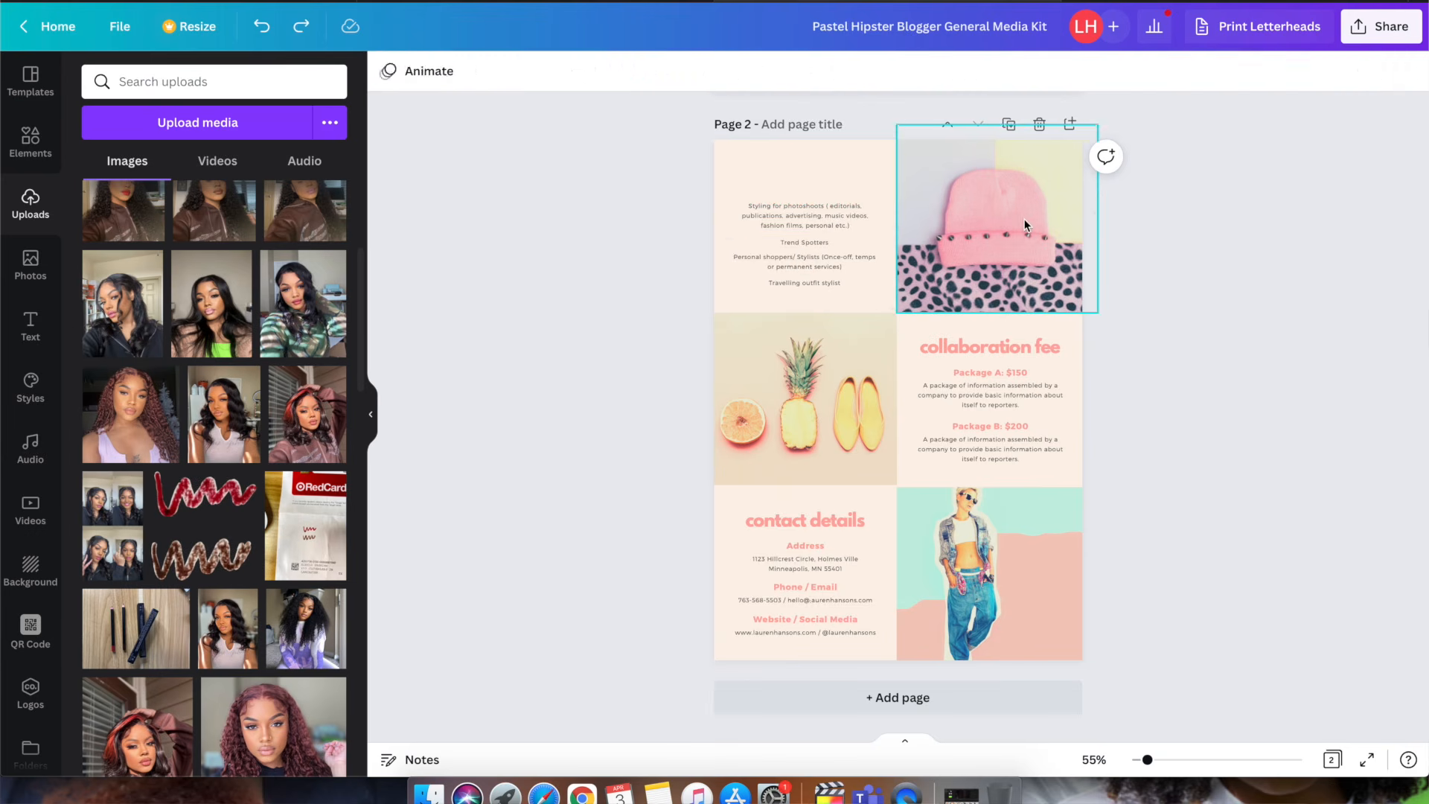
Step: Delete the pink beanie photo on page 2 together with its empty frame
{"action": "left_click", "coordinate": [1024, 218]}
{"action": "key", "text": "Delete"}
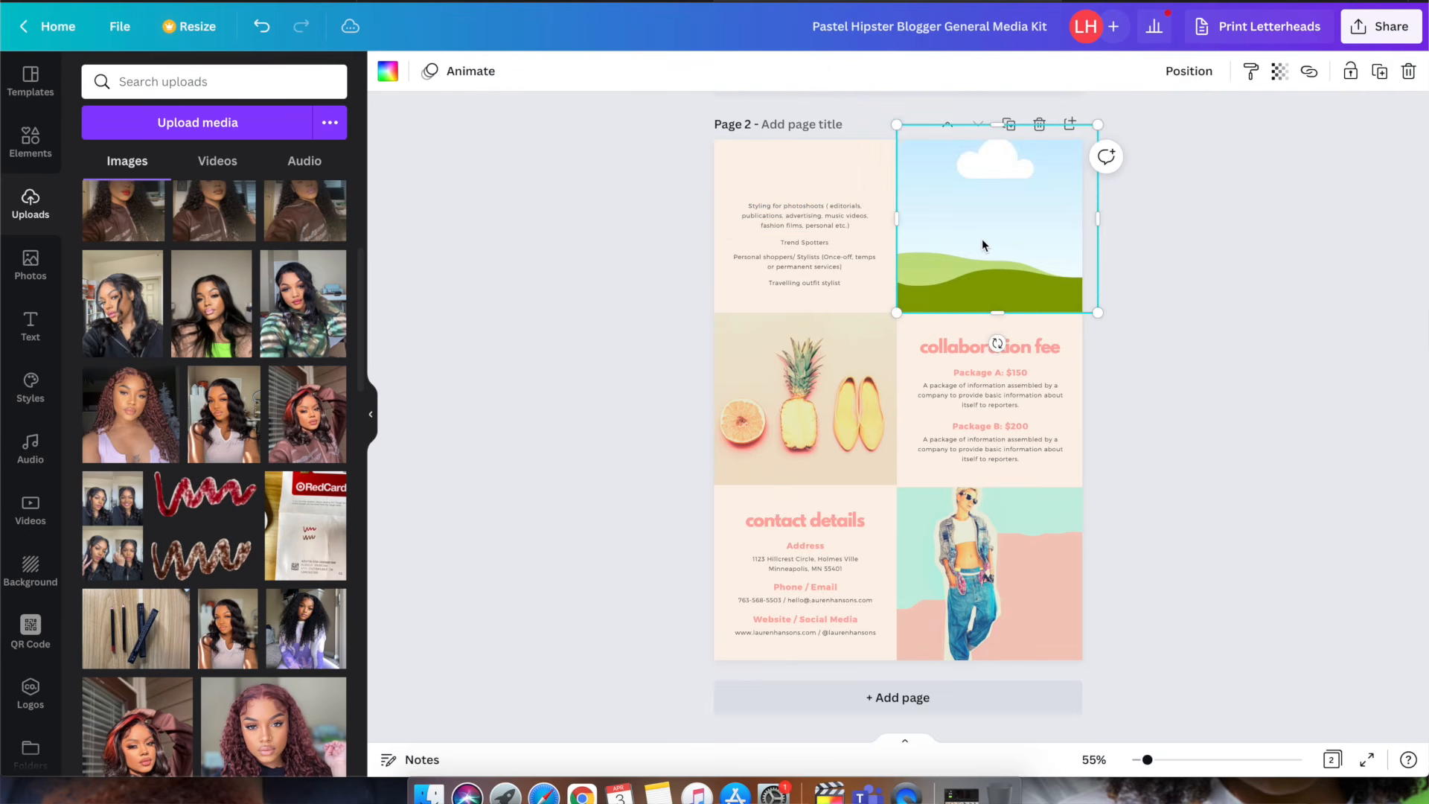
{"action": "key", "text": "Delete"}
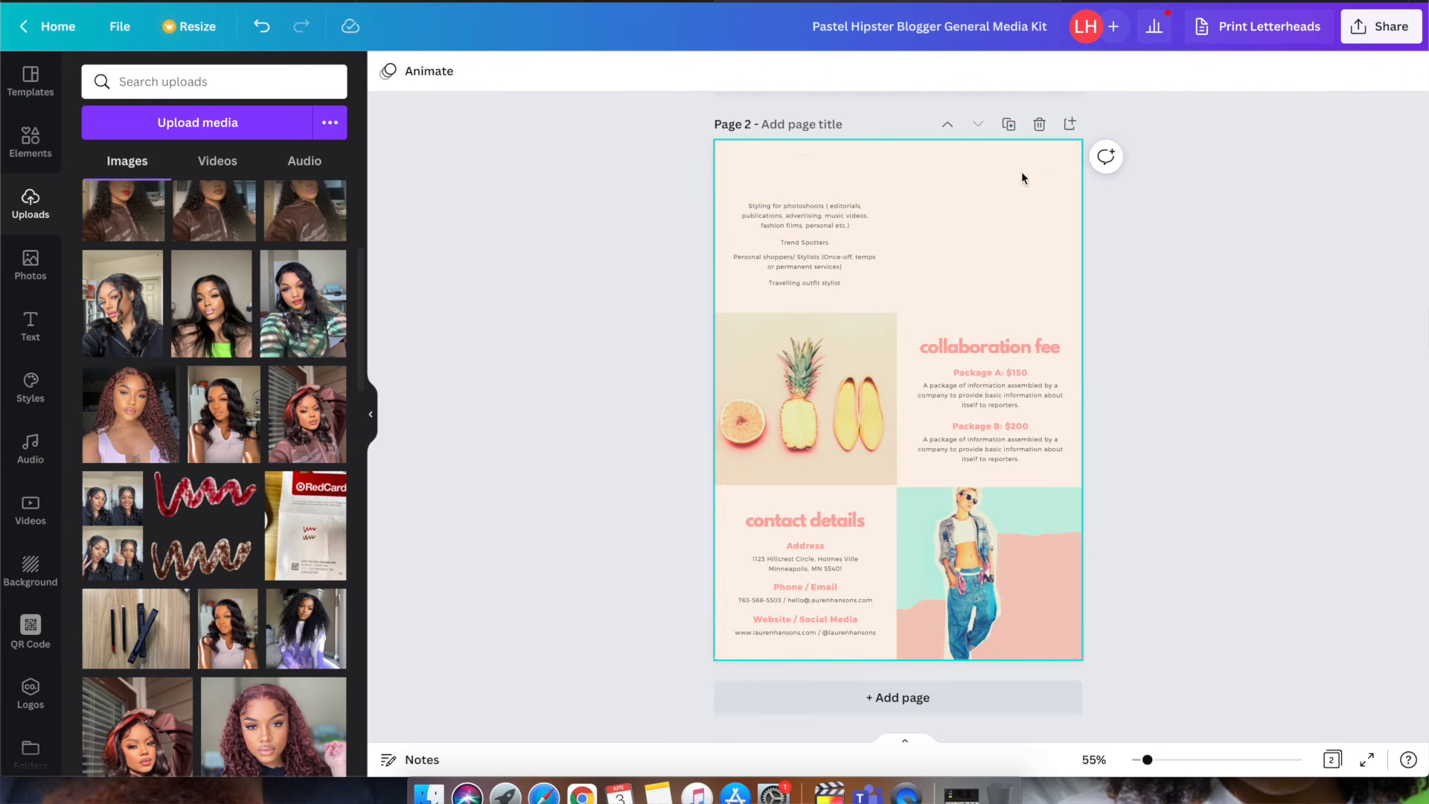
Step: Add the uploaded smashbox logo to page 2, shrink it and place it at the top of the cleared area
{"action": "scroll", "coordinate": [109, 557], "scroll_direction": "down", "scroll_amount": 10}
{"action": "scroll", "coordinate": [109, 557], "scroll_direction": "down", "scroll_amount": 1}
{"action": "left_click", "coordinate": [331, 231]}
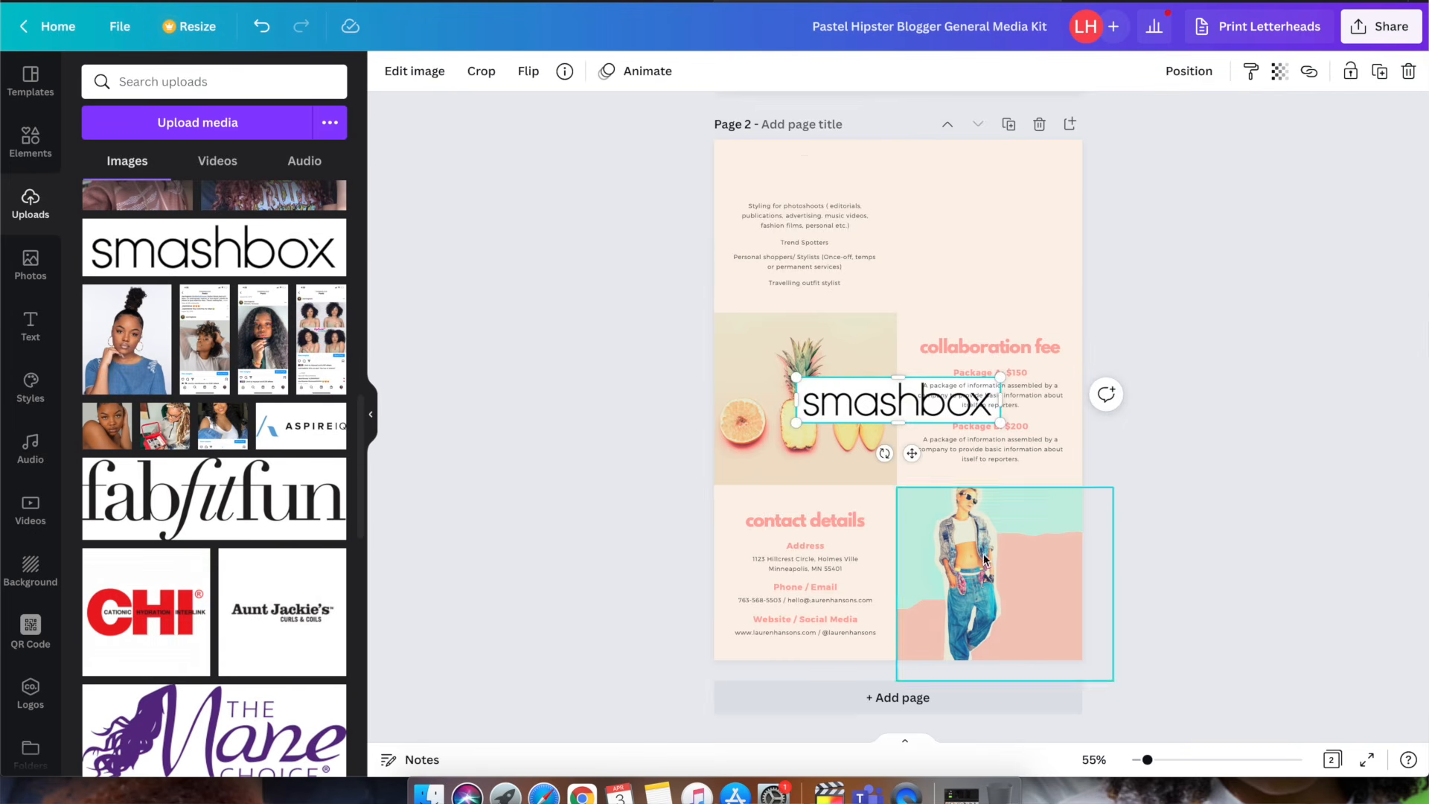
{"action": "left_click_drag", "start_coordinate": [912, 454], "coordinate": [968, 235]}
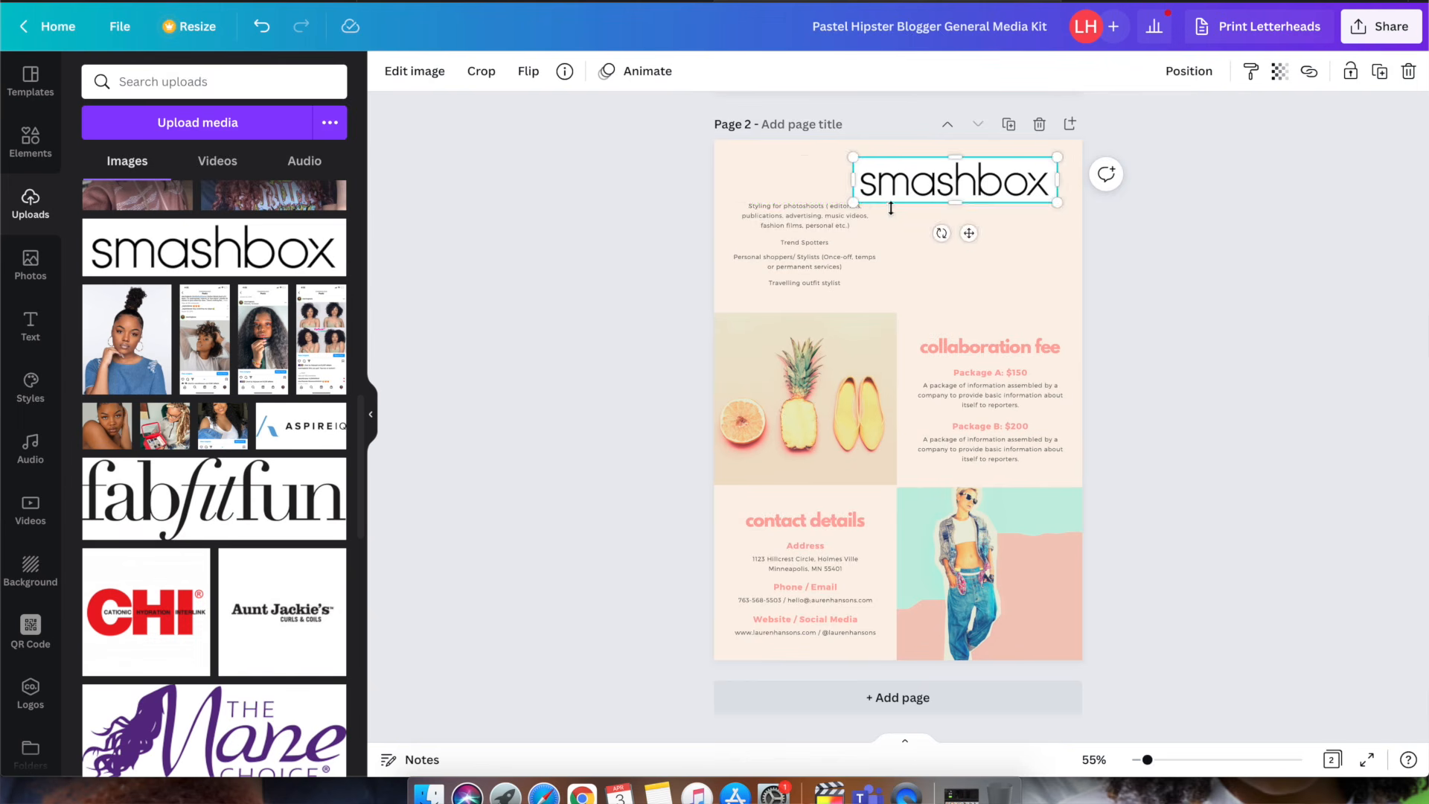
{"action": "left_click_drag", "start_coordinate": [856, 204], "coordinate": [925, 200]}
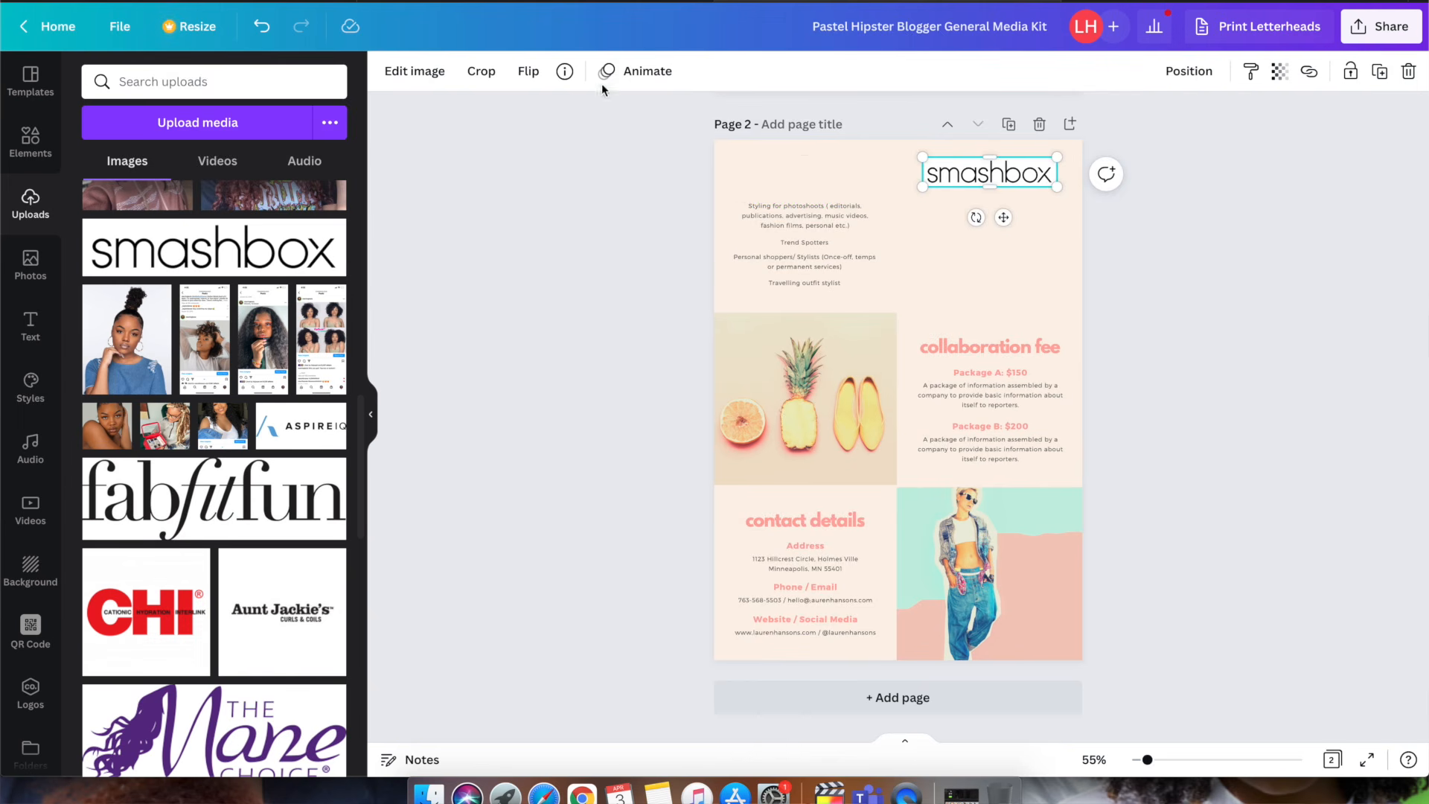
Step: Remove the white background from the smashbox logo with Background Remover
{"action": "left_click", "coordinate": [417, 73]}
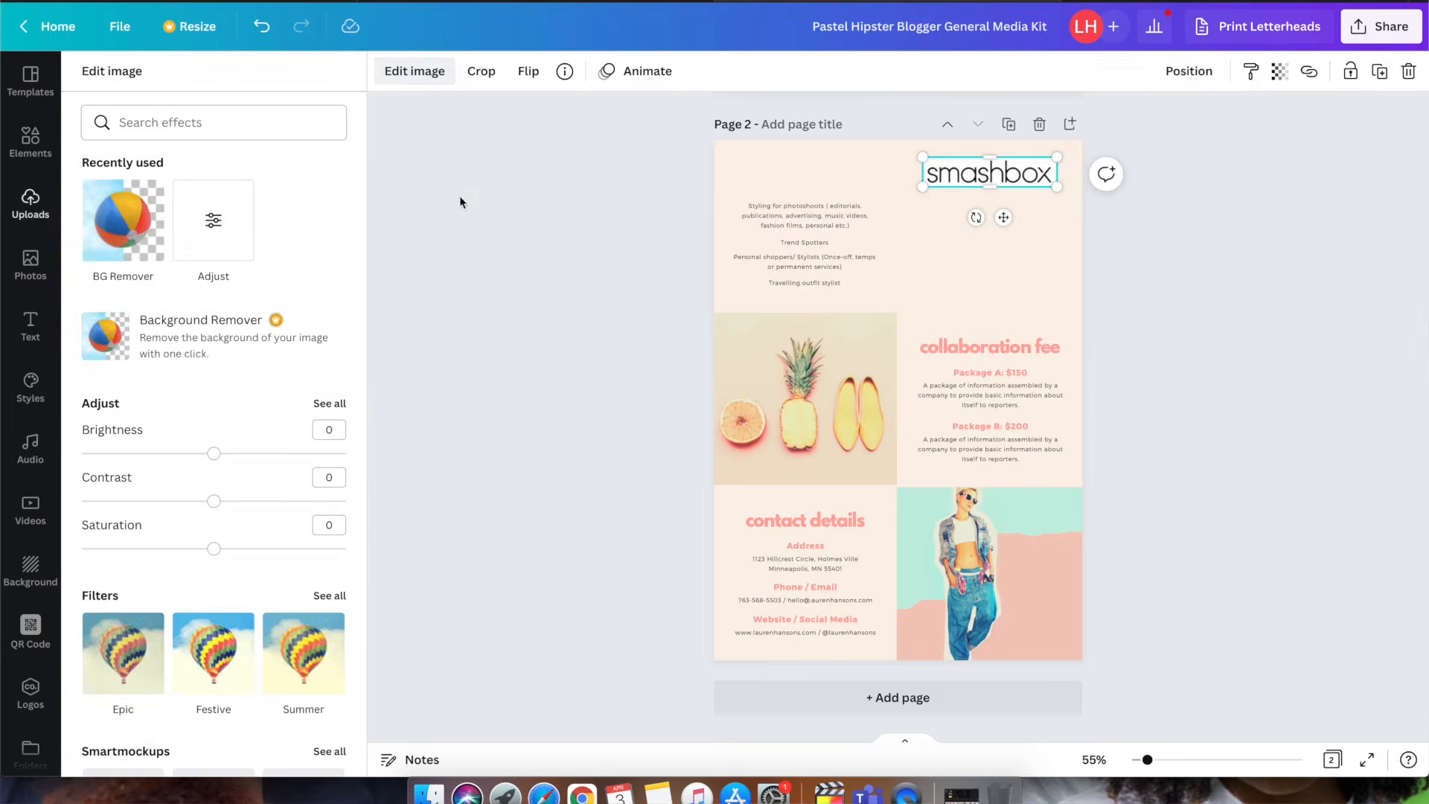
{"action": "left_click", "coordinate": [147, 243]}
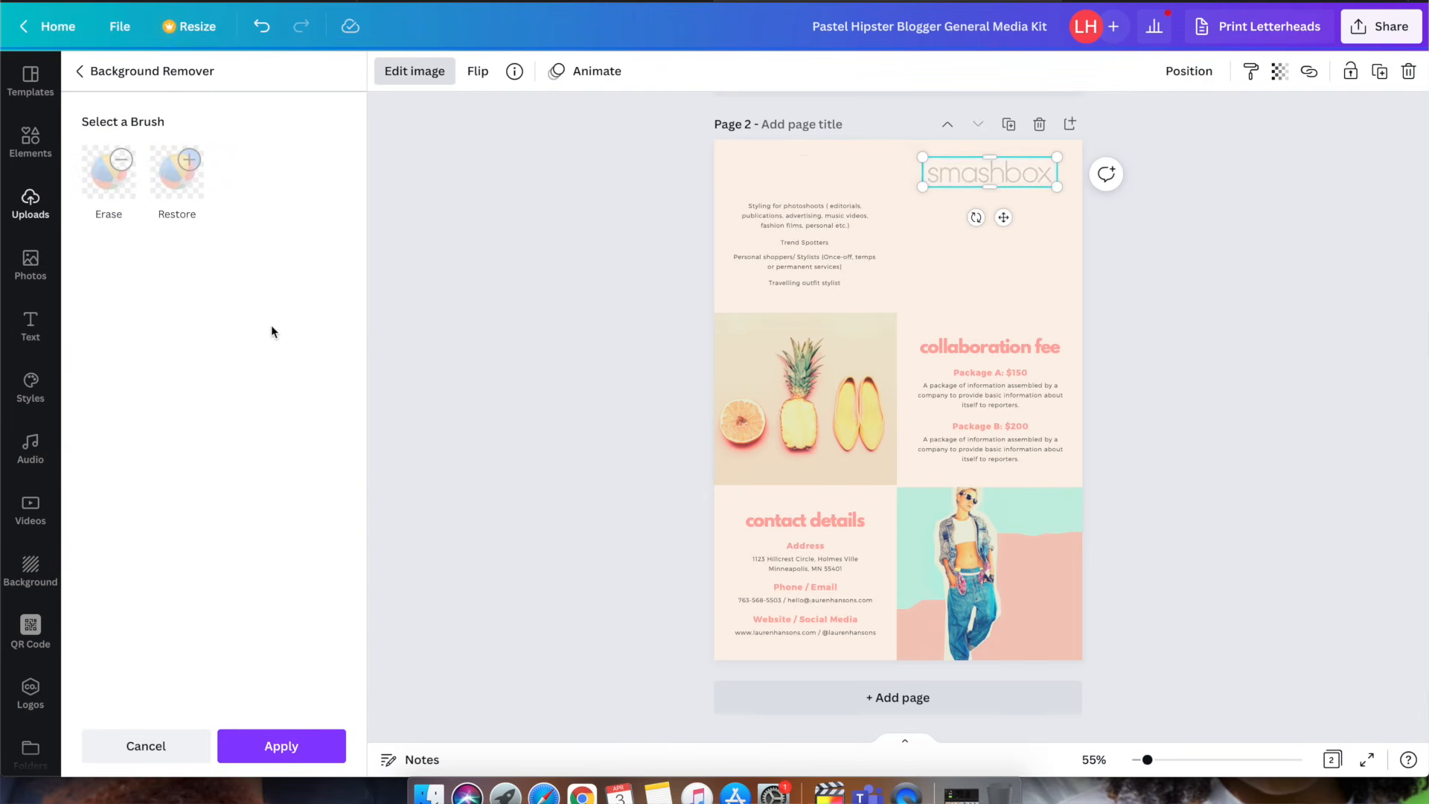
{"action": "left_click", "coordinate": [487, 248]}
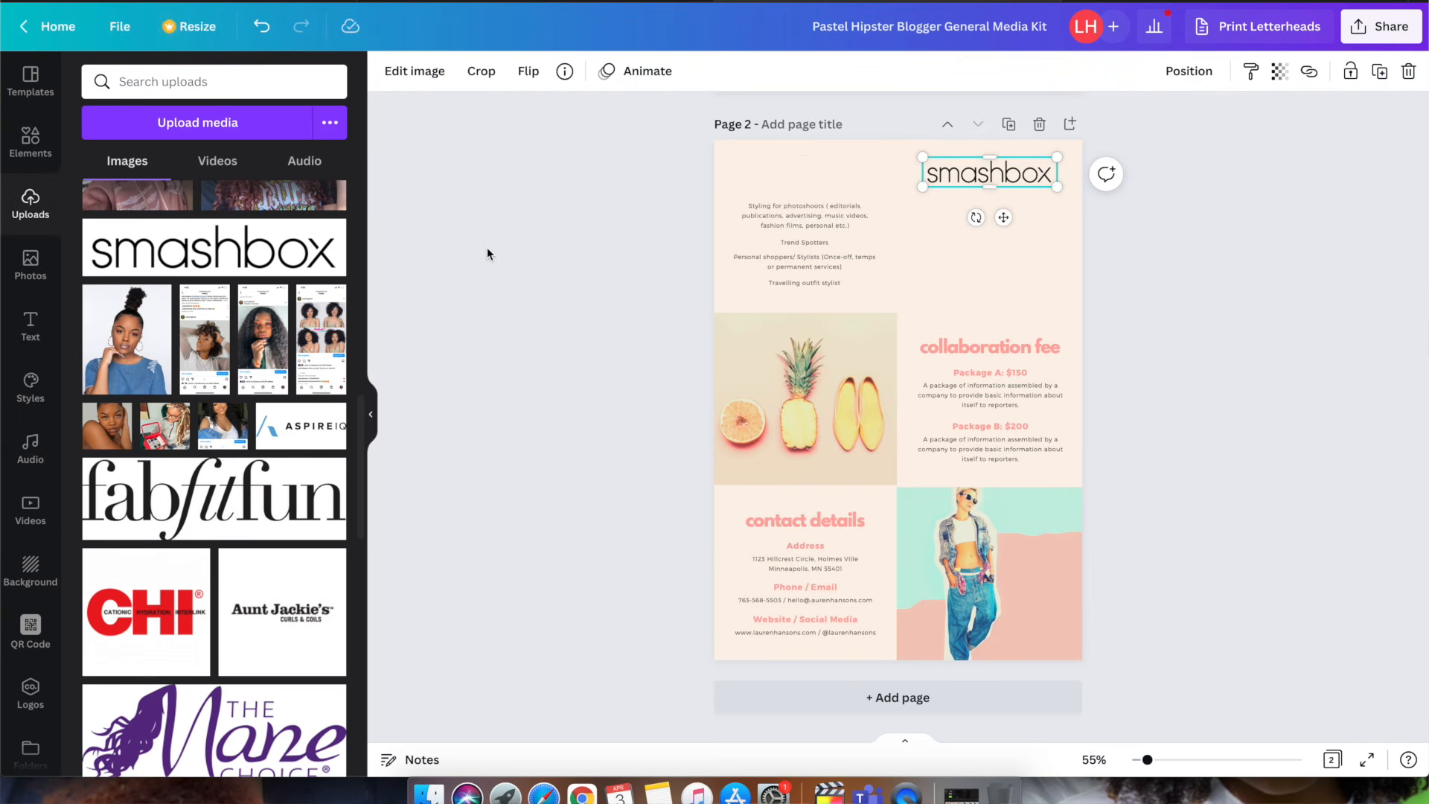
Step: Add the uploaded fabfitfun logo, scale it to about the smashbox logo's width and place it directly beneath that logo
{"action": "left_click", "coordinate": [290, 497]}
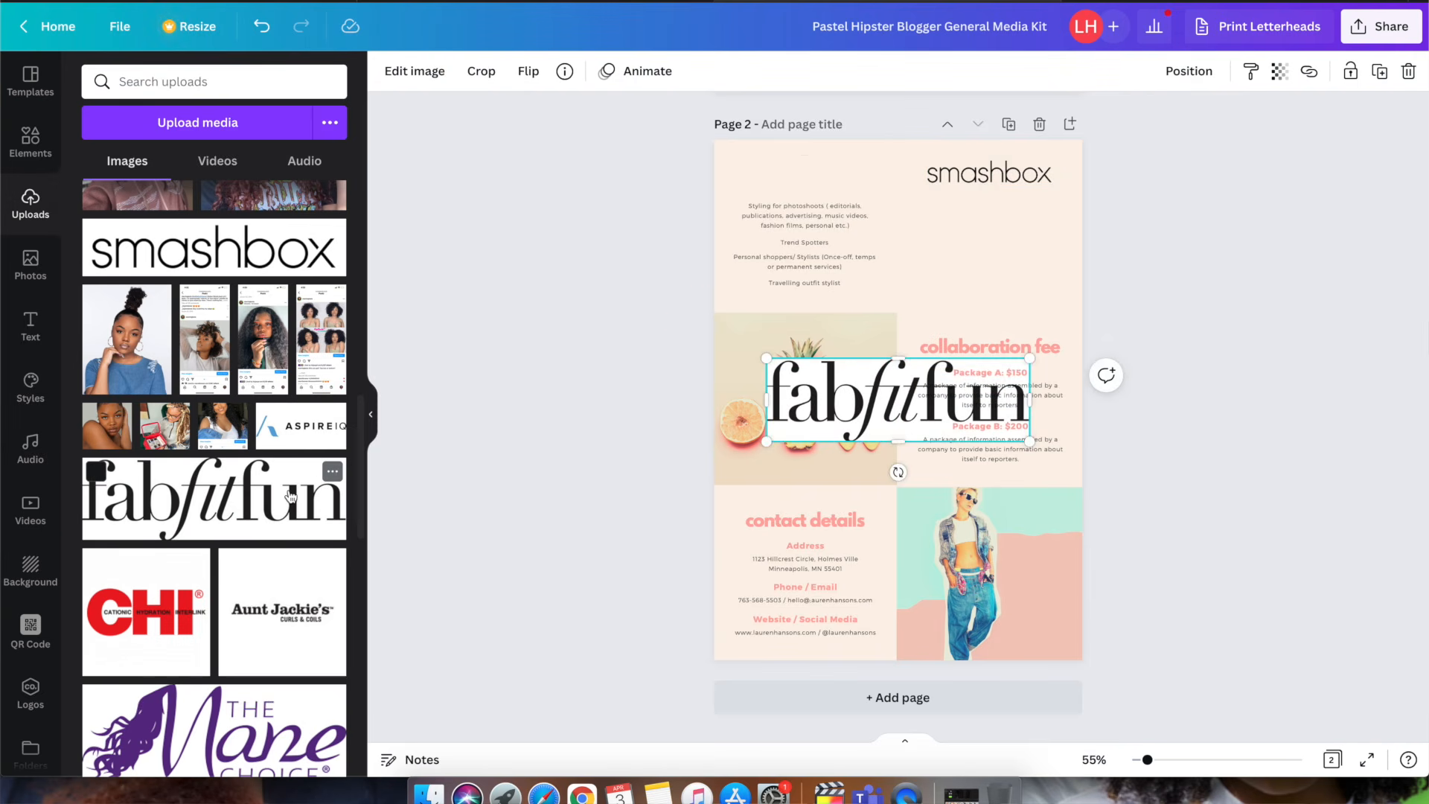
{"action": "left_click_drag", "start_coordinate": [768, 444], "coordinate": [832, 421]}
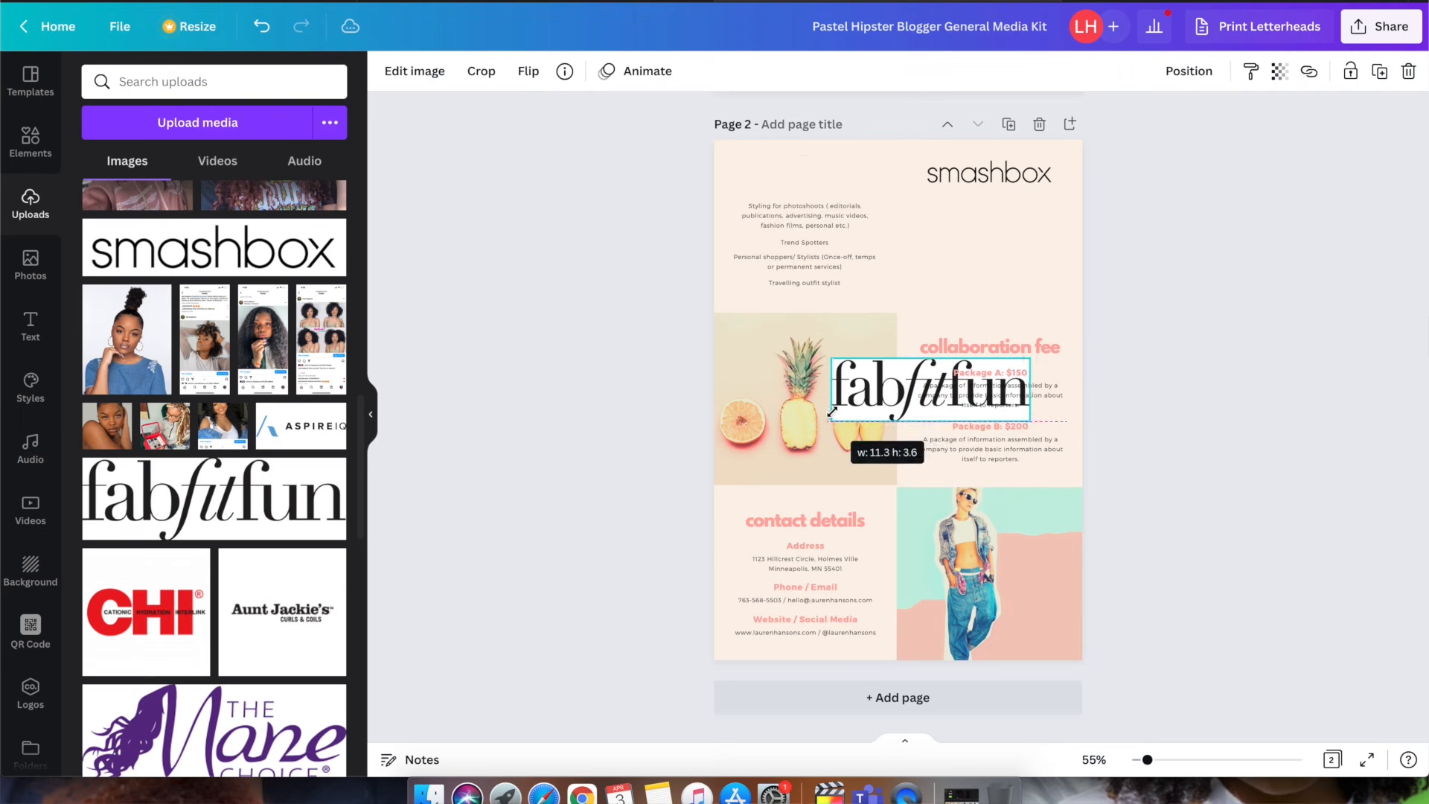
{"action": "left_click_drag", "start_coordinate": [943, 382], "coordinate": [1017, 223]}
{"action": "left_click_drag", "start_coordinate": [1099, 263], "coordinate": [1035, 219]}
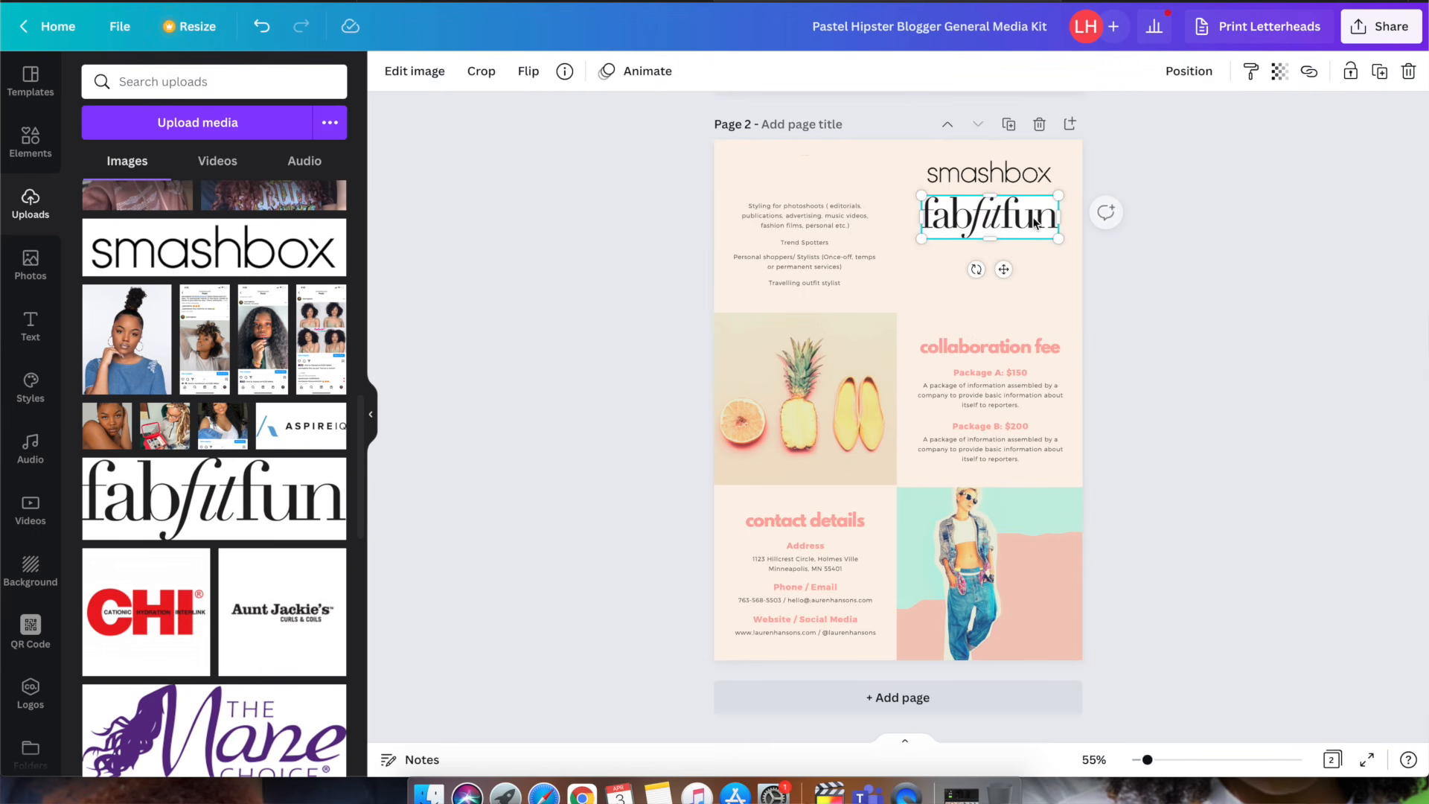
Step: Remove the background from the fabfitfun logo with Background Remover and apply the result
{"action": "left_click", "coordinate": [415, 82]}
{"action": "left_click", "coordinate": [154, 216]}
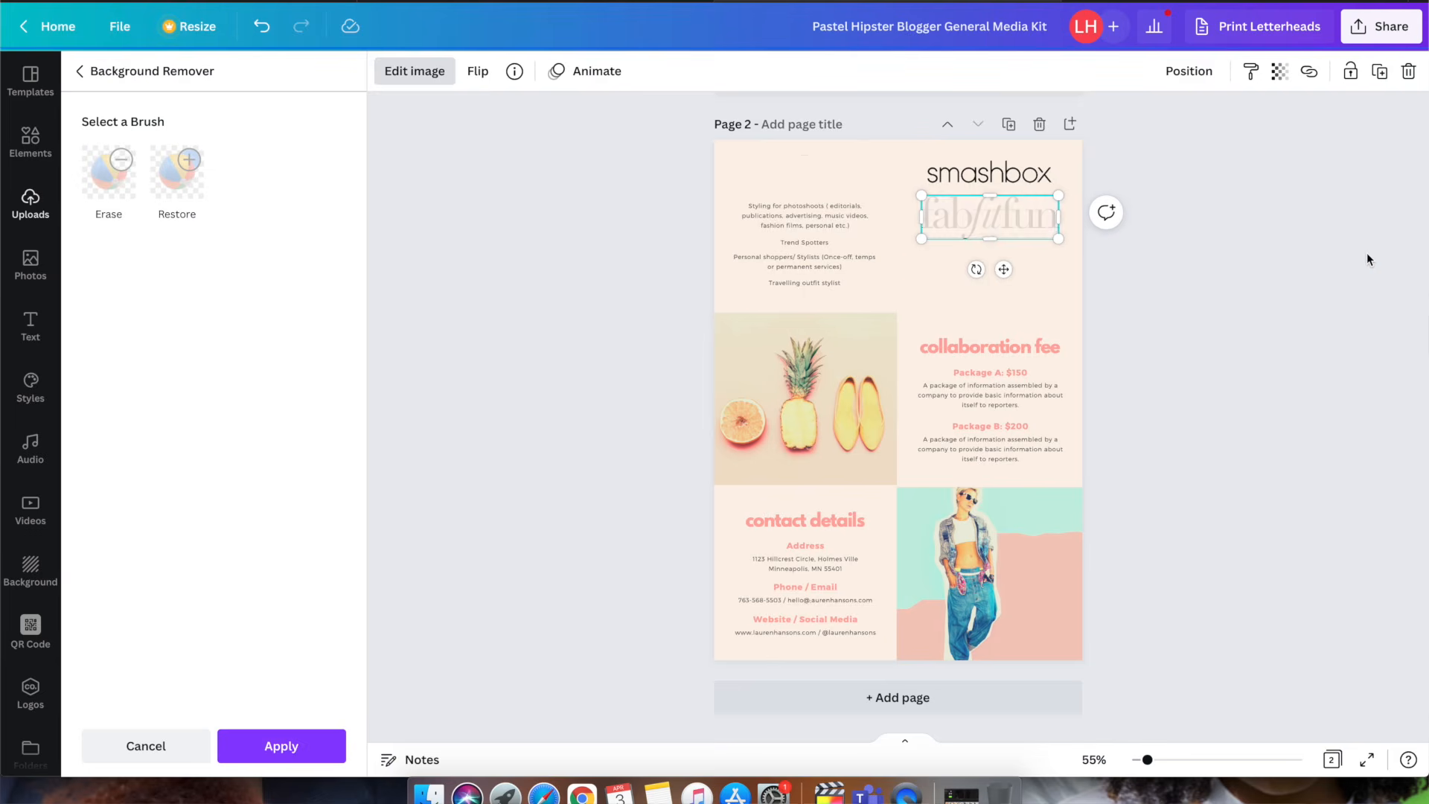
{"action": "left_click", "coordinate": [281, 746]}
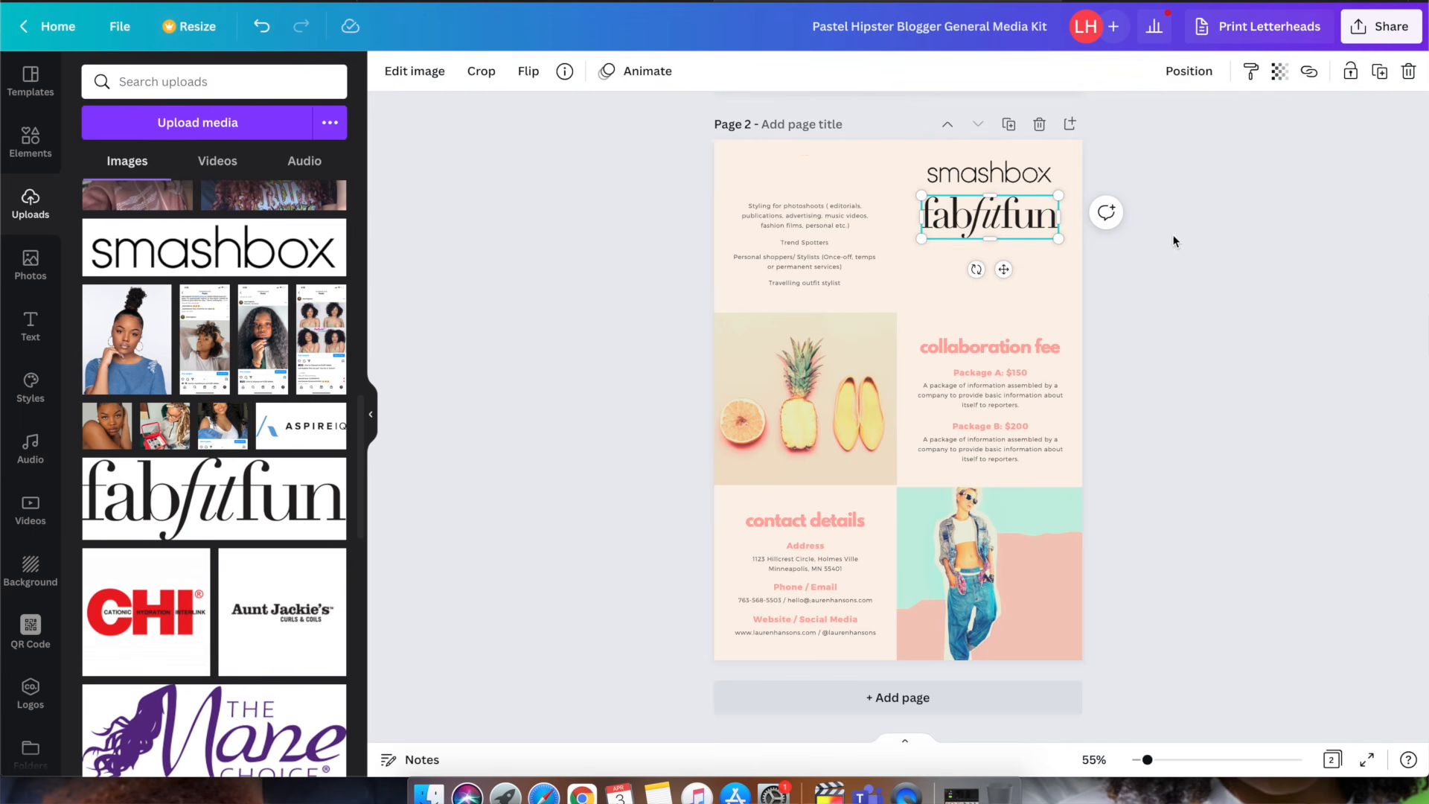
{"action": "left_click", "coordinate": [1192, 245]}
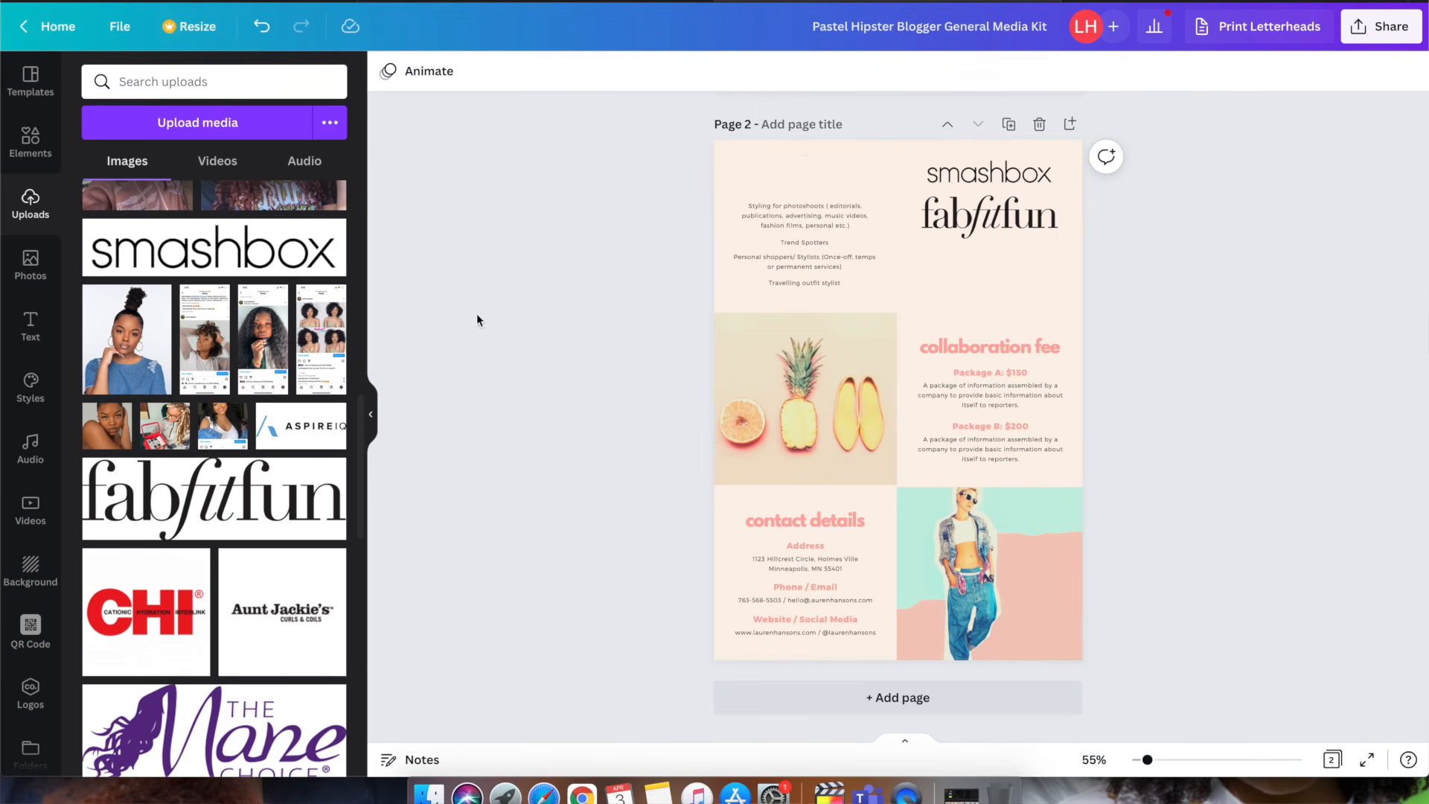
Step: Add the uploaded Aunt Jackie's logo to page 2 and remove its white background
{"action": "left_click", "coordinate": [260, 614]}
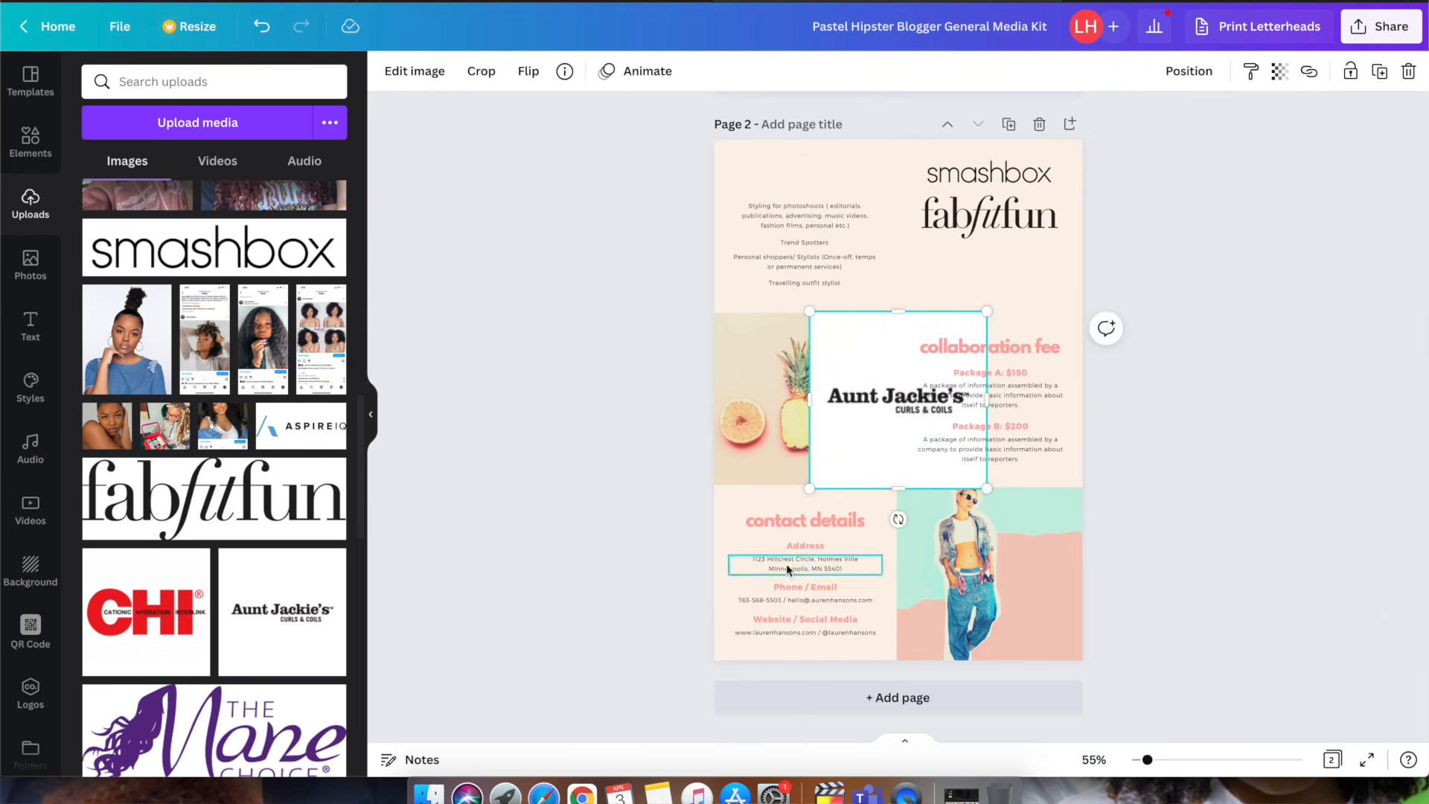
{"action": "left_click", "coordinate": [415, 71]}
{"action": "left_click", "coordinate": [123, 220]}
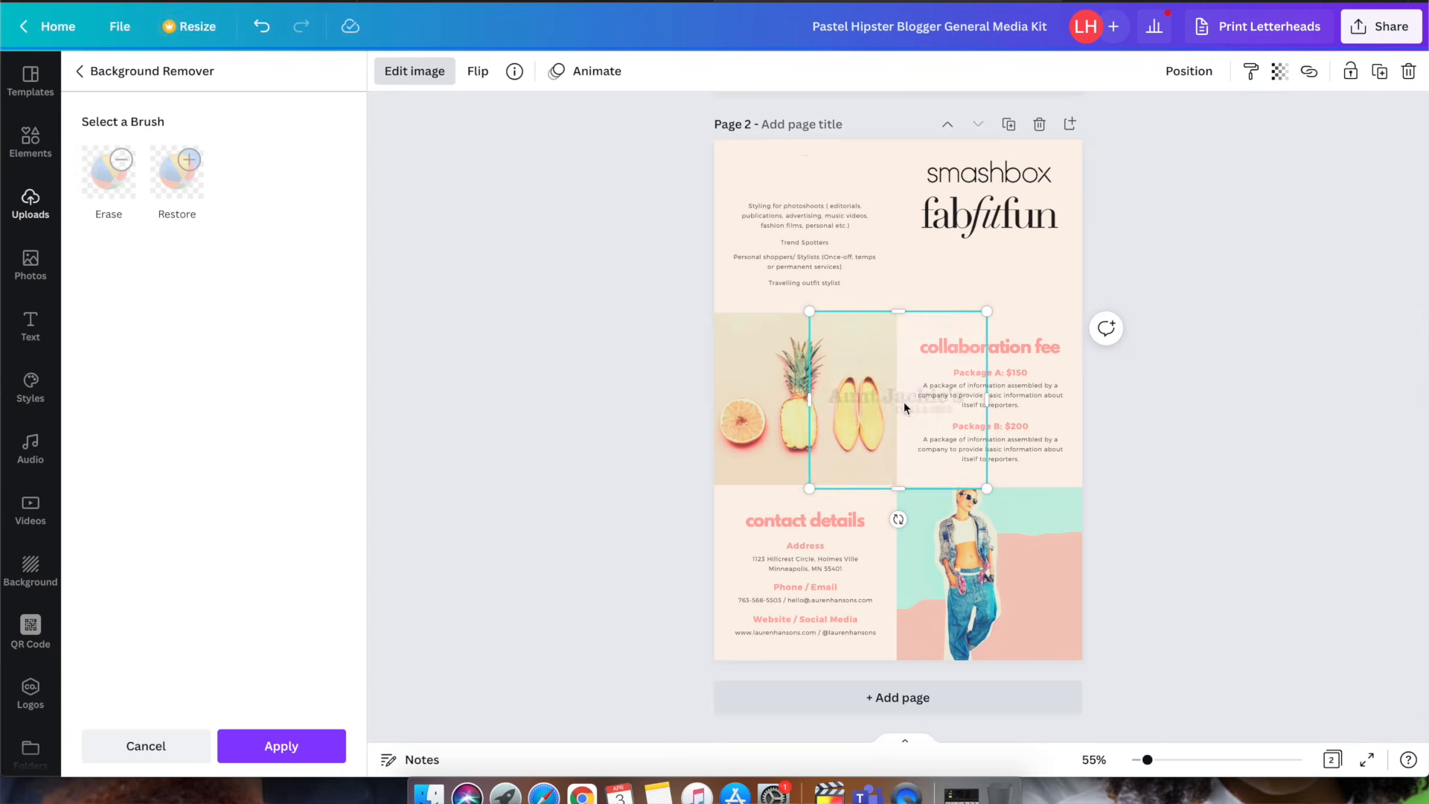
Step: Place the Aunt Jackie's logo beneath the fabfitfun logo and crop the empty area below its lettering
{"action": "left_click_drag", "start_coordinate": [898, 401], "coordinate": [991, 266]}
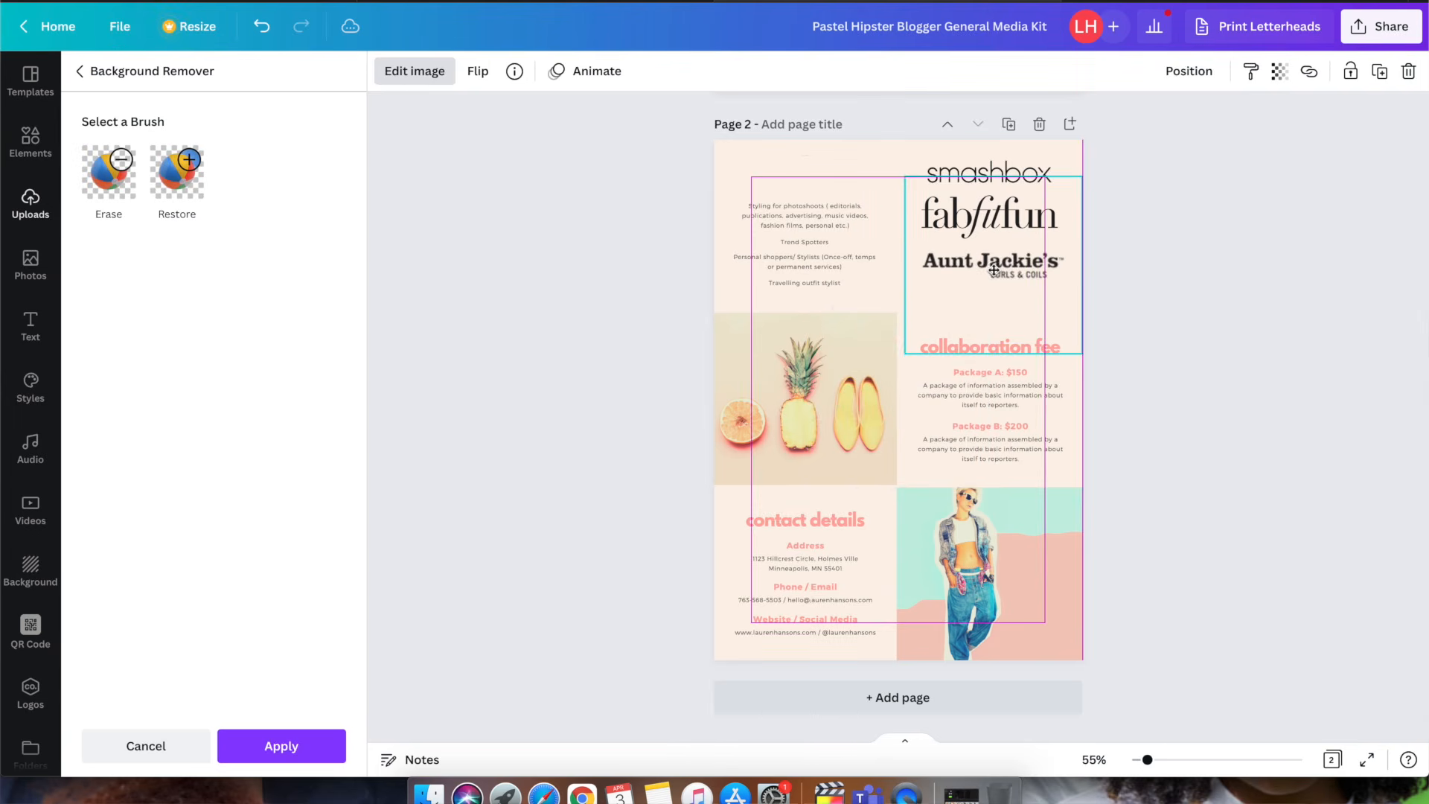
{"action": "left_click_drag", "start_coordinate": [990, 356], "coordinate": [990, 301]}
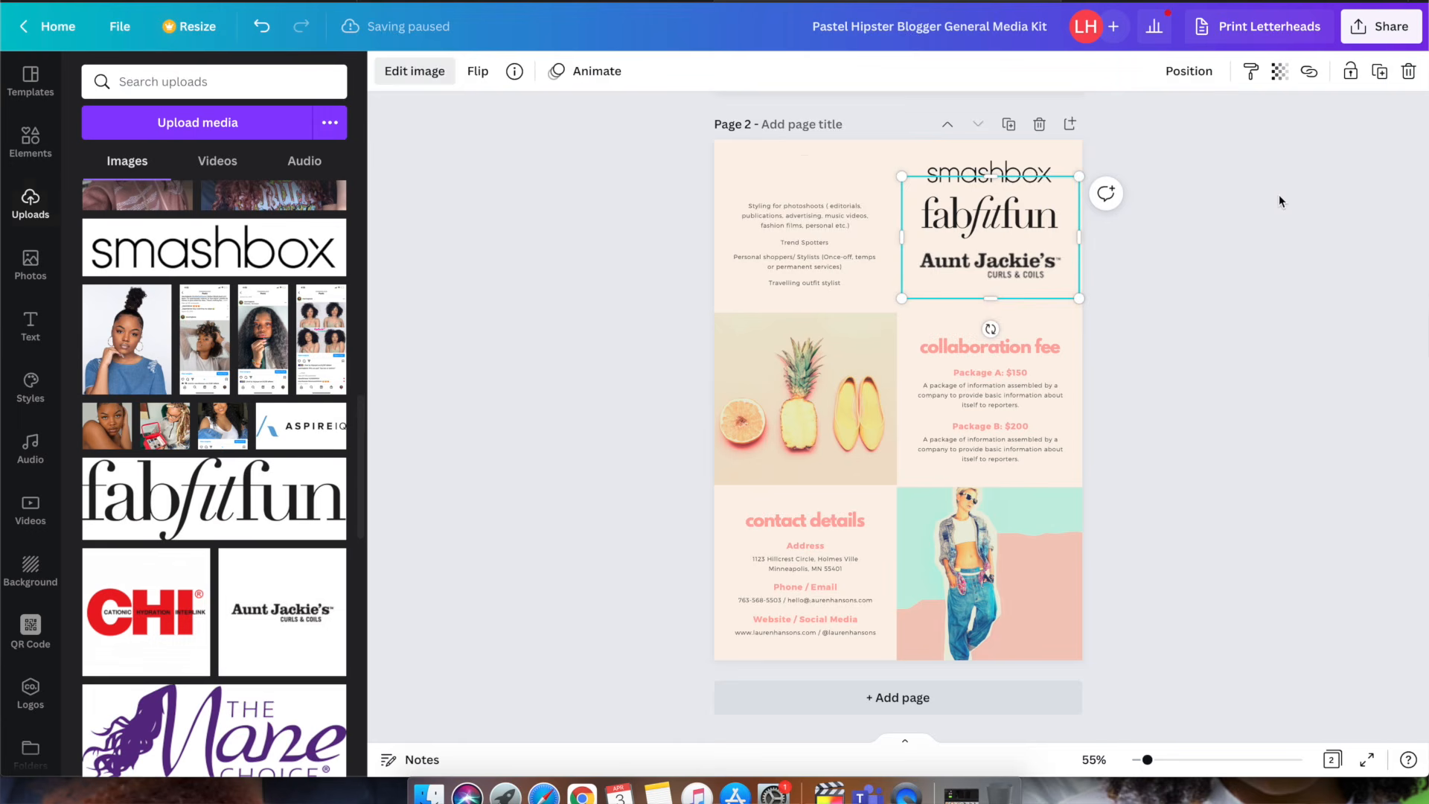
{"action": "left_click", "coordinate": [1247, 400]}
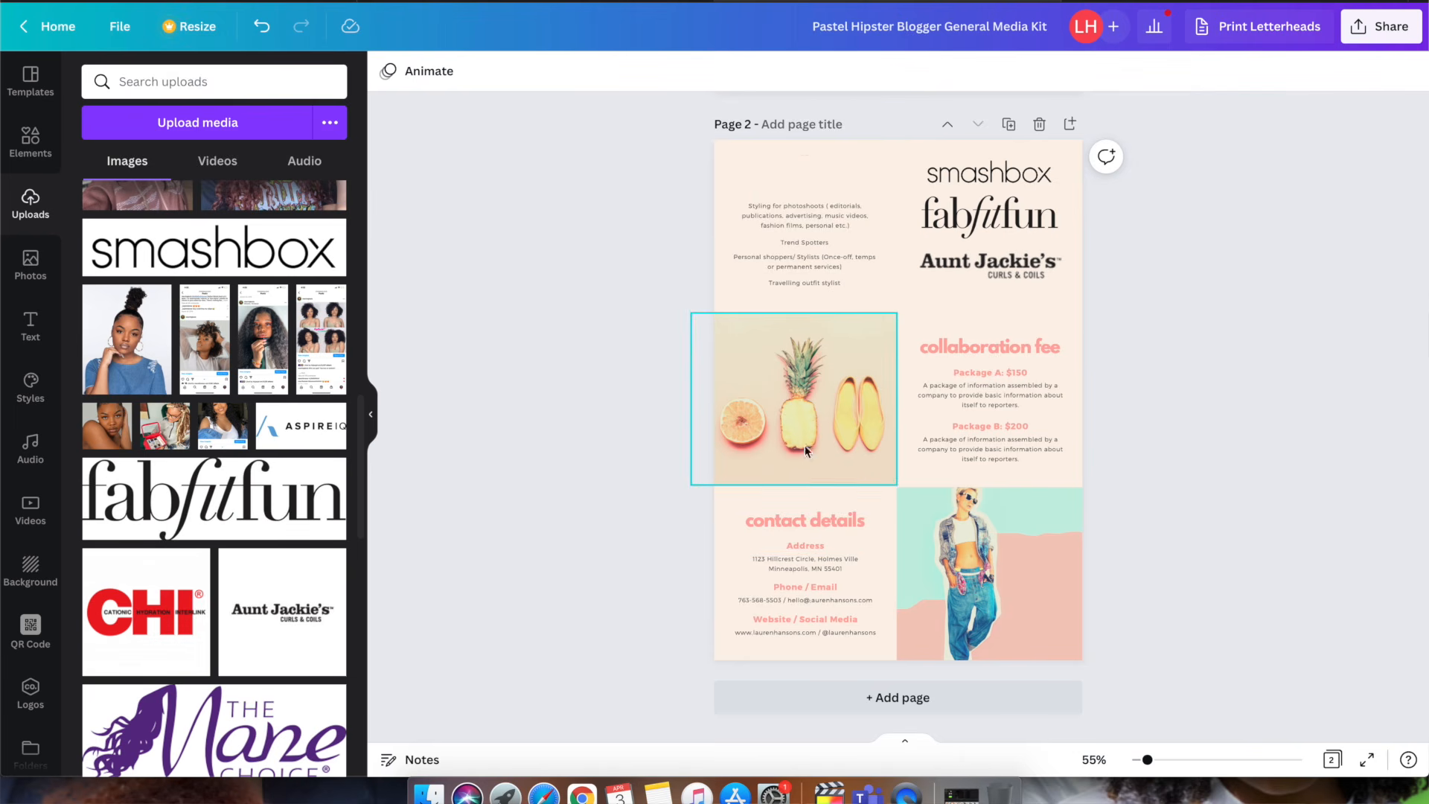
Step: Replace the pineapple photo on page 2 with the uploaded photo of the smiling woman holding up a bundle of curly hair
{"action": "left_click", "coordinate": [811, 404]}
{"action": "key", "text": "Delete"}
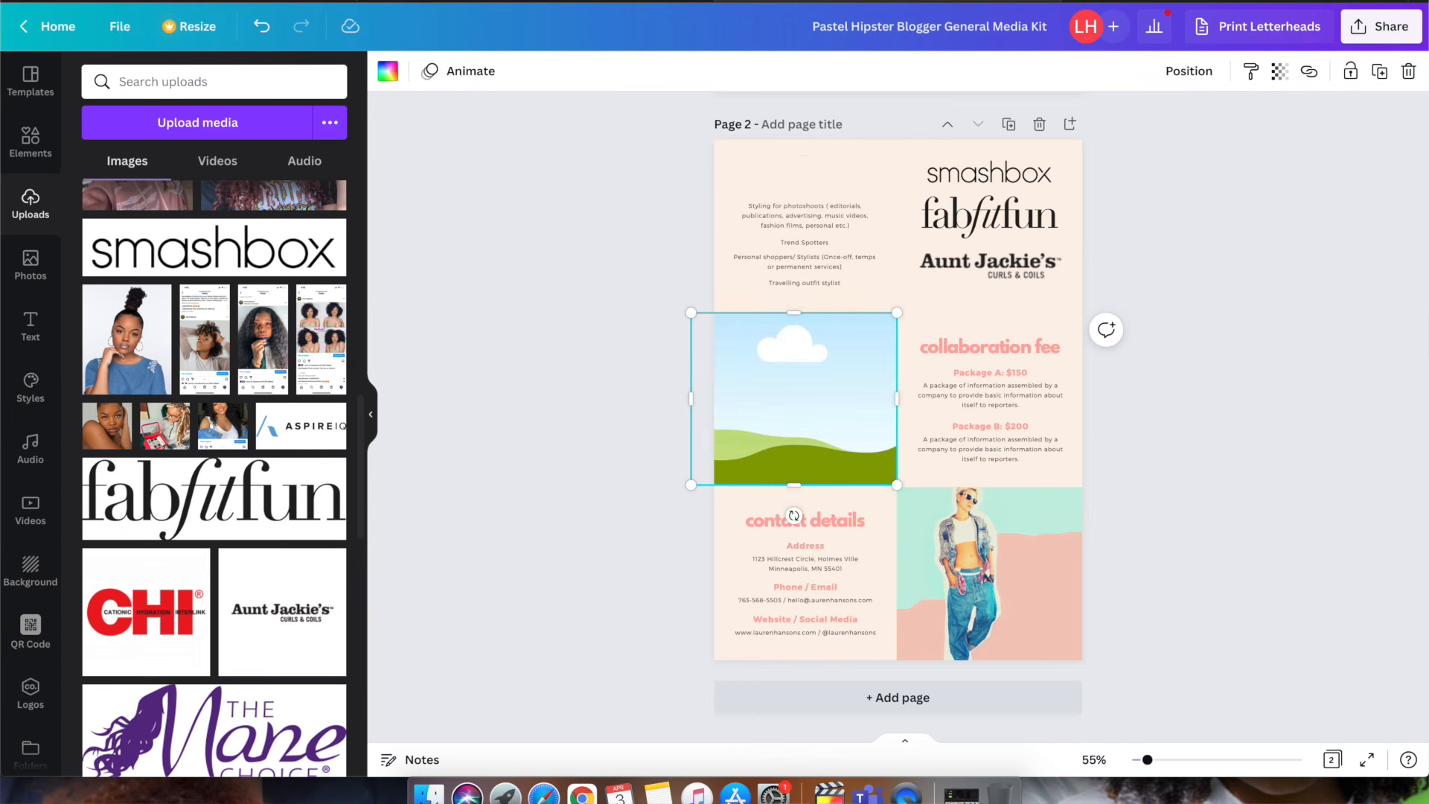
{"action": "scroll", "coordinate": [235, 375], "scroll_direction": "up", "scroll_amount": 10}
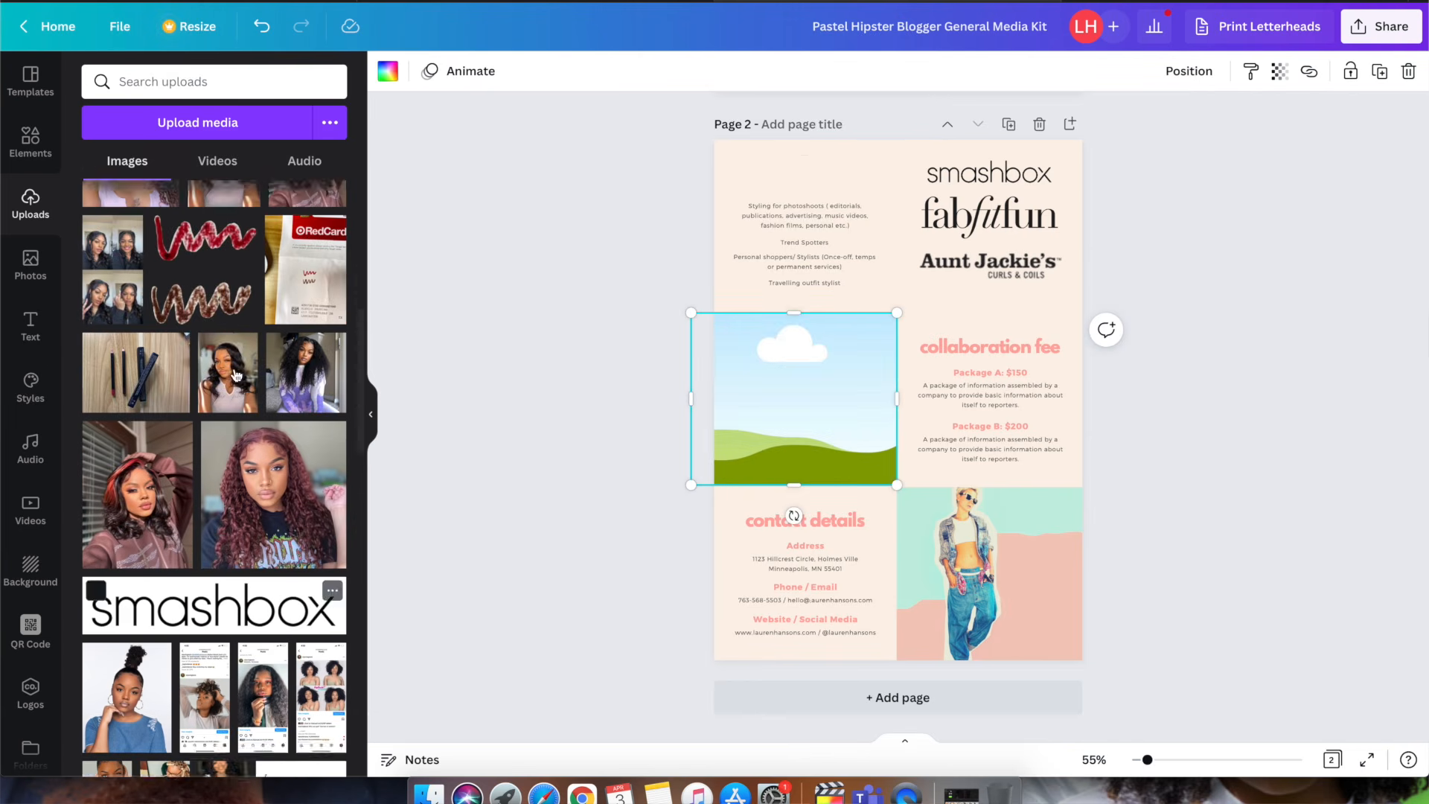
{"action": "scroll", "coordinate": [236, 375], "scroll_direction": "down", "scroll_amount": 1}
{"action": "scroll", "coordinate": [235, 375], "scroll_direction": "up", "scroll_amount": 5}
{"action": "scroll", "coordinate": [236, 375], "scroll_direction": "down", "scroll_amount": 6}
{"action": "scroll", "coordinate": [235, 374], "scroll_direction": "down", "scroll_amount": 10}
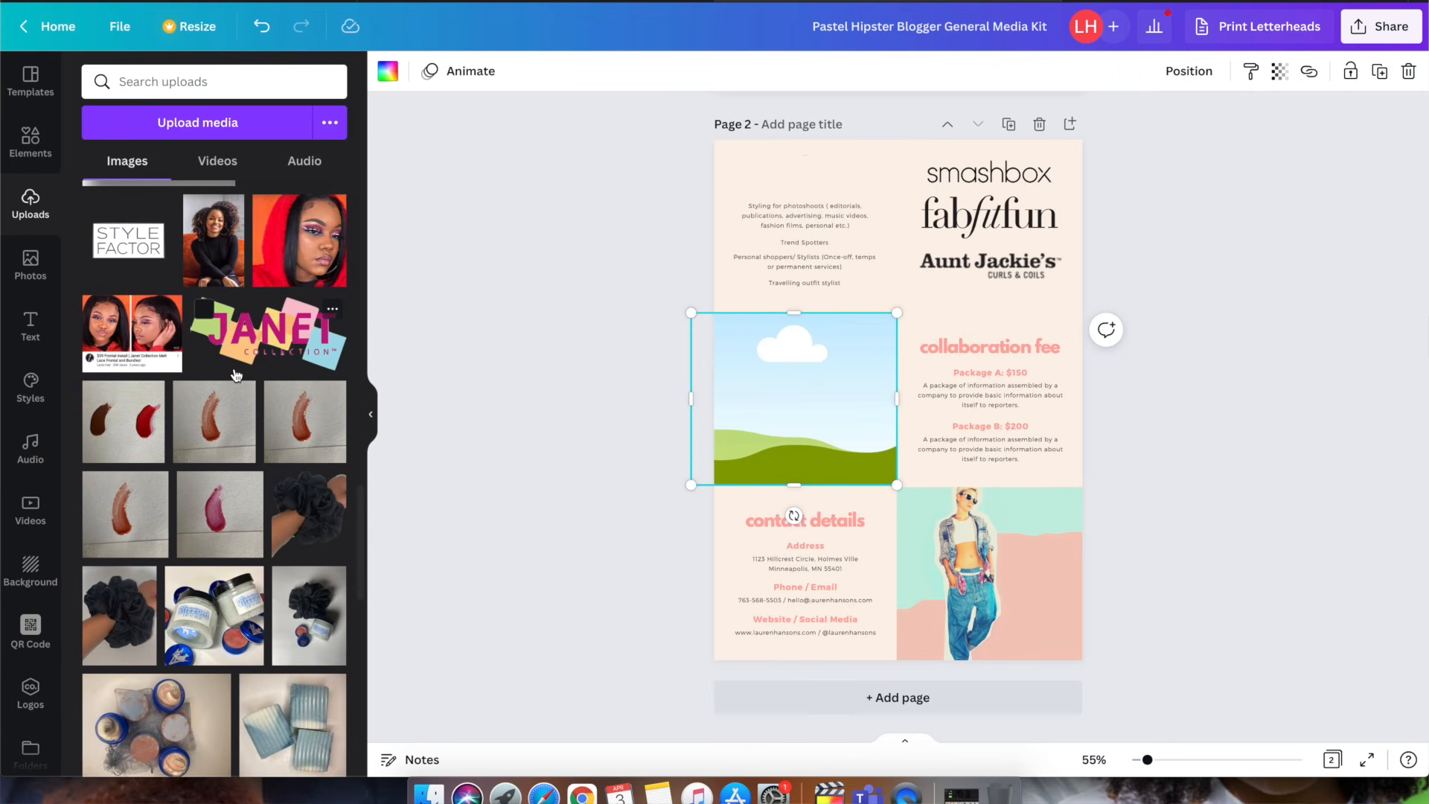
{"action": "scroll", "coordinate": [236, 375], "scroll_direction": "down", "scroll_amount": 10}
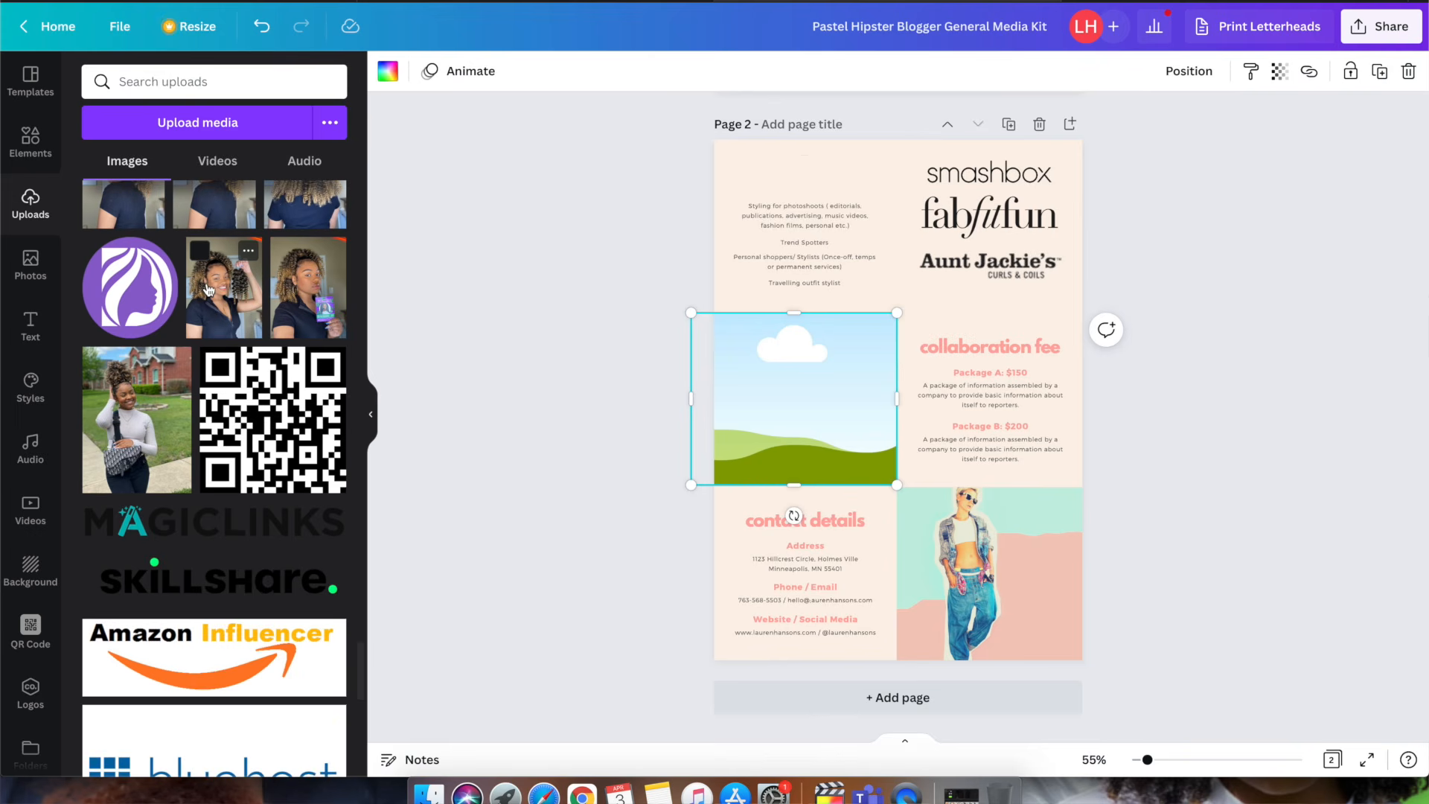
{"action": "left_click", "coordinate": [209, 289]}
{"action": "left_click_drag", "start_coordinate": [900, 361], "coordinate": [790, 396]}
{"action": "double_click", "coordinate": [821, 391]}
{"action": "left_click", "coordinate": [564, 375]}
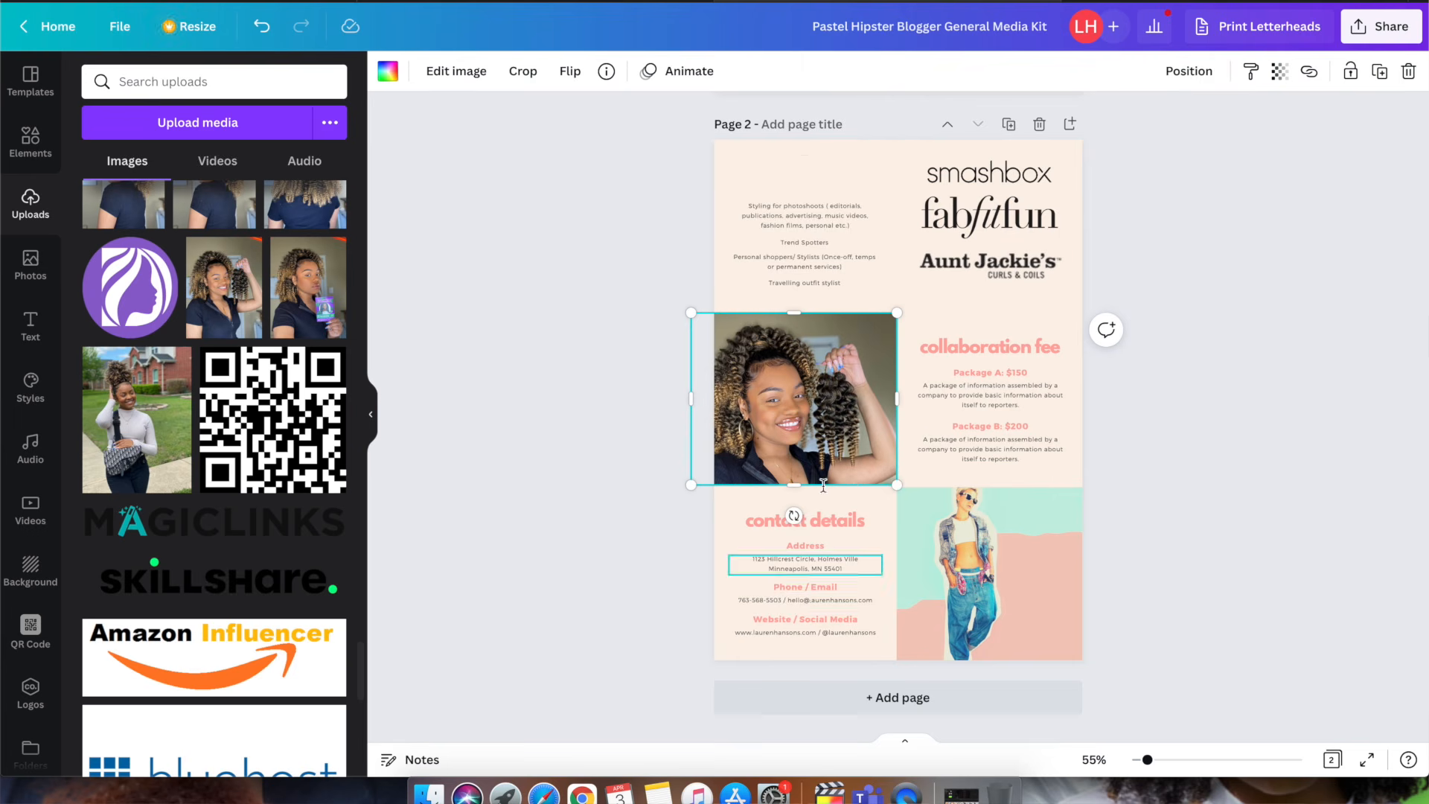
{"action": "left_click", "coordinate": [1148, 491]}
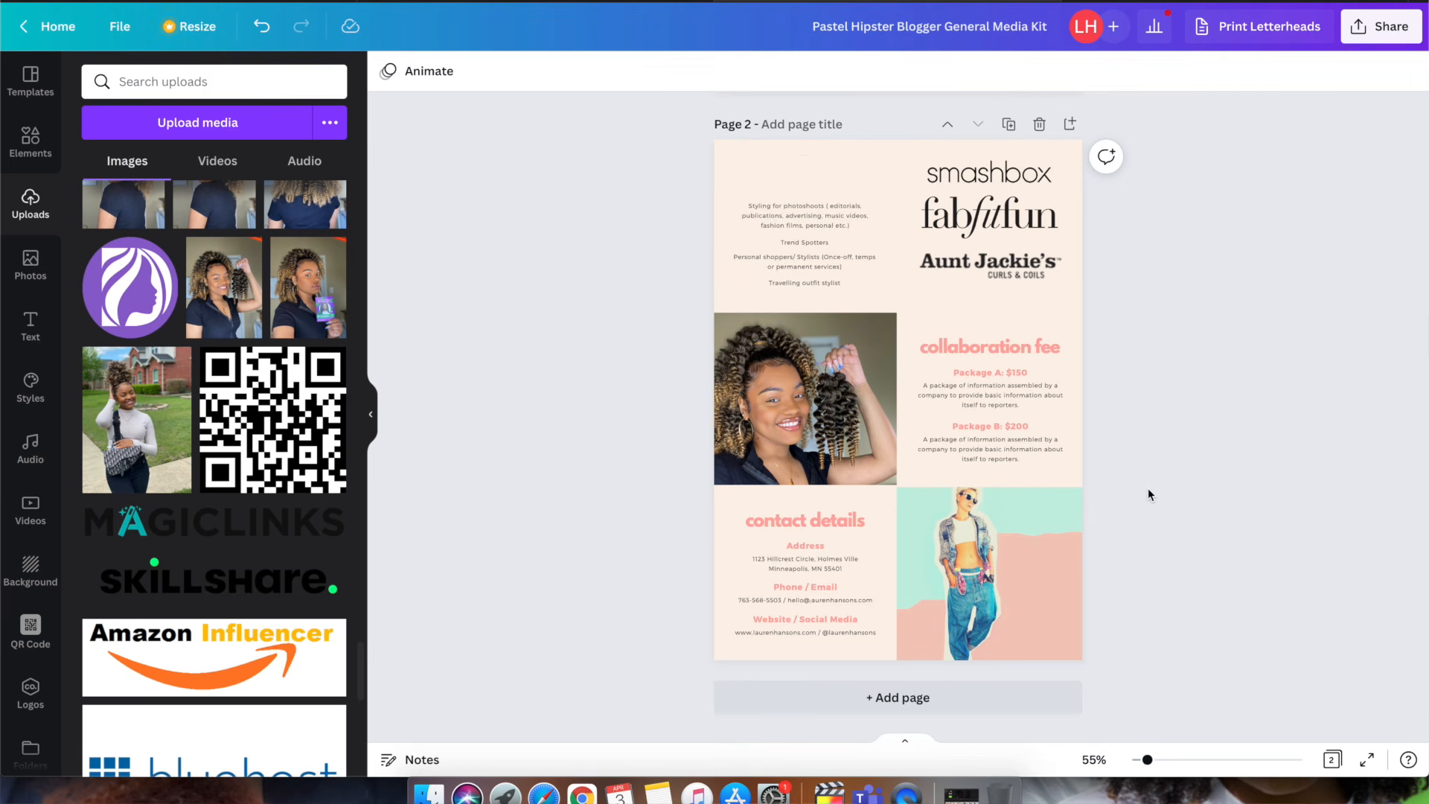
Step: Replace the denim fashion photo beside the contact details on page 2 with the uploaded photo of the woman with long burgundy curls
{"action": "left_click", "coordinate": [1003, 568]}
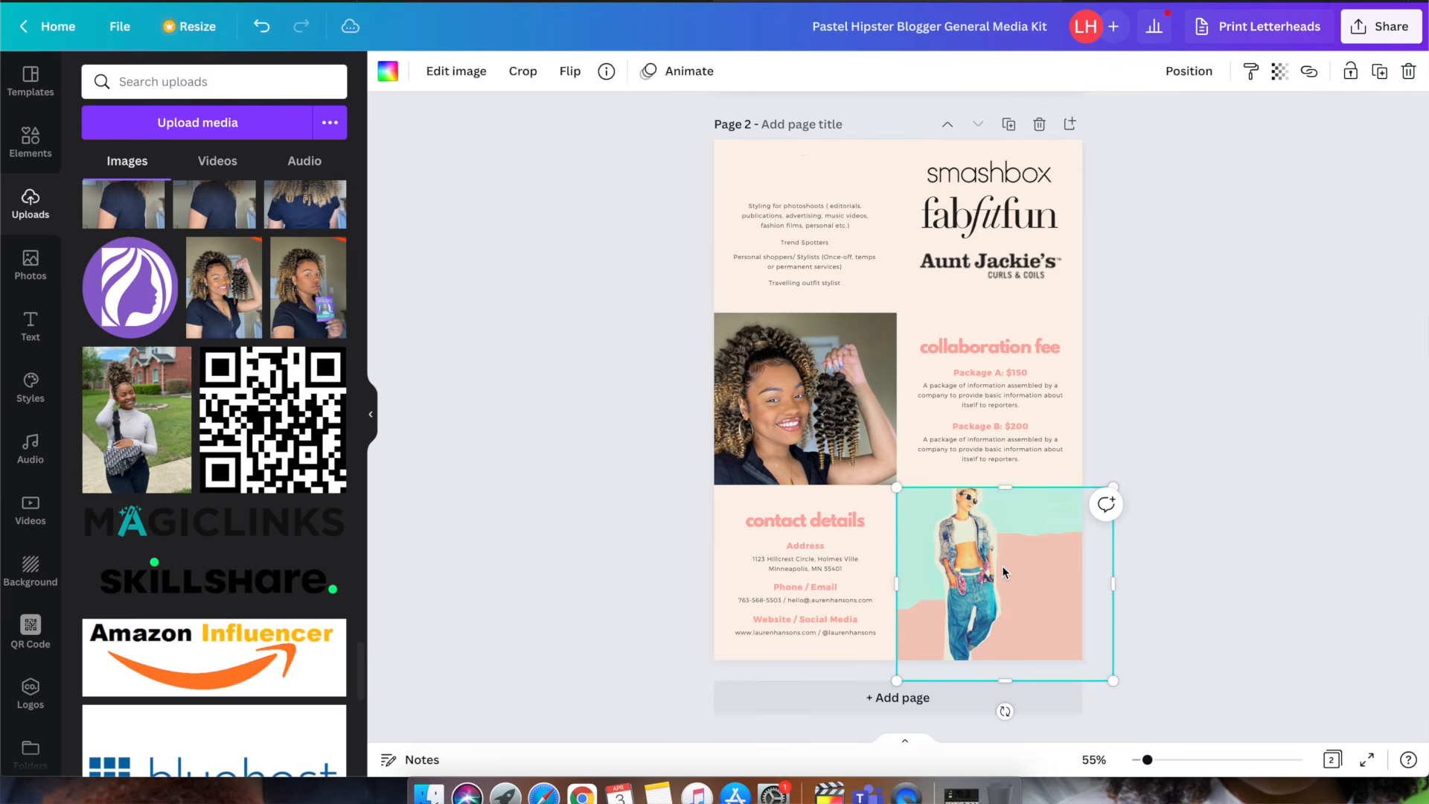
{"action": "key", "text": "Delete"}
{"action": "scroll", "coordinate": [226, 361], "scroll_direction": "down", "scroll_amount": 4}
{"action": "scroll", "coordinate": [227, 361], "scroll_direction": "down", "scroll_amount": 20}
{"action": "scroll", "coordinate": [227, 361], "scroll_direction": "down", "scroll_amount": 20}
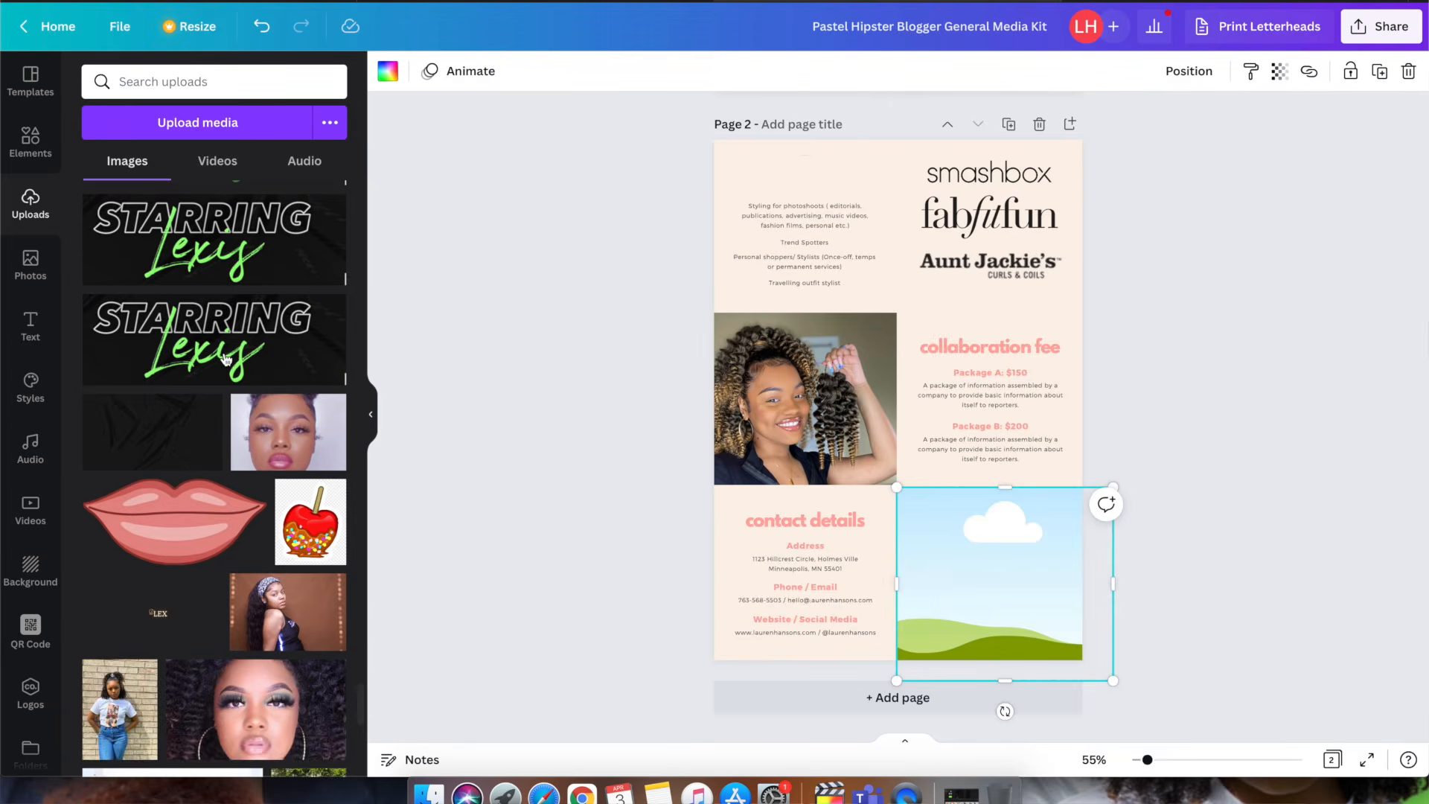
{"action": "scroll", "coordinate": [227, 360], "scroll_direction": "up", "scroll_amount": 15}
{"action": "scroll", "coordinate": [227, 361], "scroll_direction": "up", "scroll_amount": 15}
{"action": "scroll", "coordinate": [227, 361], "scroll_direction": "up", "scroll_amount": 3}
{"action": "scroll", "coordinate": [226, 360], "scroll_direction": "down", "scroll_amount": 10}
{"action": "scroll", "coordinate": [226, 360], "scroll_direction": "up", "scroll_amount": 6}
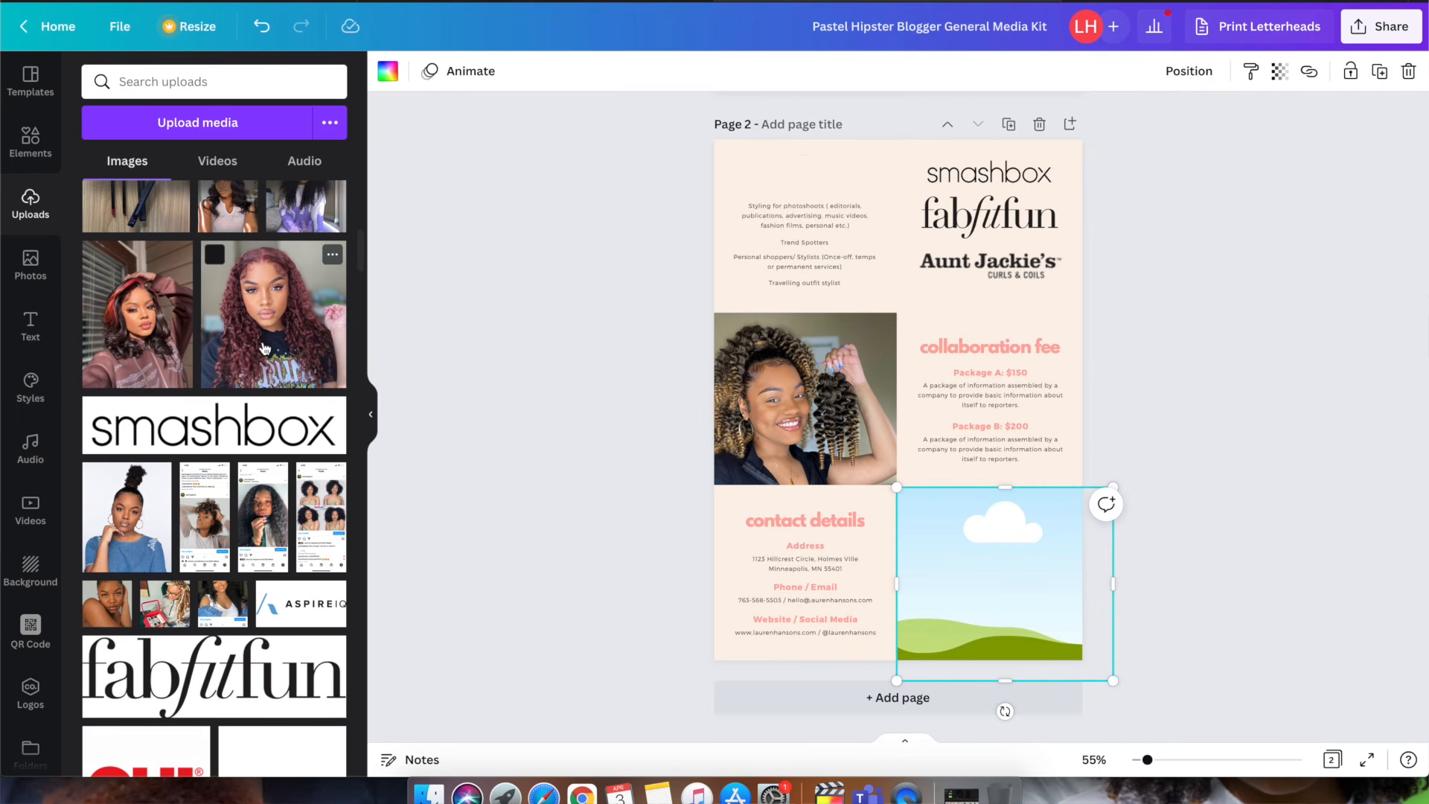
{"action": "left_click", "coordinate": [264, 349]}
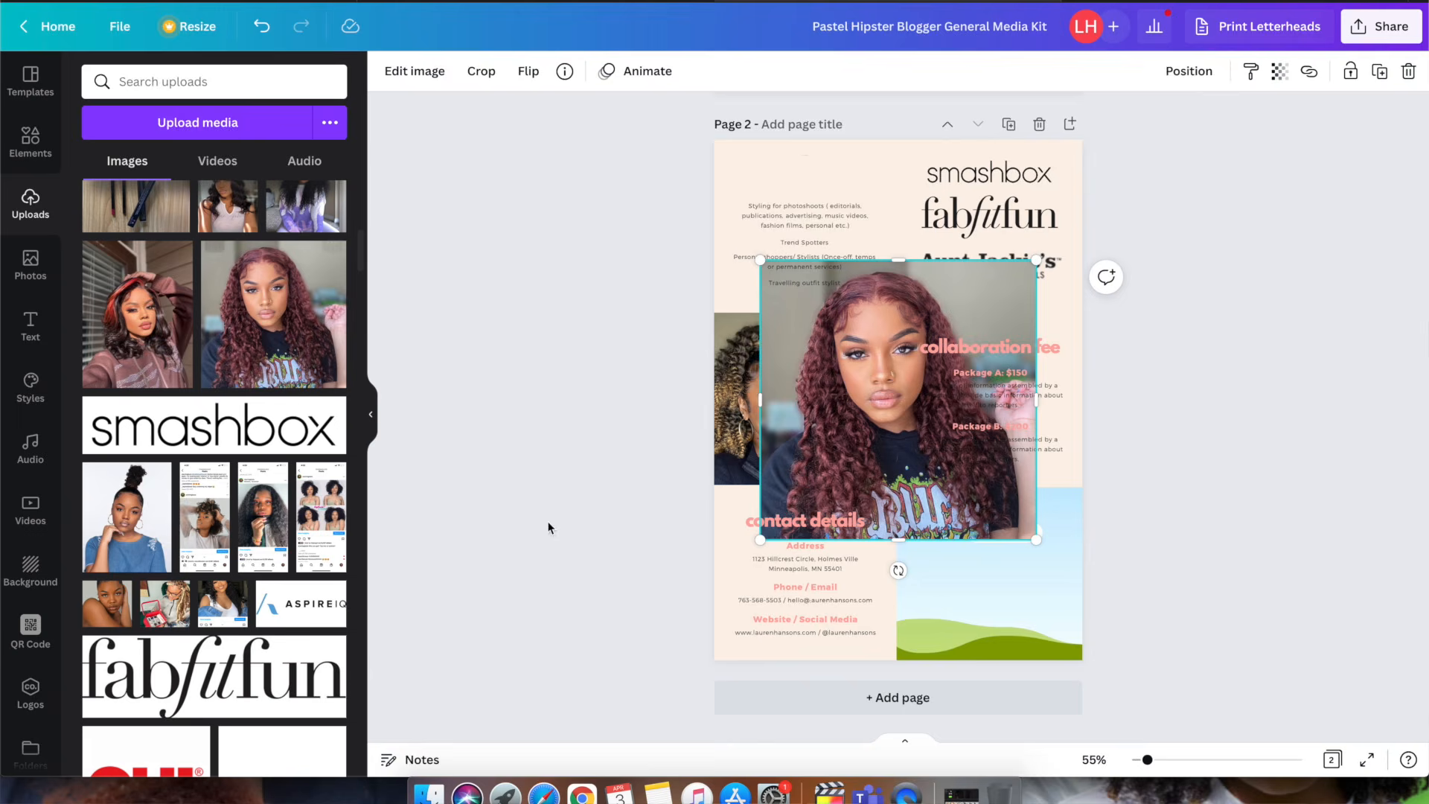
{"action": "left_click_drag", "start_coordinate": [918, 477], "coordinate": [1020, 618]}
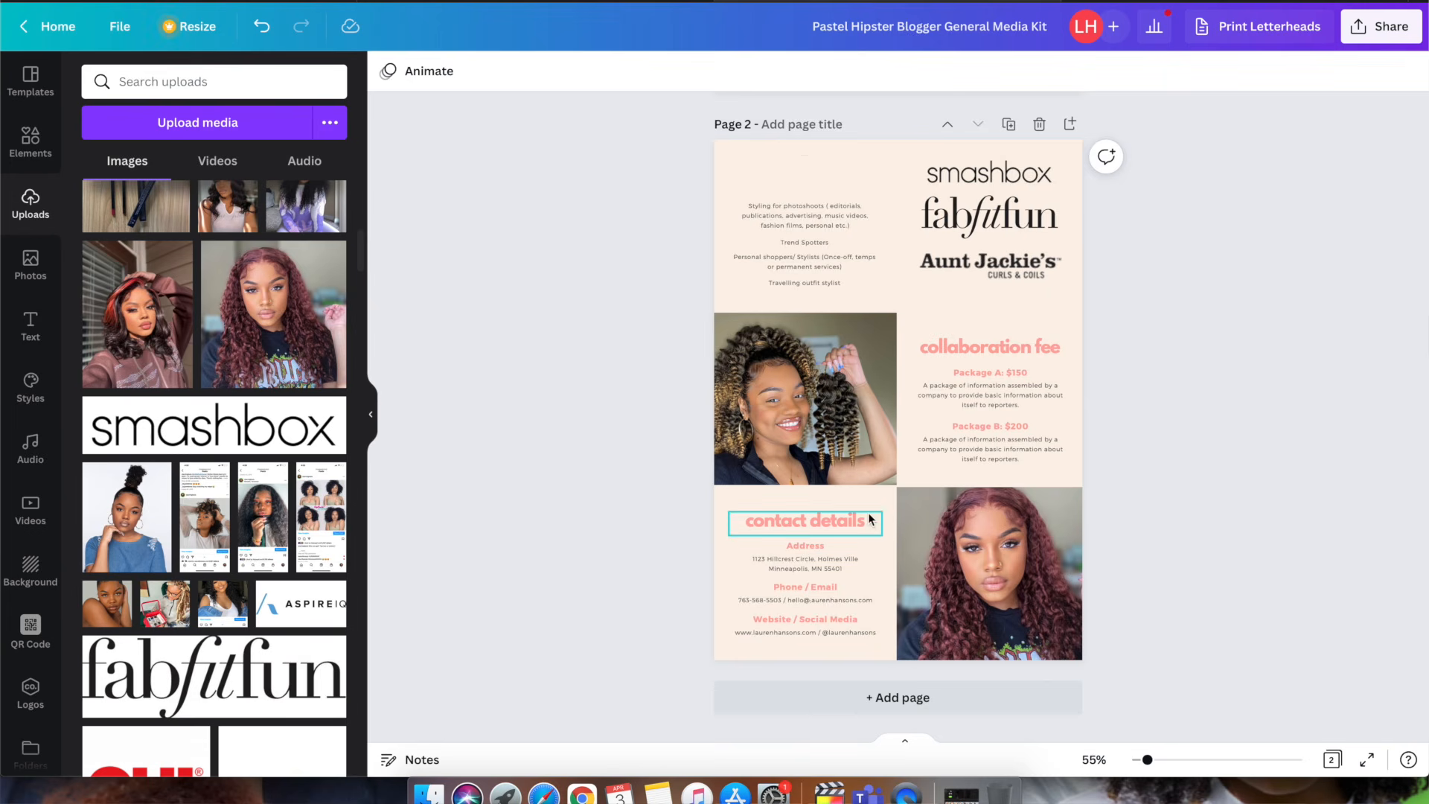
{"action": "left_click", "coordinate": [30, 326]}
{"action": "left_click", "coordinate": [211, 216]}
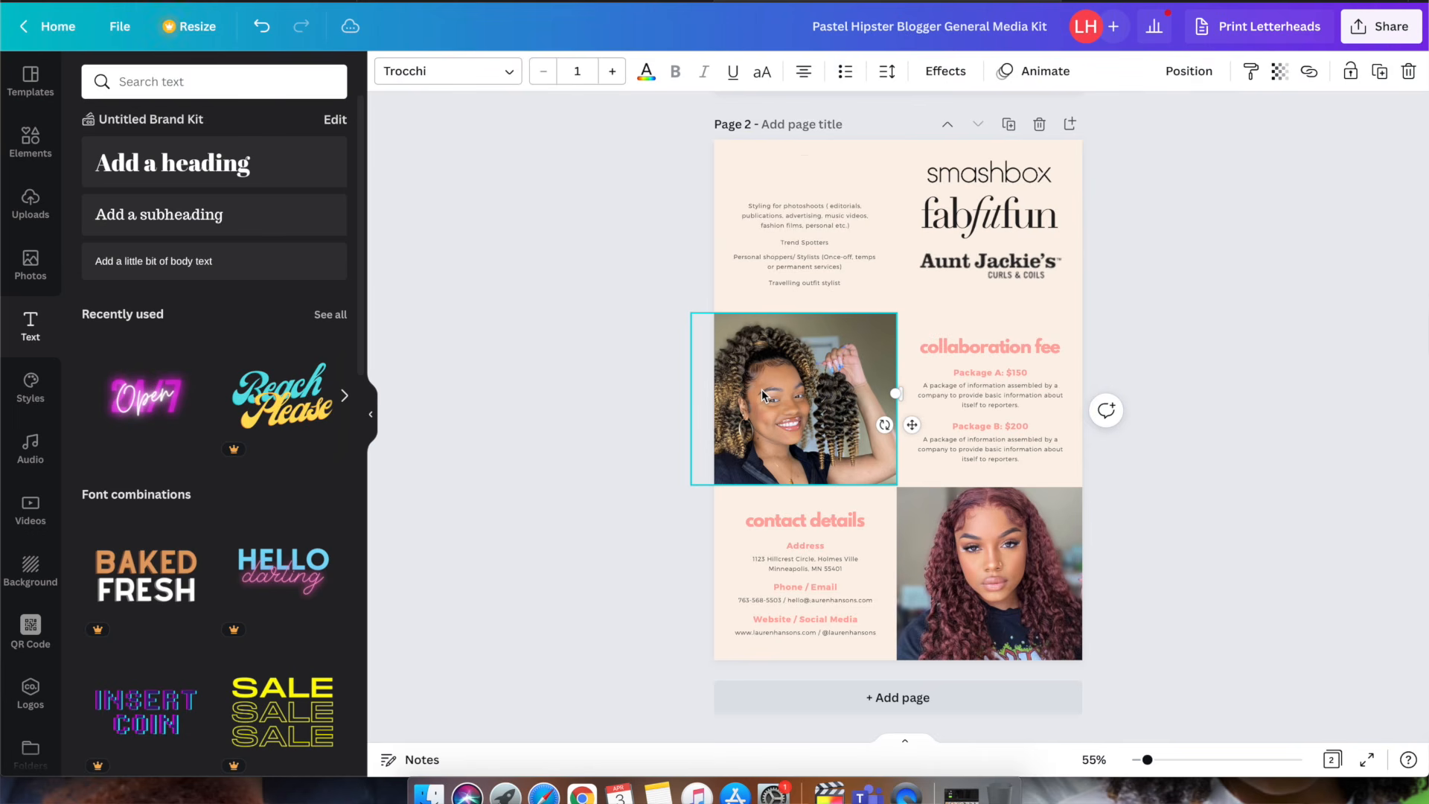
{"action": "key", "text": "super+shift+comma"}
{"action": "left_click", "coordinate": [1212, 383]}
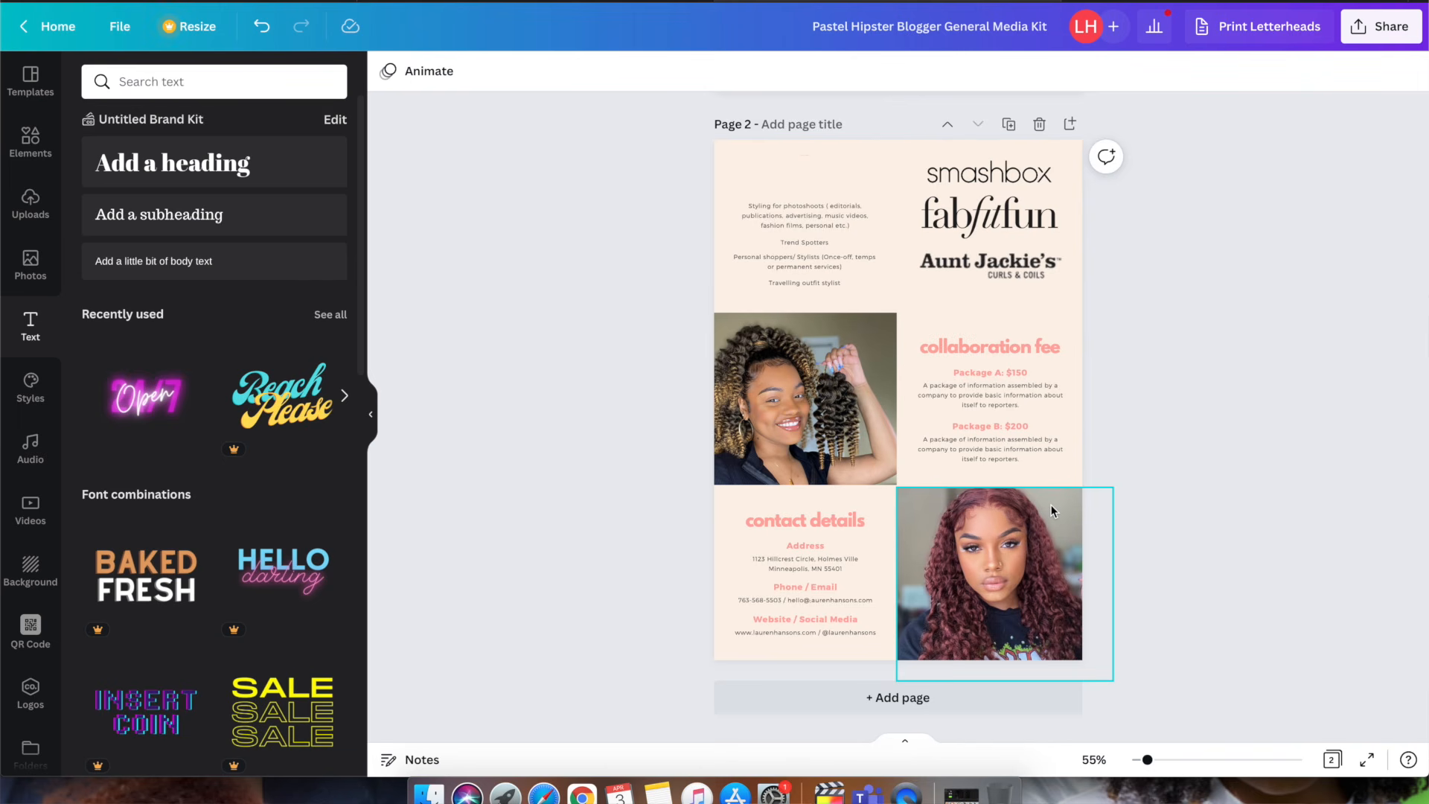
Step: Review both pages of the media kit, then open its download settings and display the available file types
{"action": "scroll", "coordinate": [1053, 510], "scroll_direction": "up", "scroll_amount": 5}
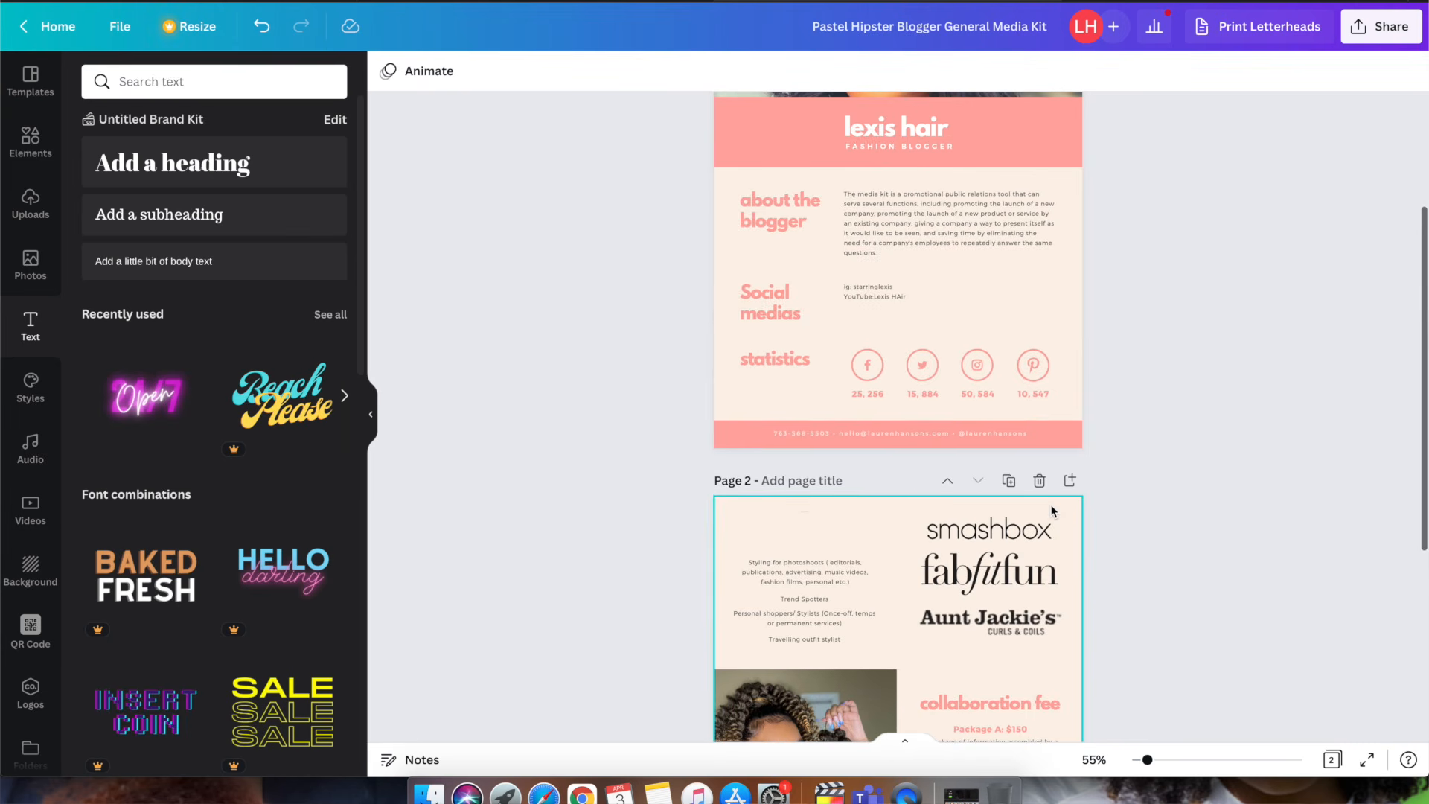
{"action": "scroll", "coordinate": [1053, 511], "scroll_direction": "up", "scroll_amount": 2}
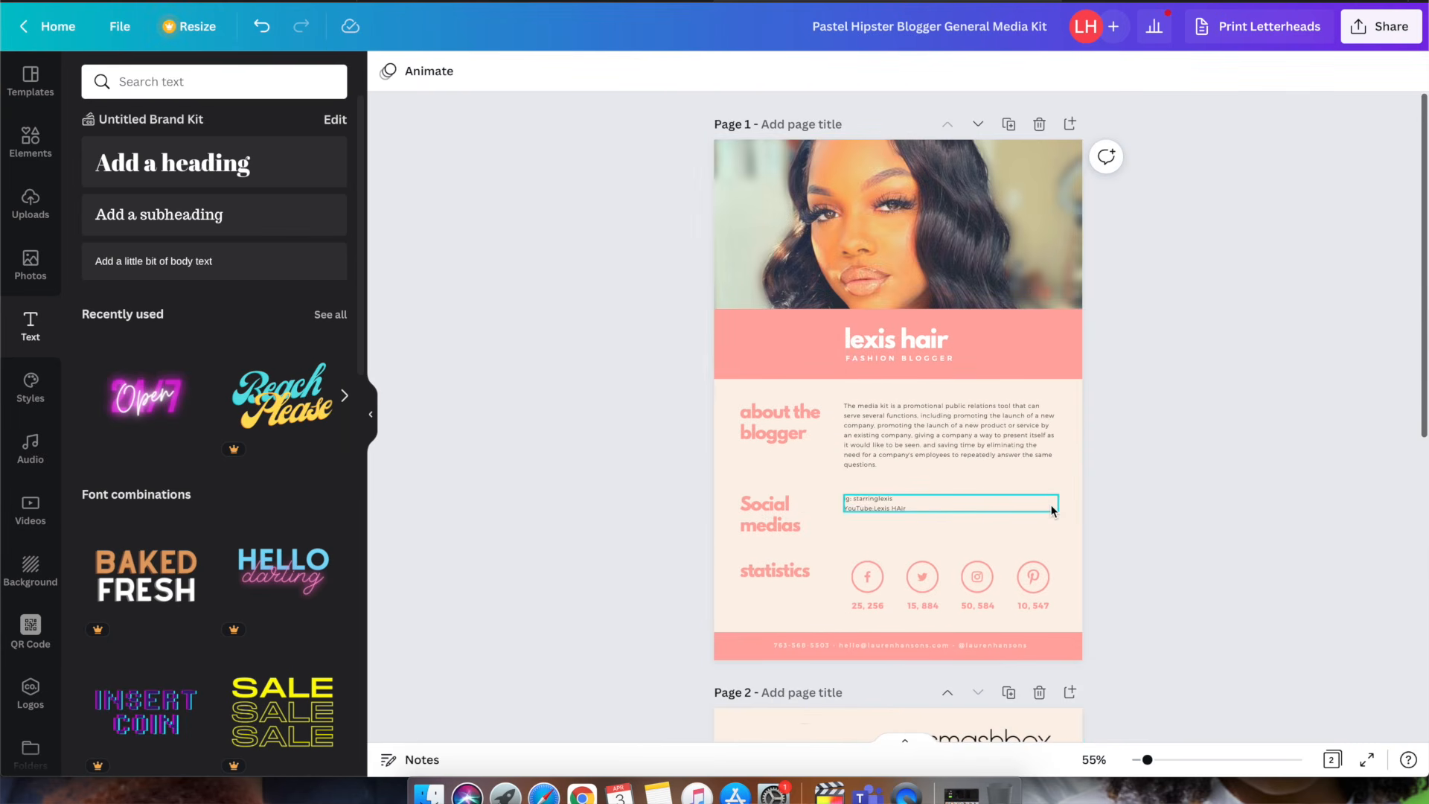
{"action": "scroll", "coordinate": [1053, 511], "scroll_direction": "down", "scroll_amount": 3}
{"action": "scroll", "coordinate": [1053, 510], "scroll_direction": "down", "scroll_amount": 4}
{"action": "scroll", "coordinate": [1053, 511], "scroll_direction": "up", "scroll_amount": 8}
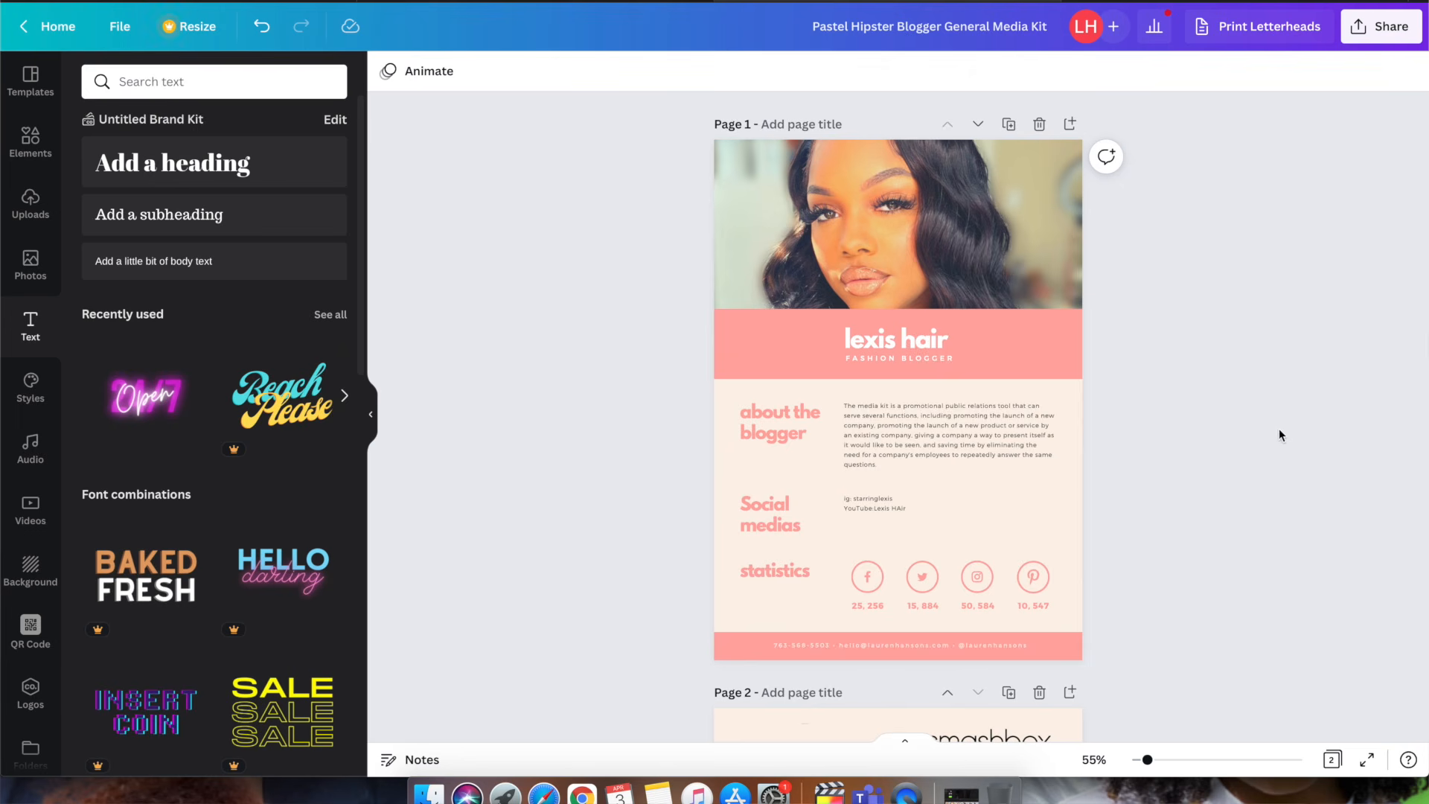
{"action": "left_click", "coordinate": [1379, 37]}
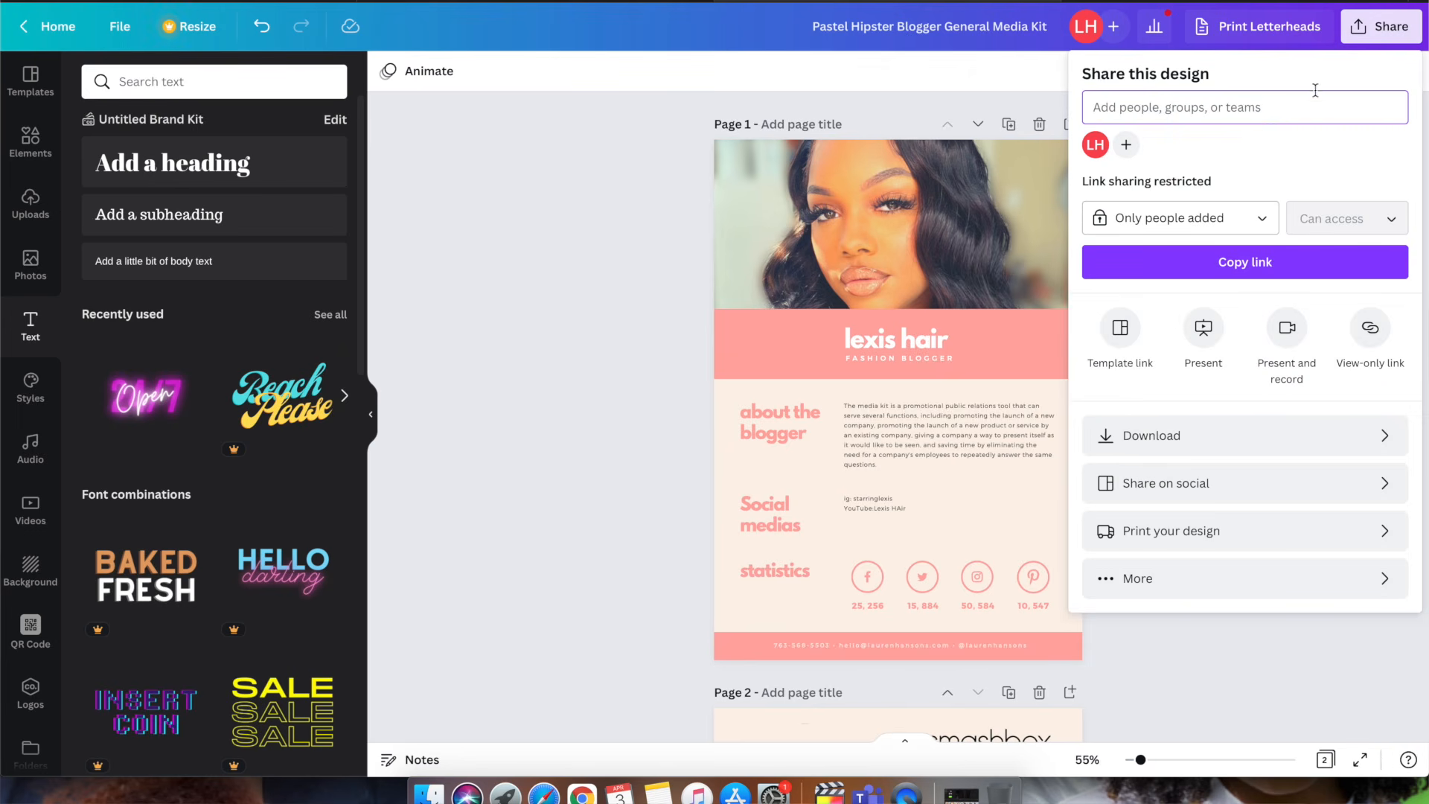
{"action": "left_click", "coordinate": [1237, 454]}
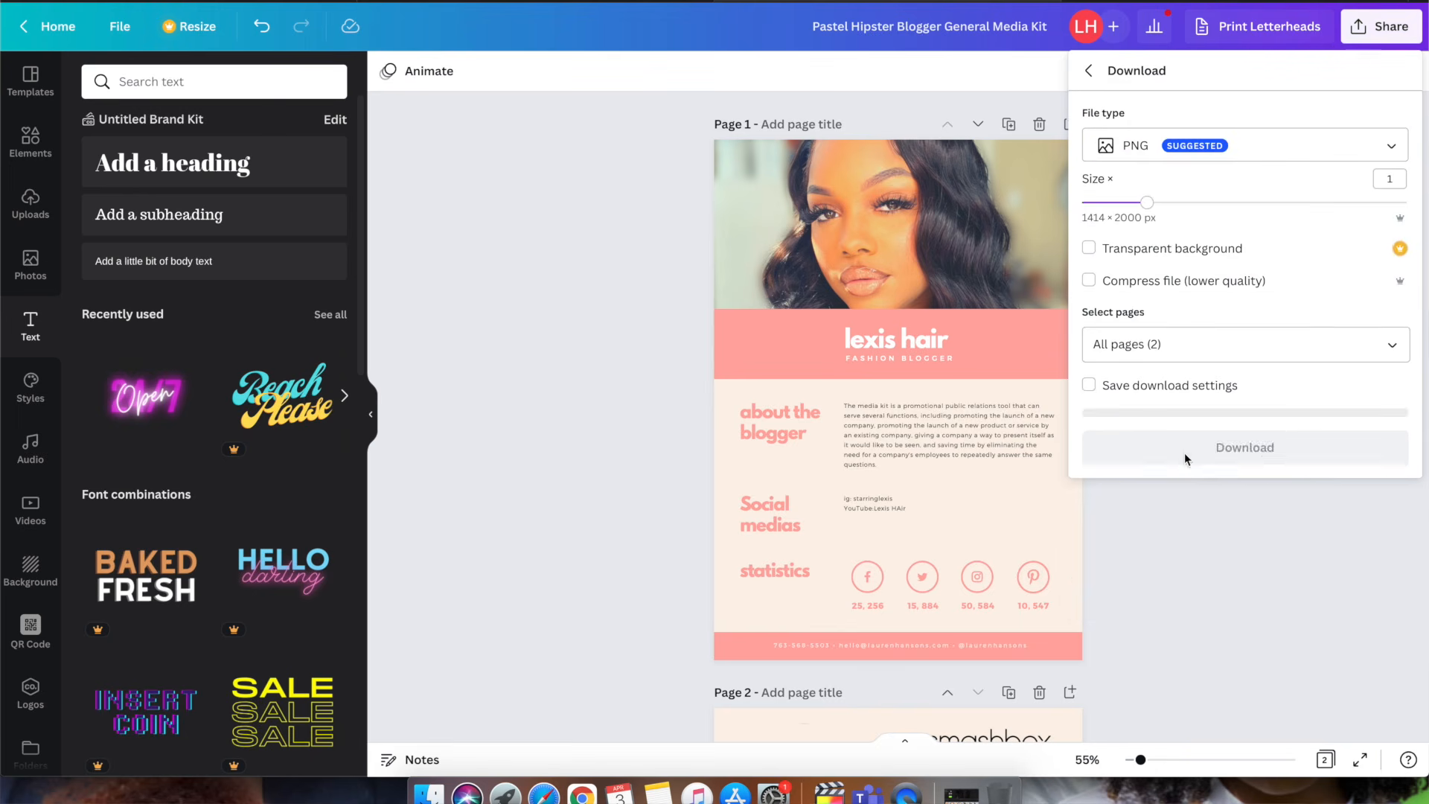
{"action": "left_click", "coordinate": [1211, 147]}
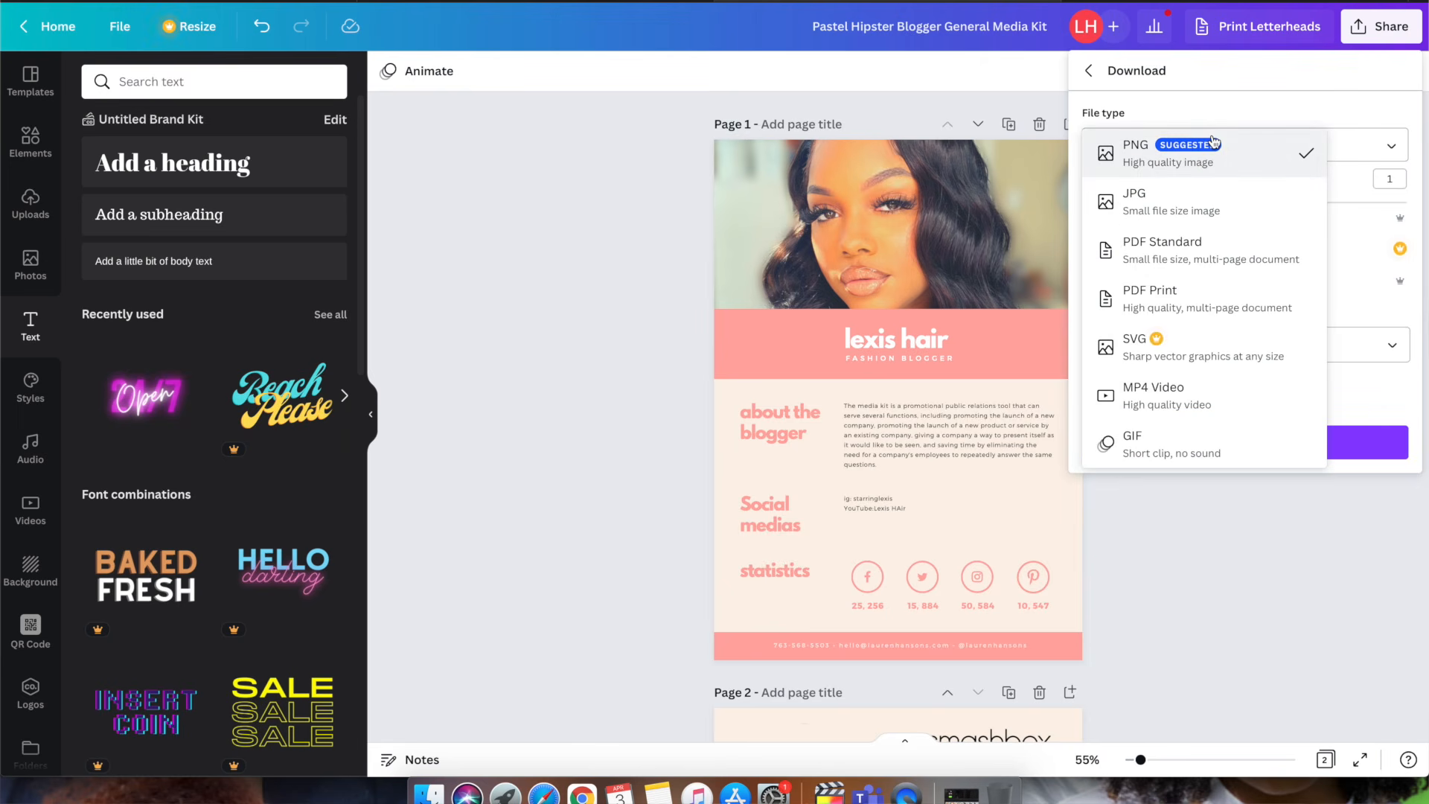
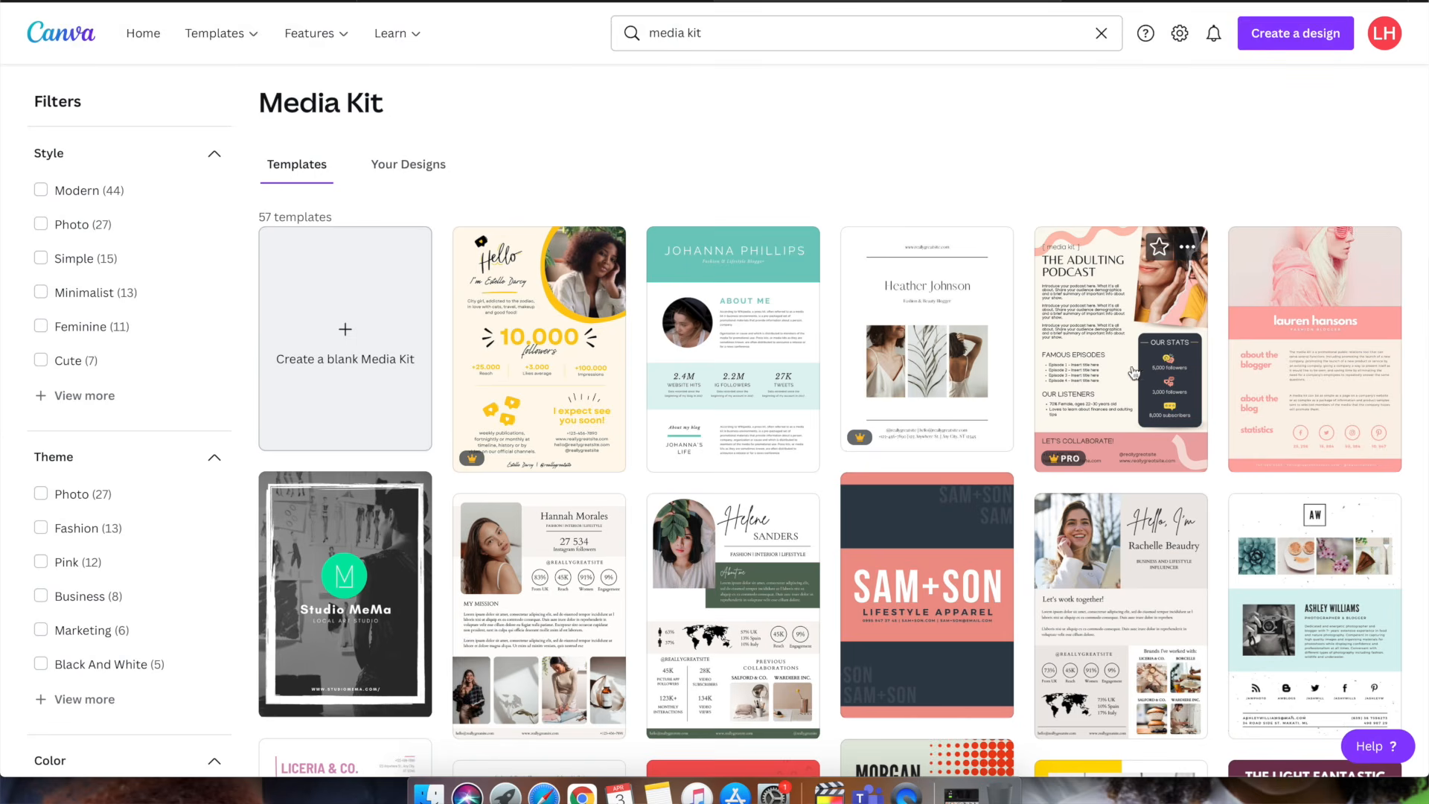
Step: Open the yellow "Hello" media kit template and replace its circular portrait video with the uploaded photo of the woman in the white graphic T-shirt
{"action": "scroll", "coordinate": [670, 471], "scroll_direction": "down", "scroll_amount": 3}
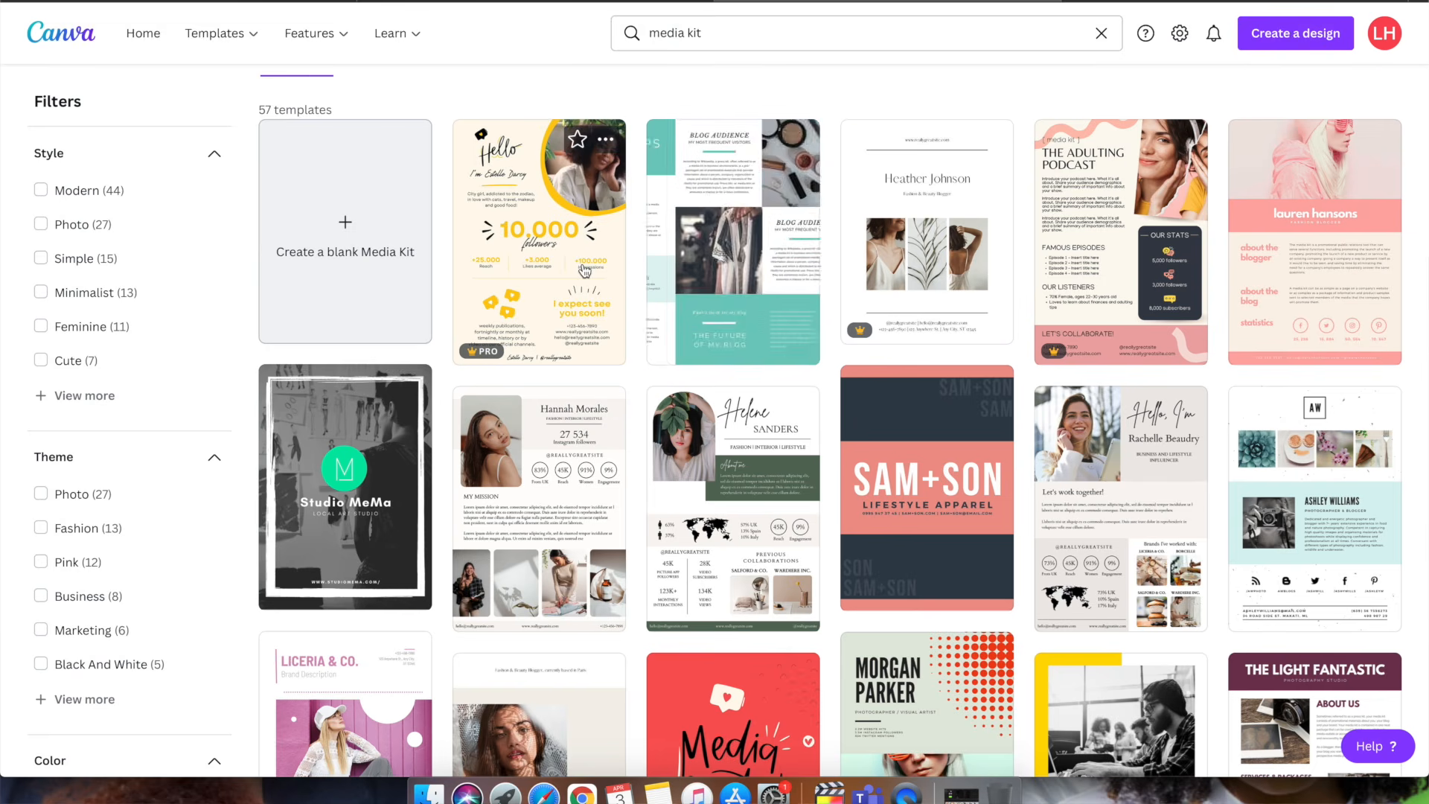
{"action": "left_click", "coordinate": [585, 270]}
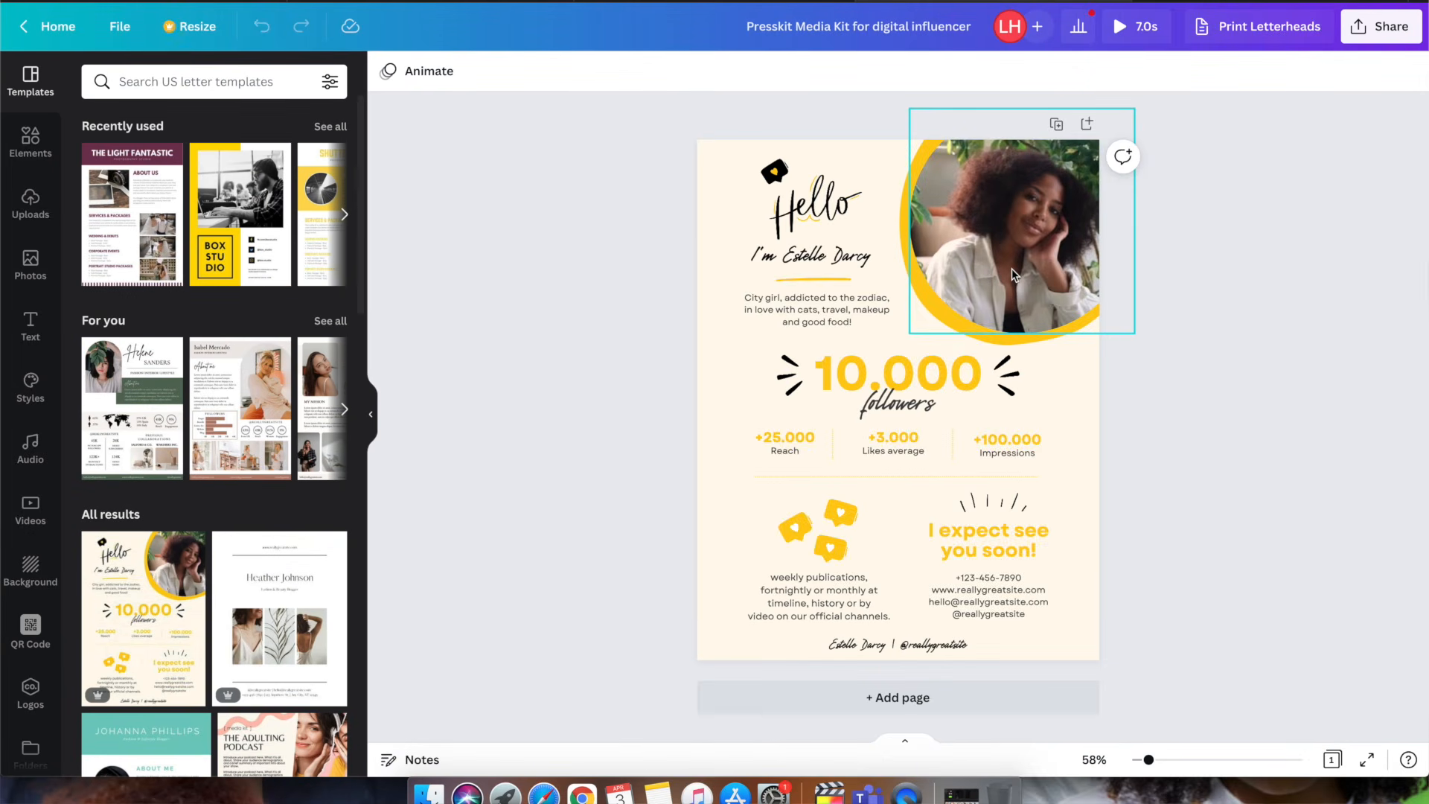
{"action": "left_click", "coordinate": [1012, 270]}
{"action": "key", "text": "Delete"}
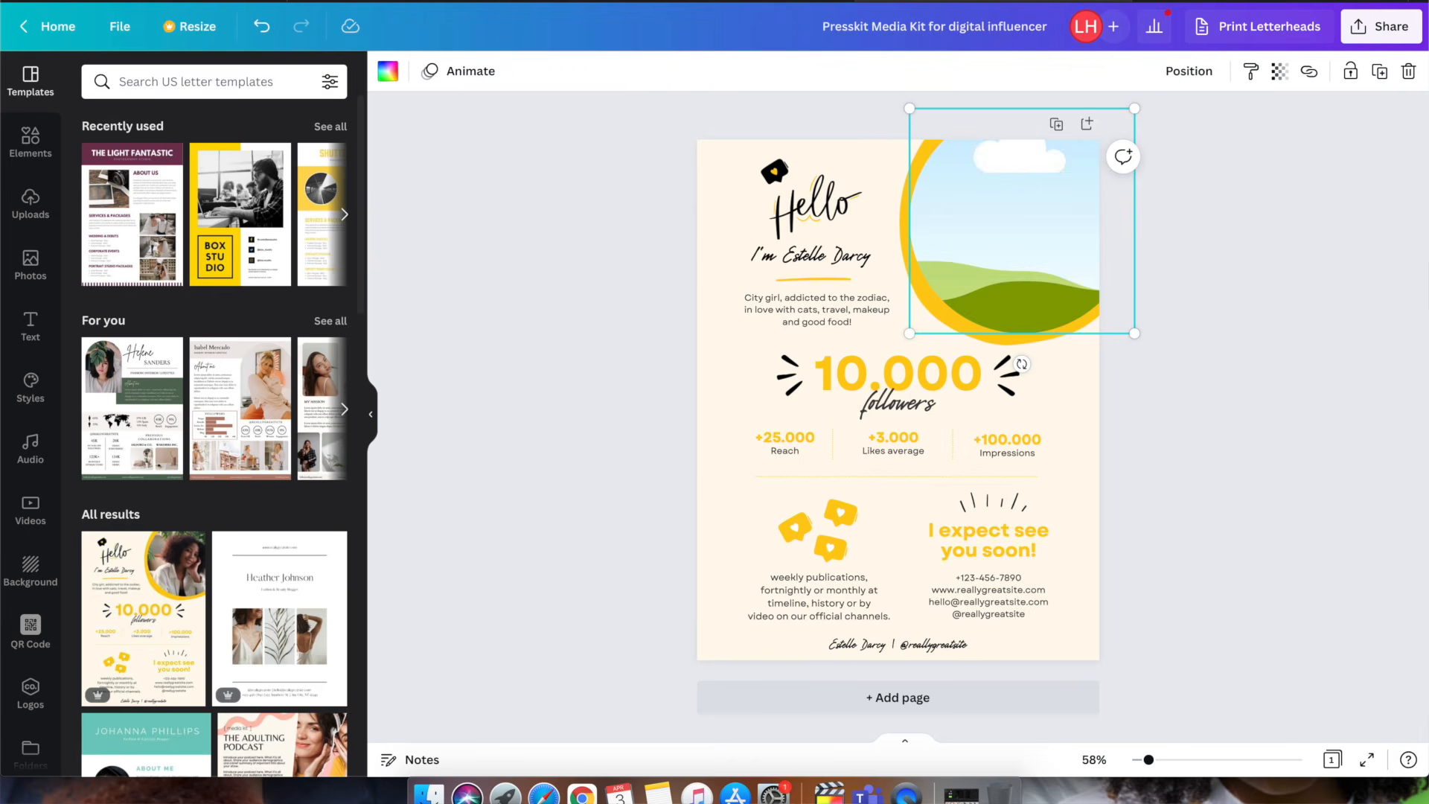
{"action": "key", "text": "super+z"}
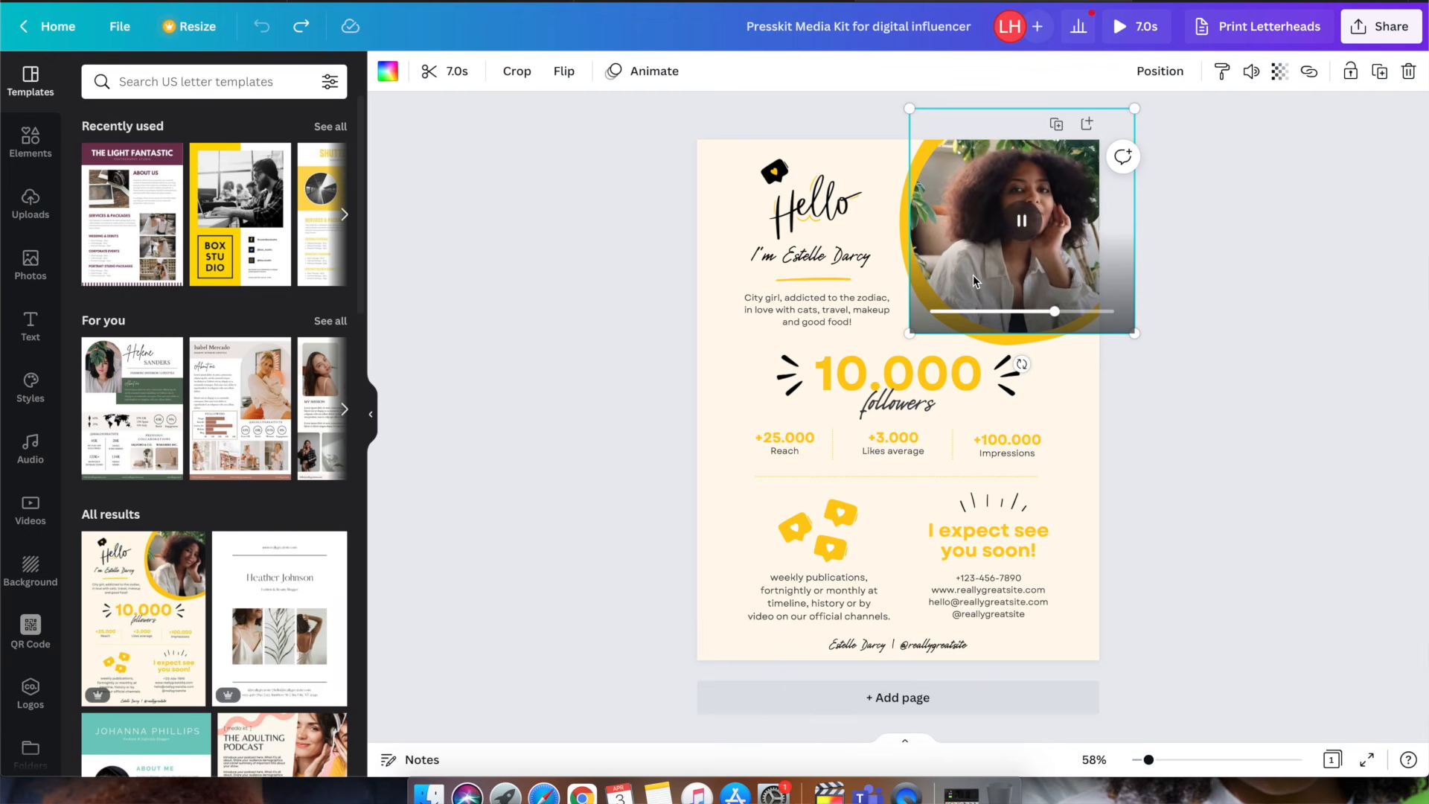
{"action": "key", "text": "super+shift+z"}
{"action": "left_click", "coordinate": [31, 264]}
{"action": "left_click", "coordinate": [30, 205]}
{"action": "left_click_drag", "start_coordinate": [122, 274], "coordinate": [1020, 244]}
{"action": "double_click", "coordinate": [1016, 208]}
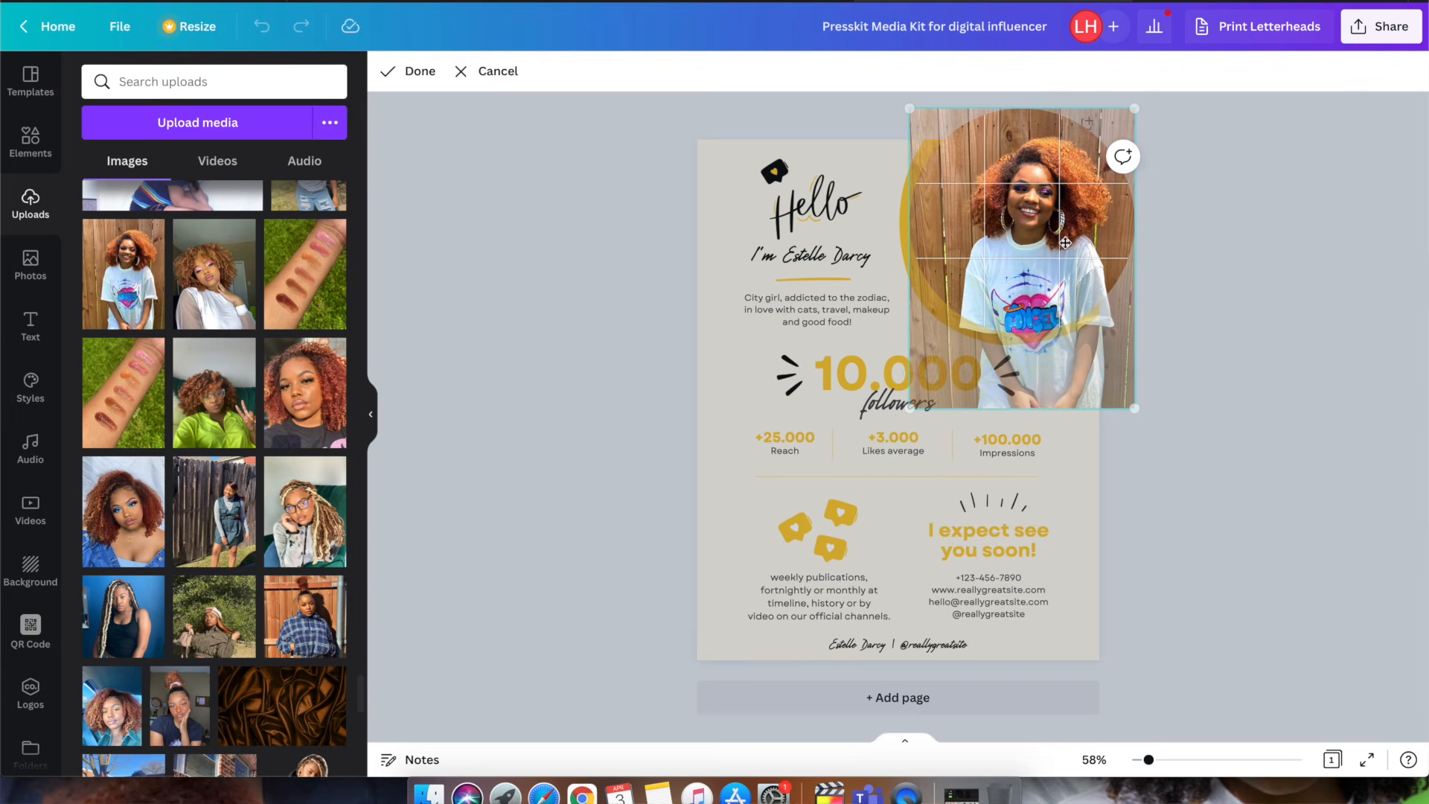
{"action": "left_click", "coordinate": [1356, 208]}
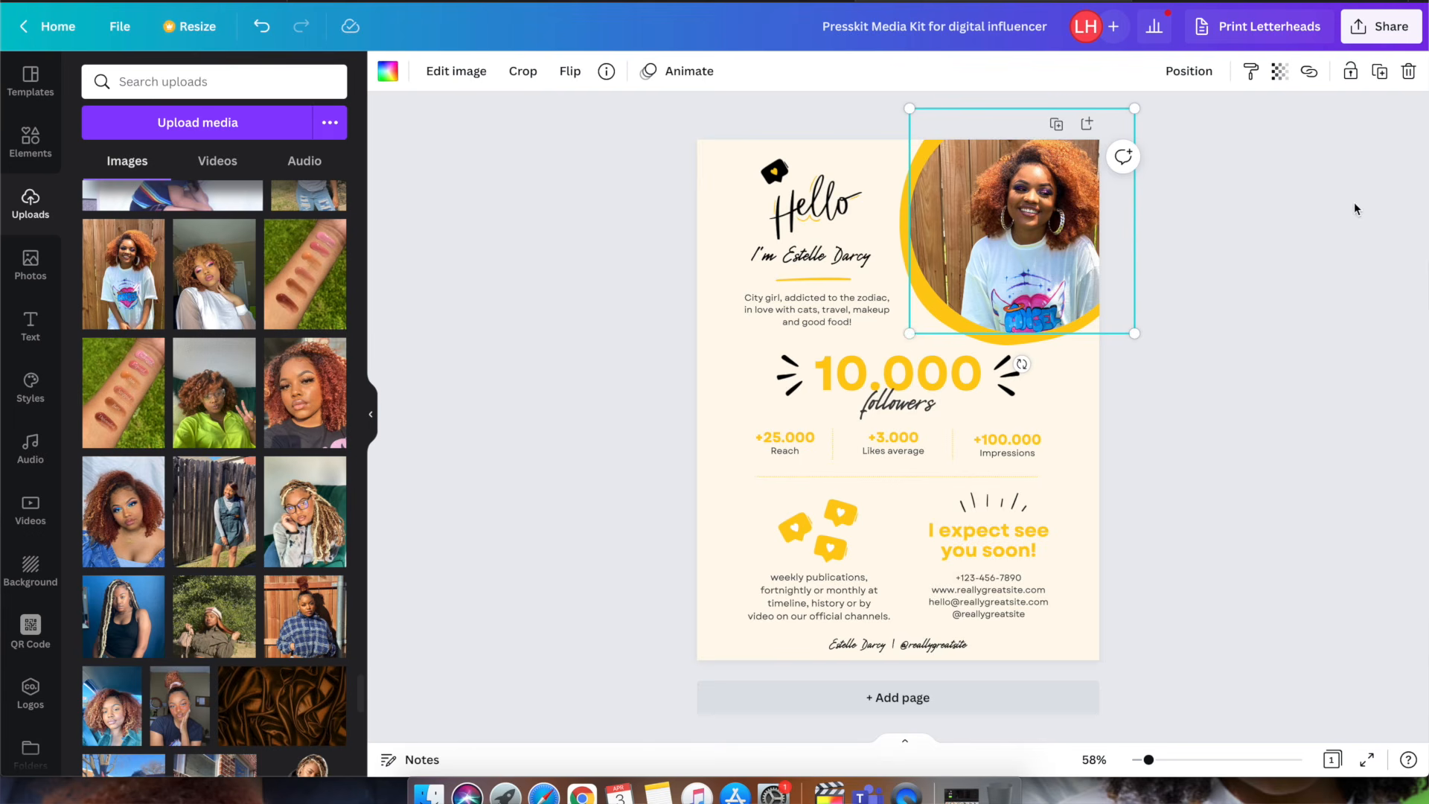
Step: Replace the sample name in the "I'm" line beneath the Hello lettering with the blogger's first name
{"action": "double_click", "coordinate": [833, 213]}
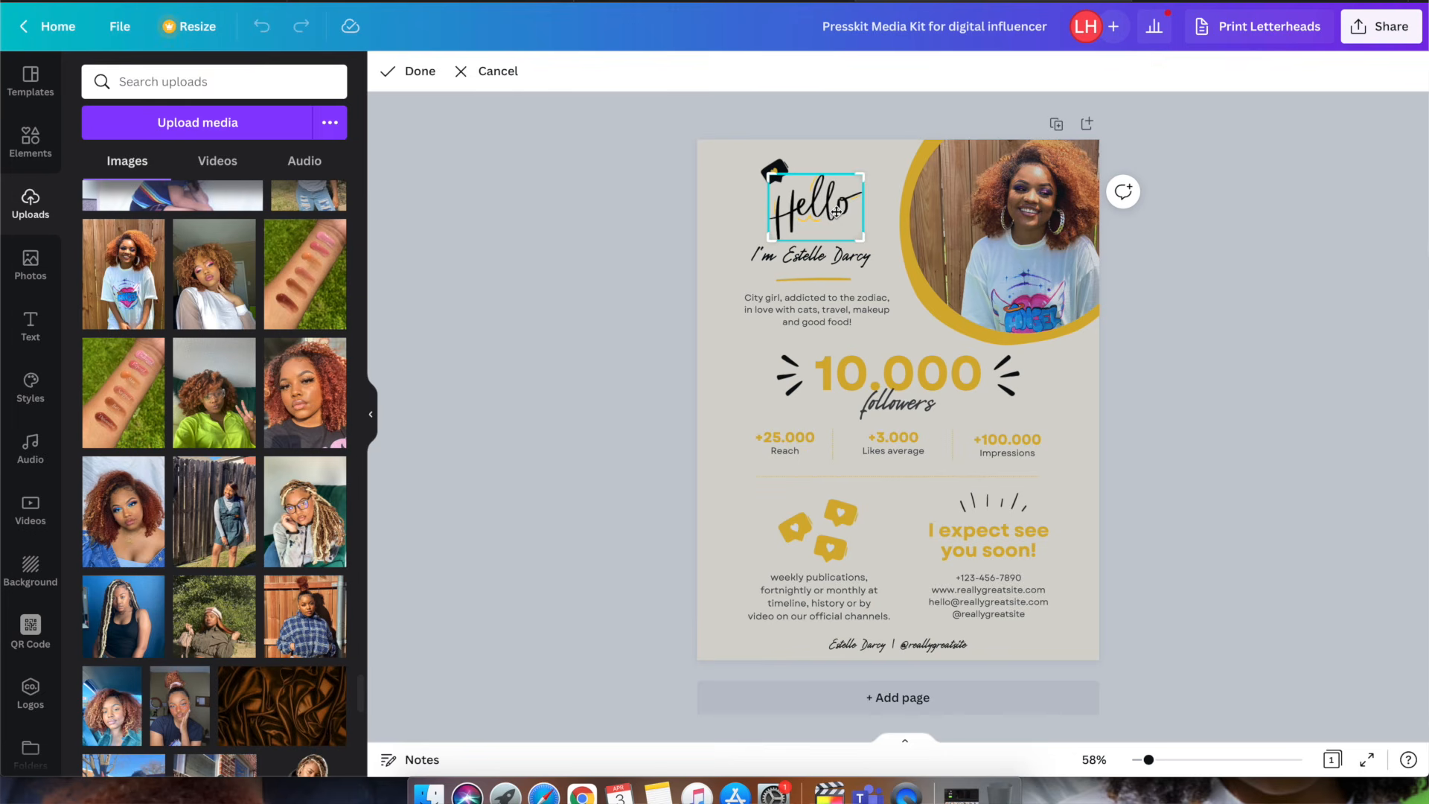
{"action": "left_click", "coordinate": [1289, 253]}
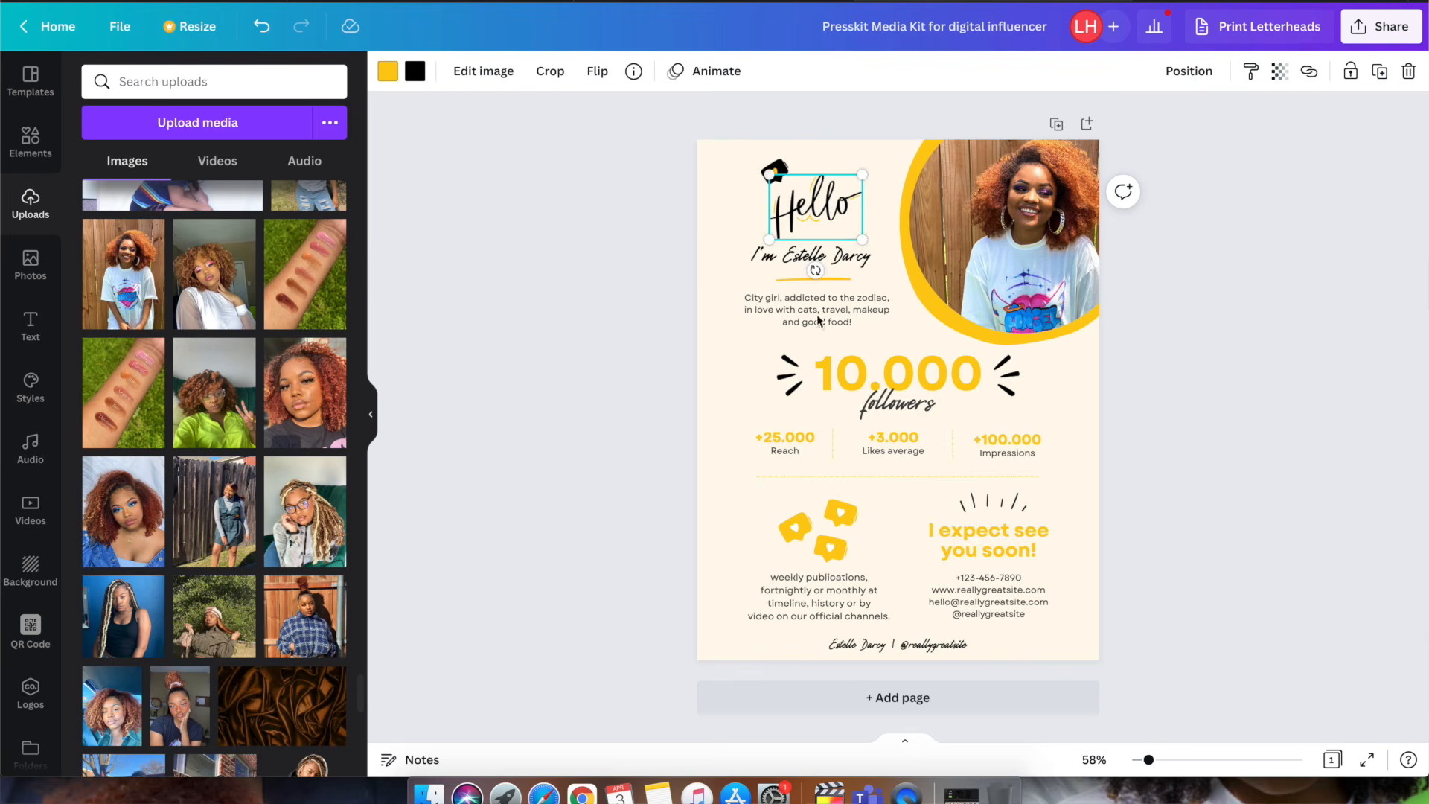
{"action": "left_click", "coordinate": [871, 255]}
{"action": "left_click", "coordinate": [873, 255]}
{"action": "key", "text": "BackSpace"}
{"action": "key", "text": "BackSpace"}
{"action": "key", "text": "BackSpace"}
{"action": "key", "text": "BackSpace"}
{"action": "key", "text": "BackSpace"}
{"action": "key", "text": "BackSpace"}
{"action": "key", "text": "BackSpace"}
{"action": "key", "text": "BackSpace"}
{"action": "key", "text": "BackSpace"}
{"action": "key", "text": "BackSpace"}
{"action": "key", "text": "BackSpace"}
{"action": "key", "text": "BackSpace"}
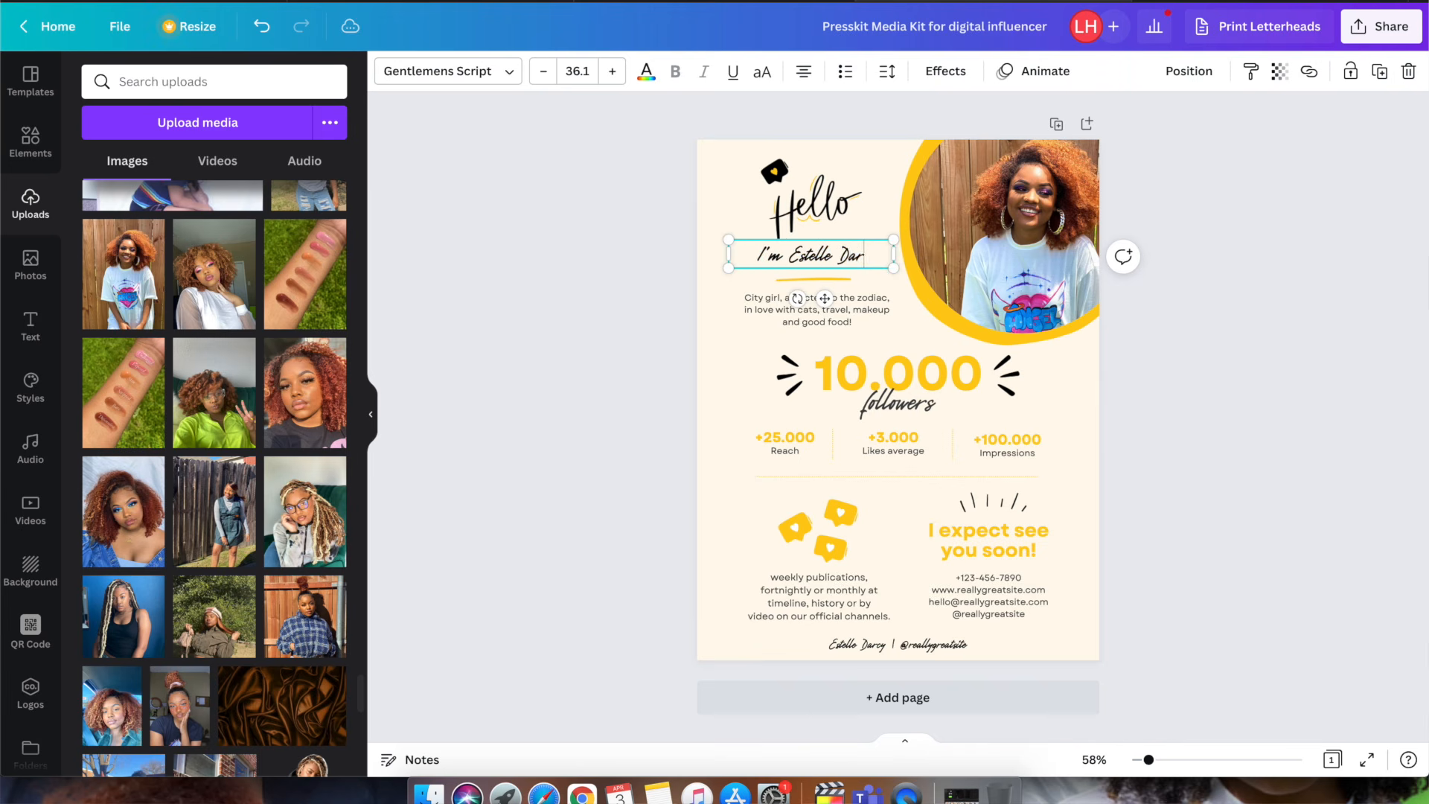
{"action": "key", "text": "BackSpace"}
{"action": "type", "text": "Alexis"}
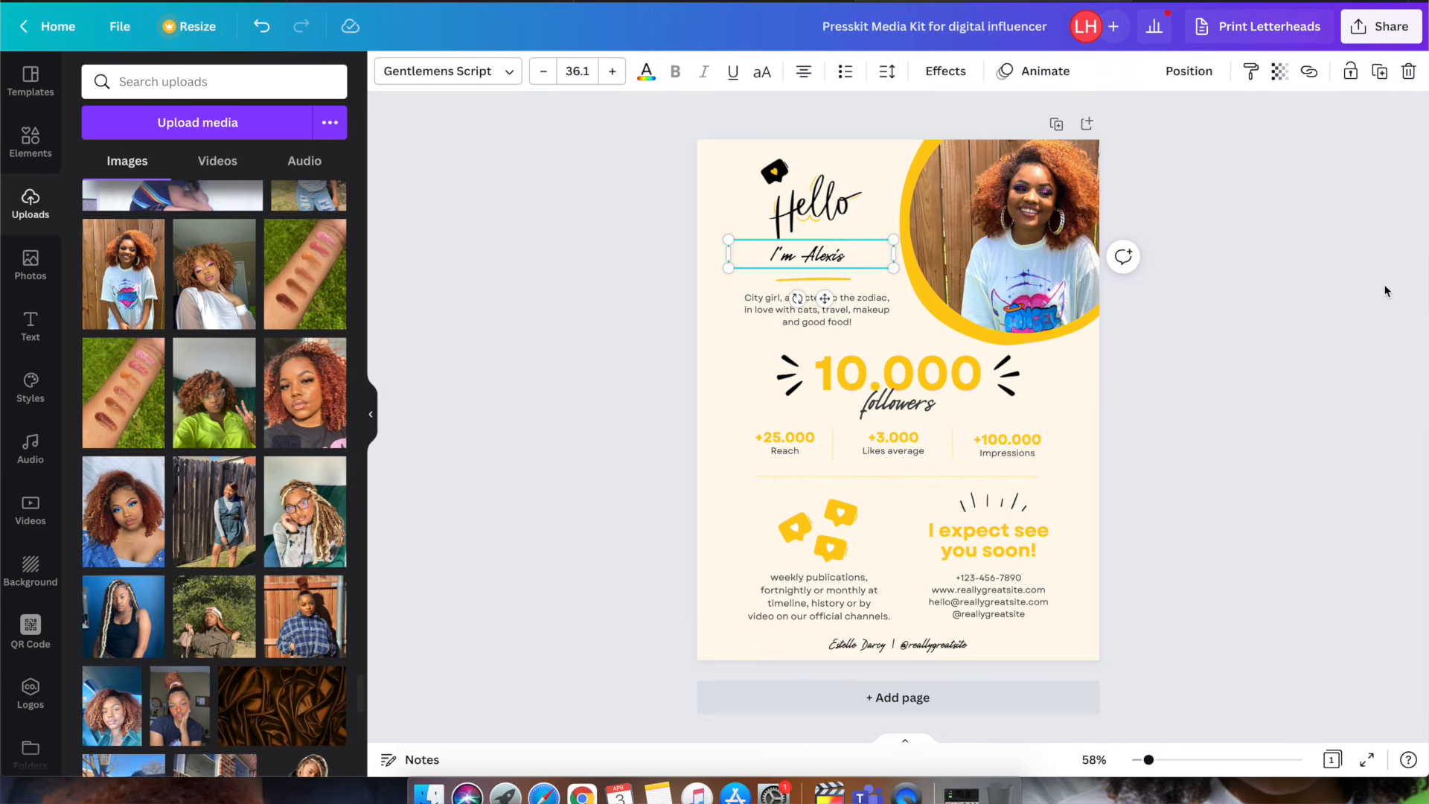
{"action": "left_click", "coordinate": [607, 407]}
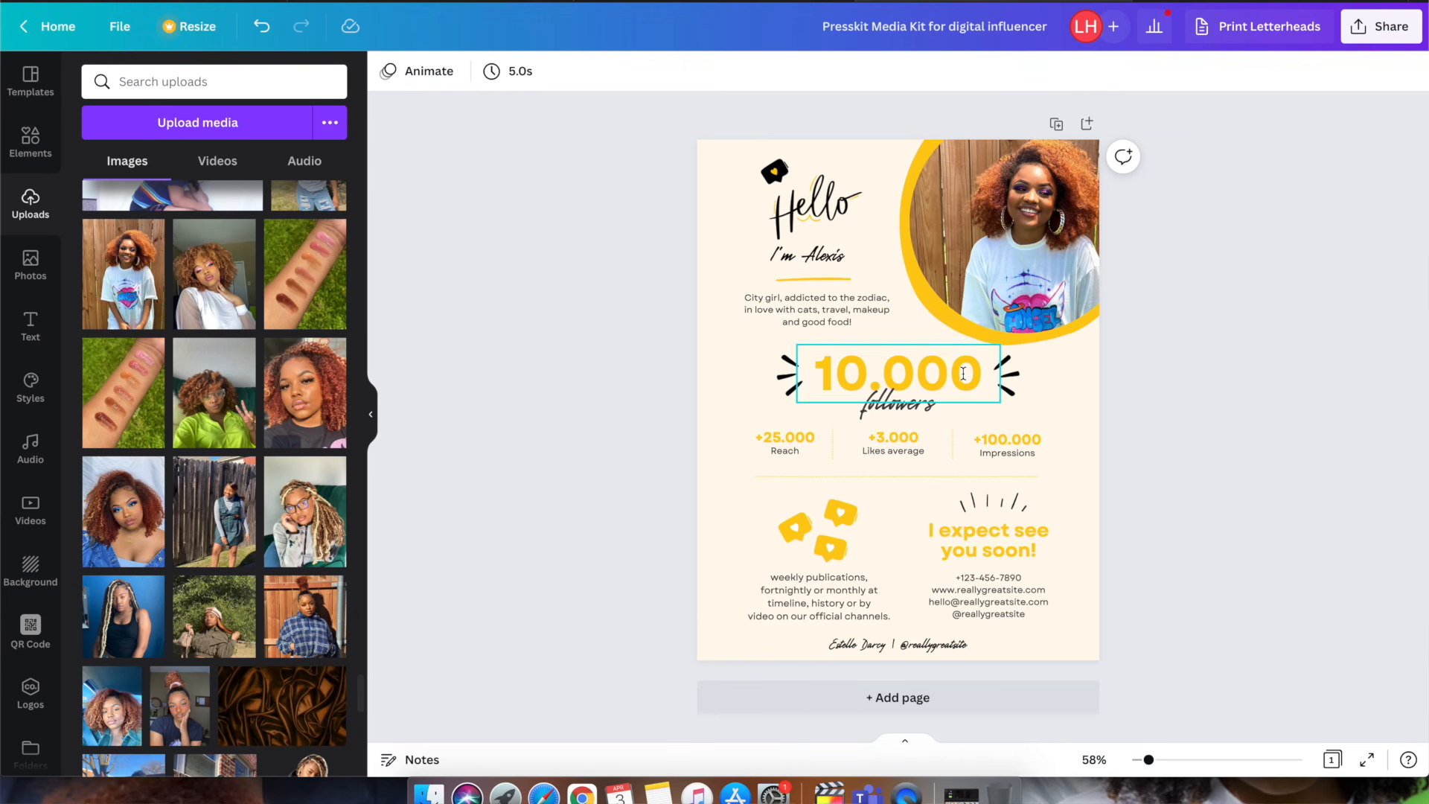
Step: Change the large 10,000 headline to "social media" and the script word "followers" beneath it to "stats"
{"action": "left_click", "coordinate": [964, 373]}
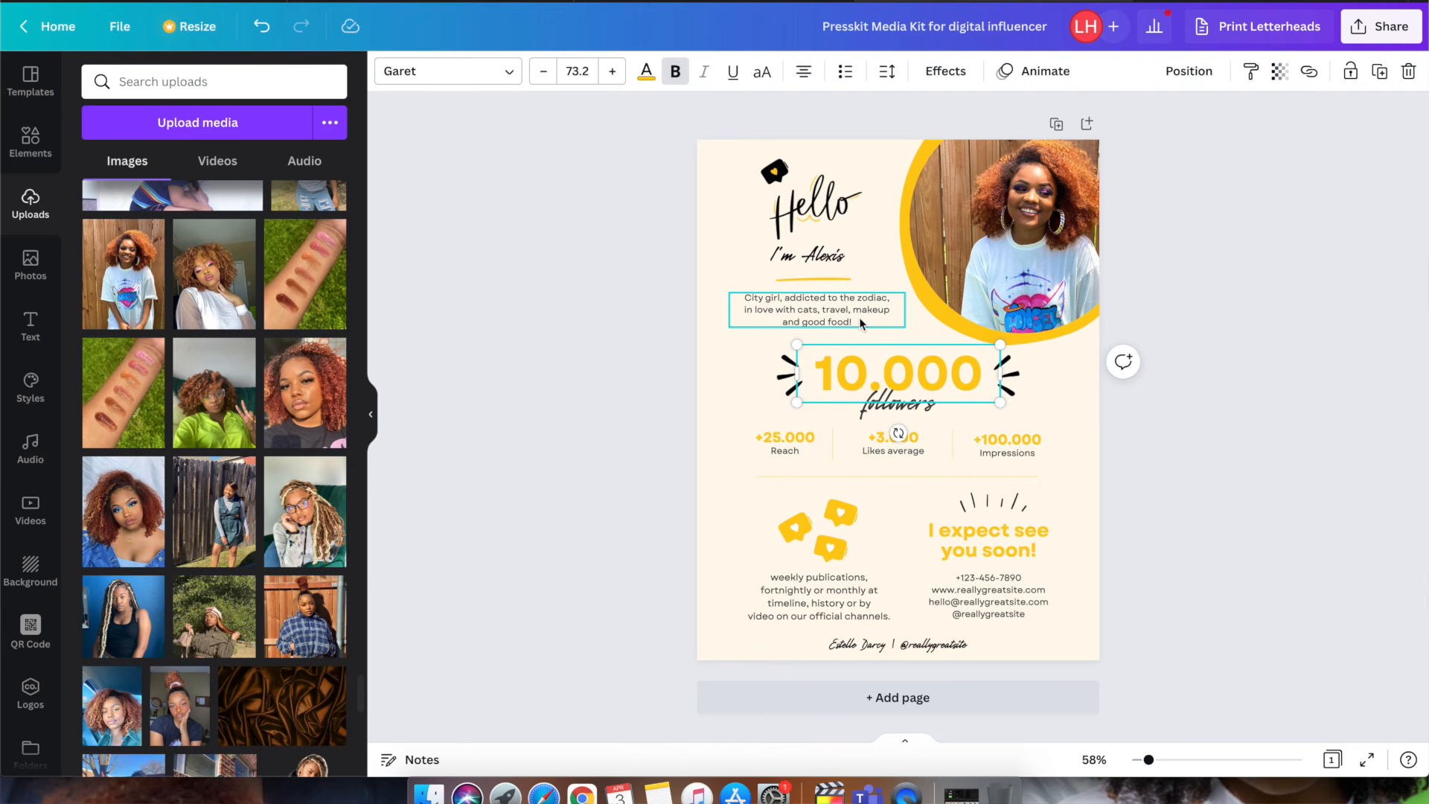
{"action": "left_click", "coordinate": [1155, 448]}
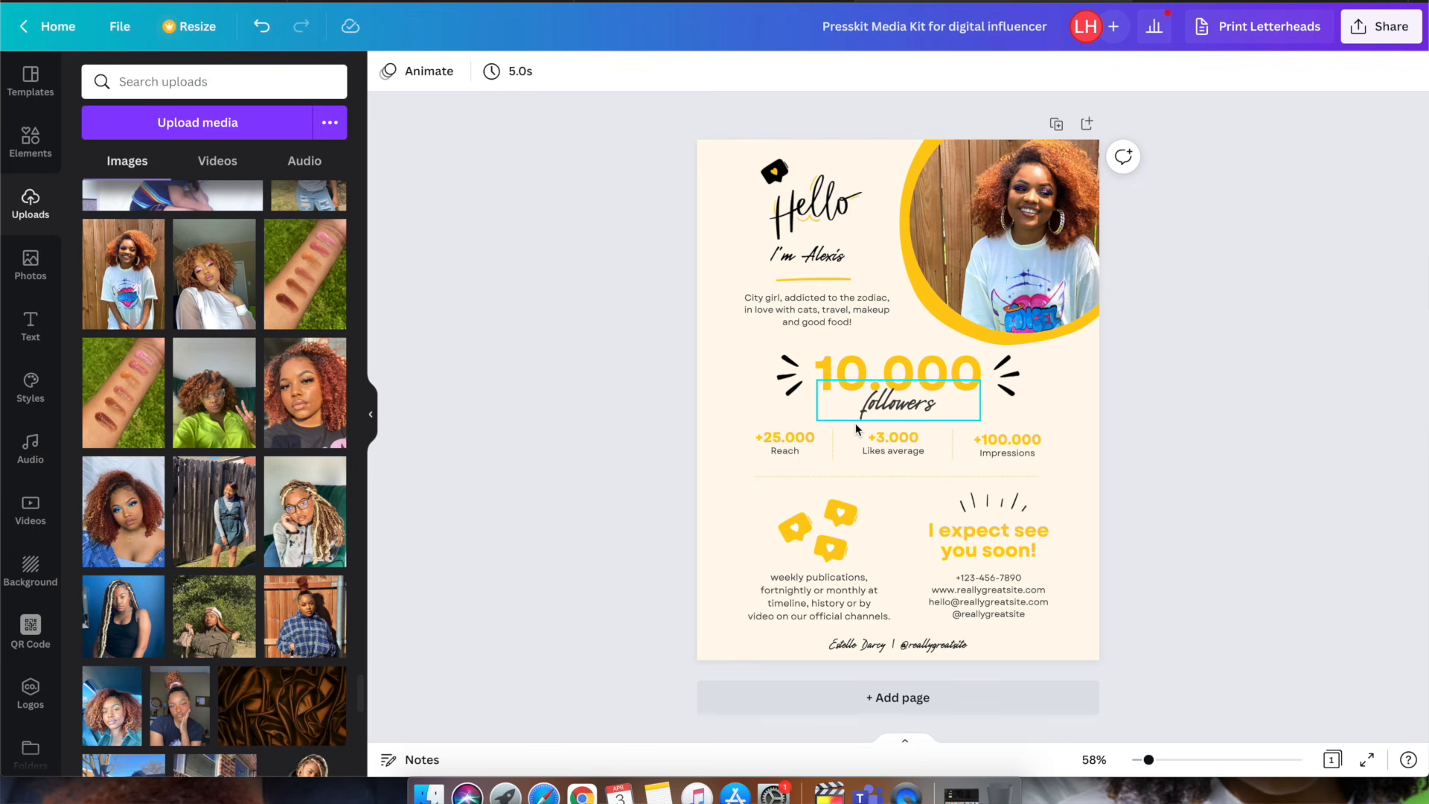
{"action": "left_click", "coordinate": [932, 360]}
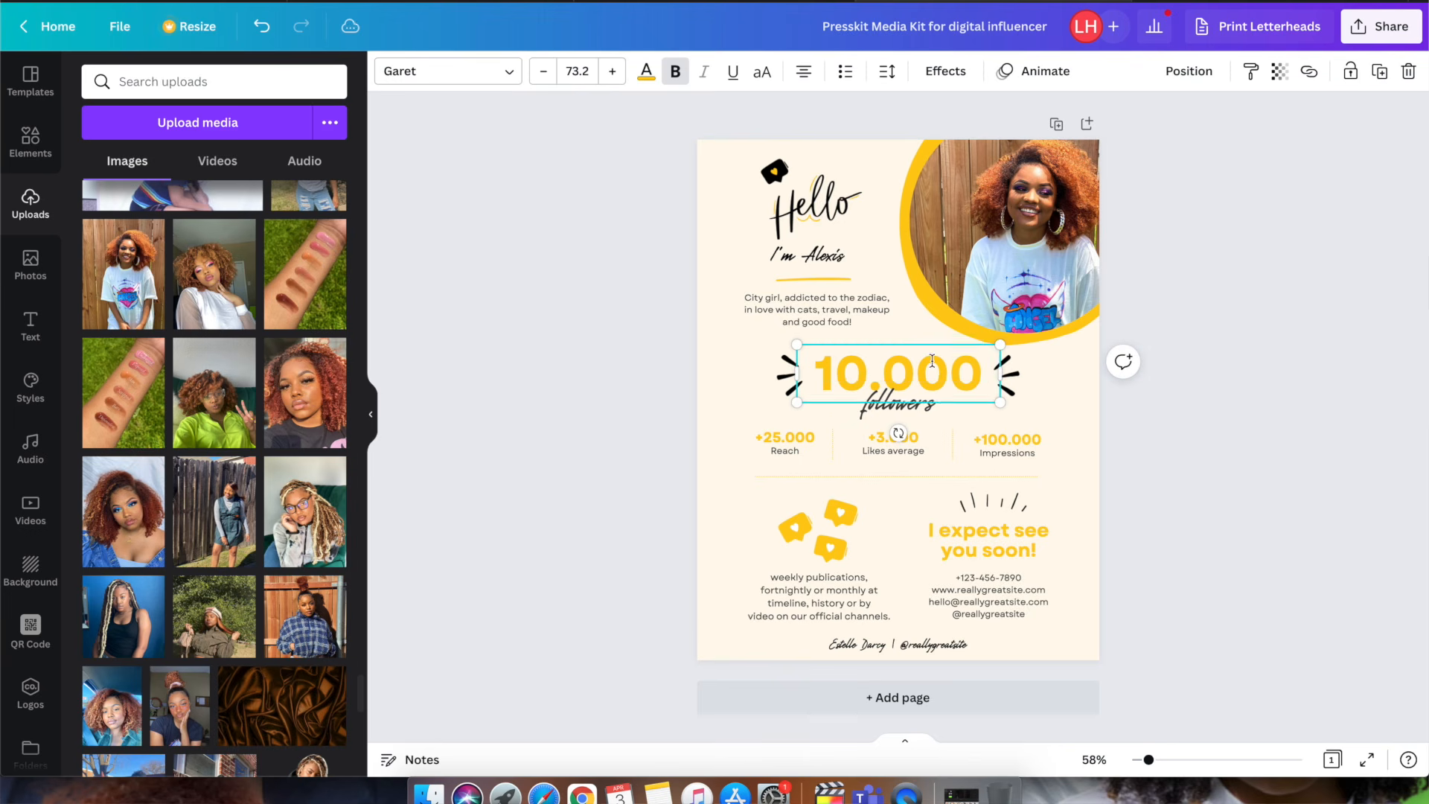
{"action": "left_click", "coordinate": [932, 360]}
{"action": "type", "text": "stats"}
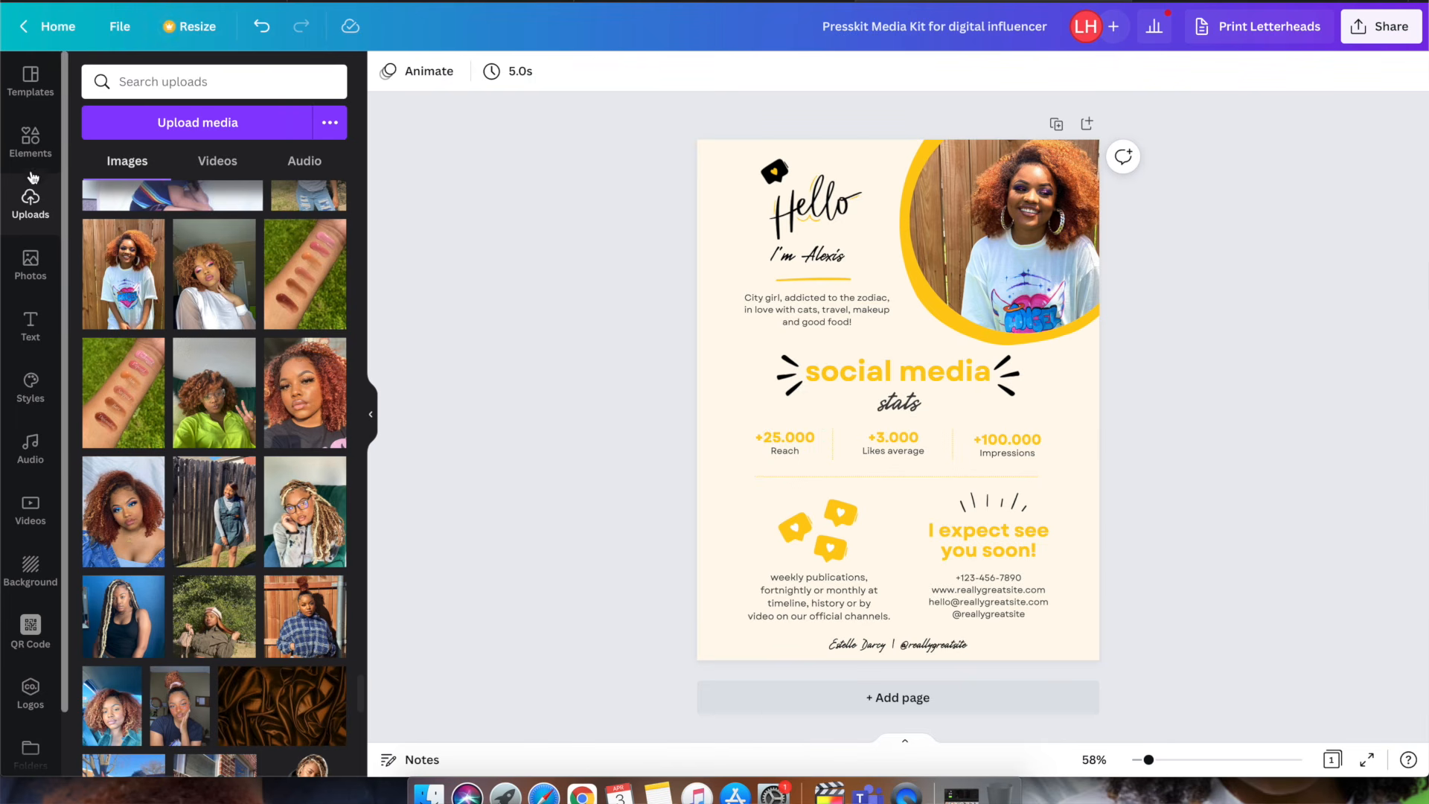
Step: Search the elements for "instagram", add the black outlined Instagram icon to the page and recolor it with the document's yellow
{"action": "left_click", "coordinate": [30, 142]}
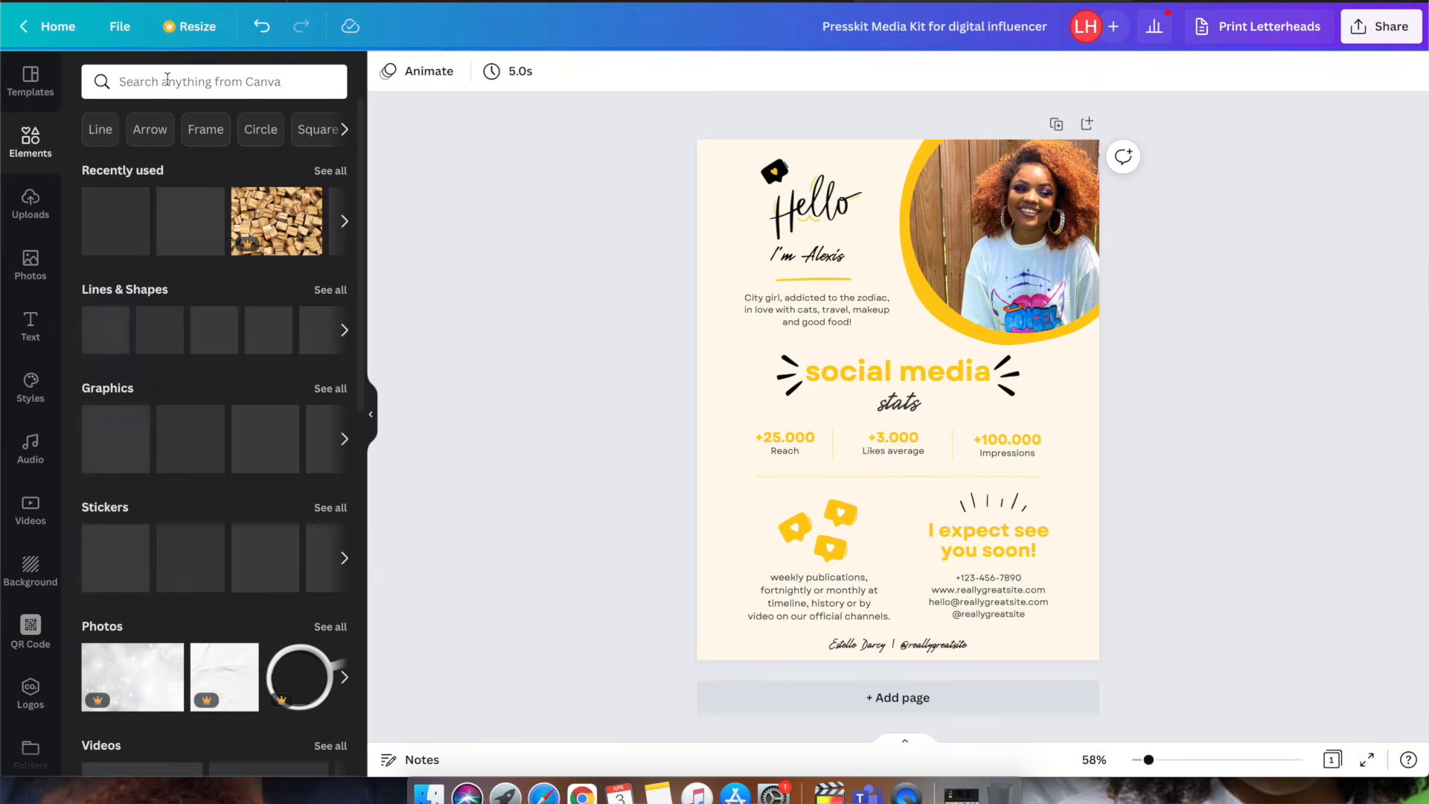
{"action": "left_click", "coordinate": [168, 81]}
{"action": "type", "text": "instagram"}
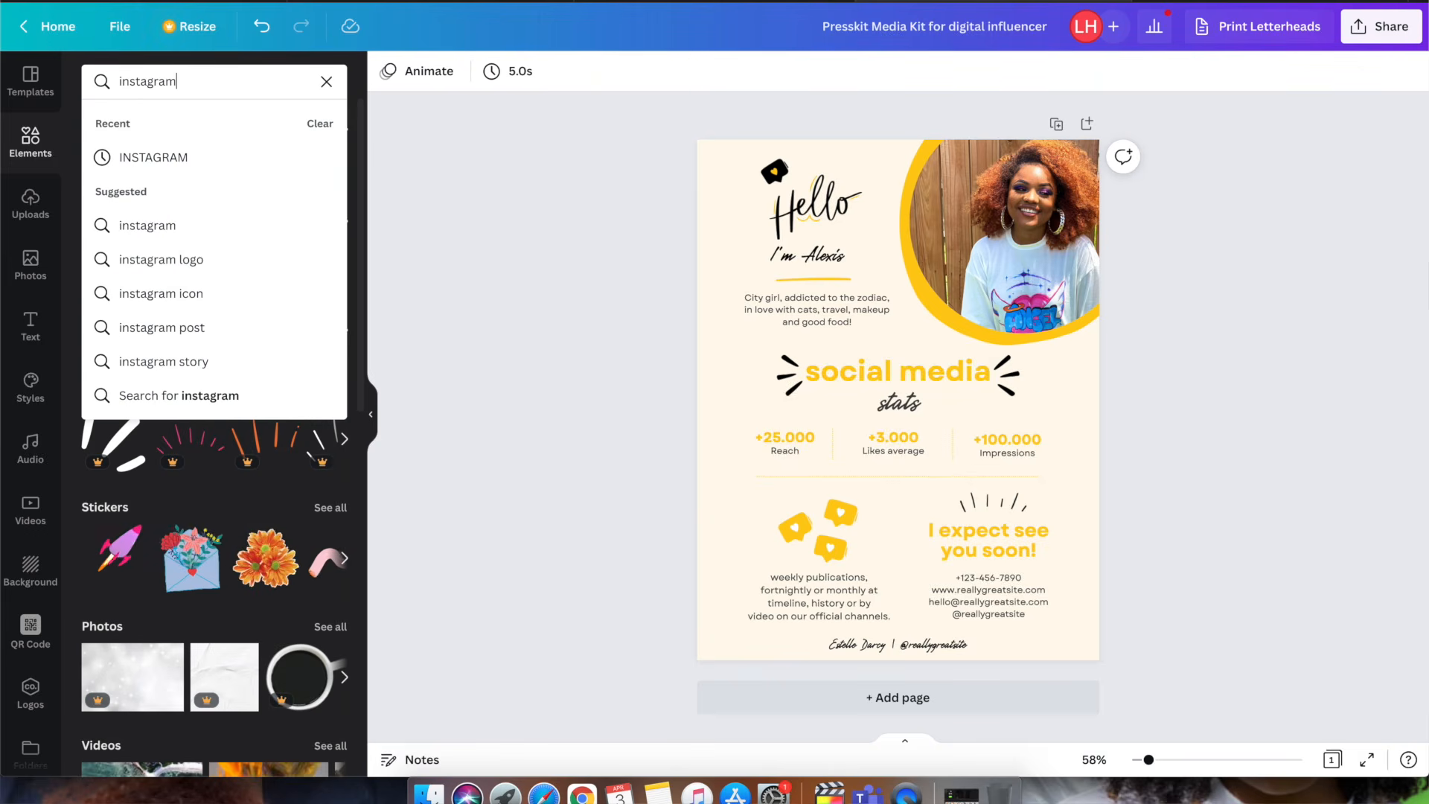
{"action": "key", "text": "Return"}
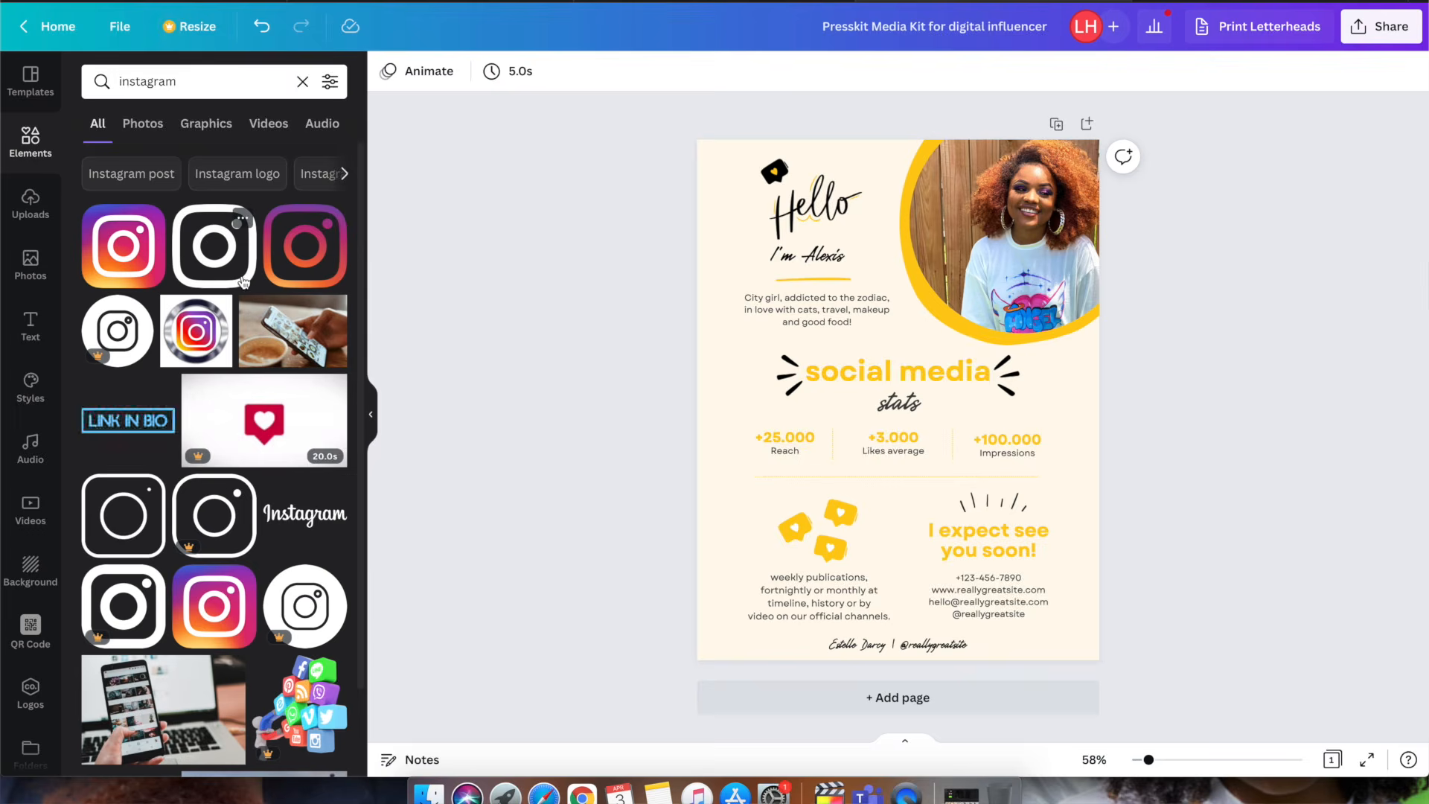
{"action": "left_click", "coordinate": [242, 281]}
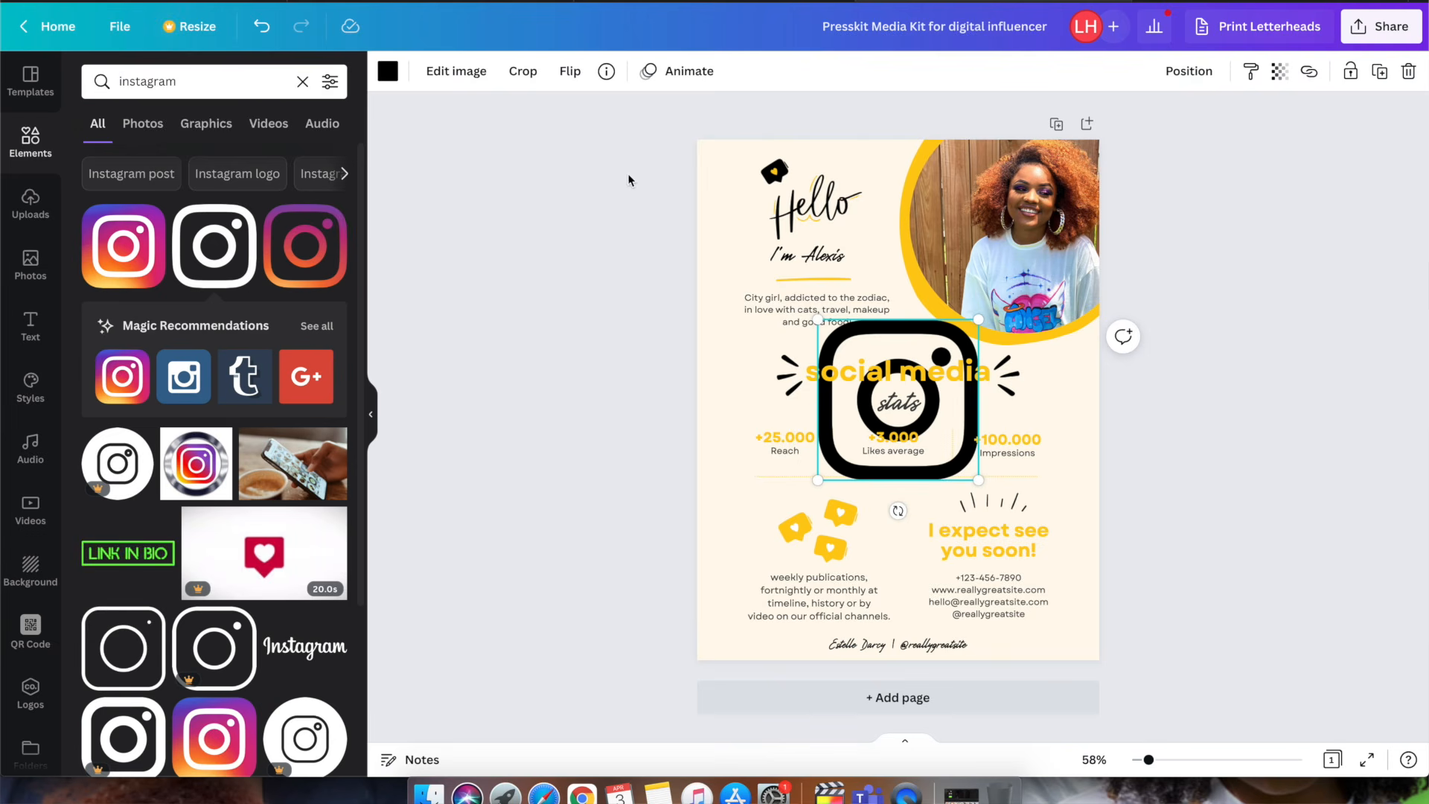
{"action": "left_click", "coordinate": [387, 72]}
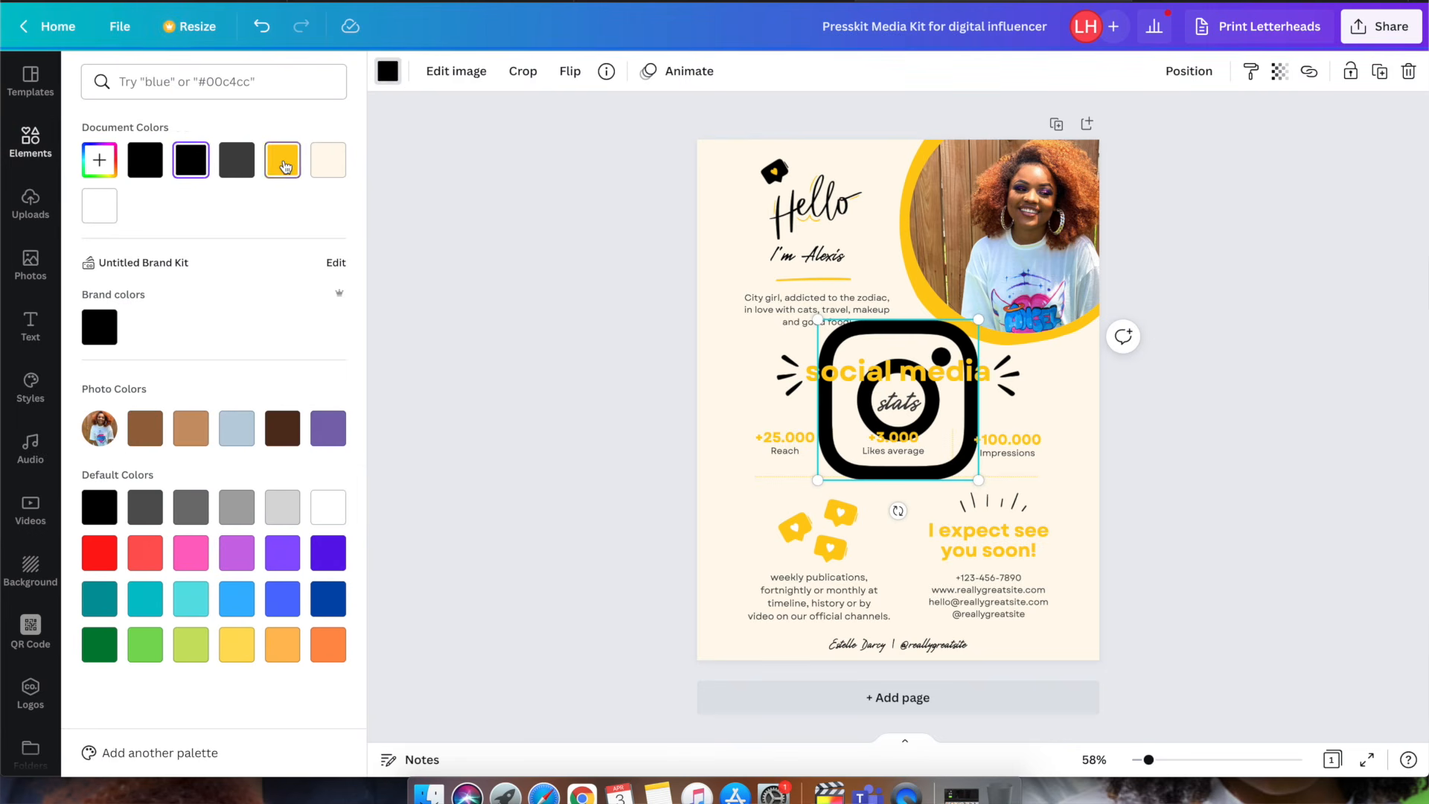
{"action": "left_click", "coordinate": [282, 159]}
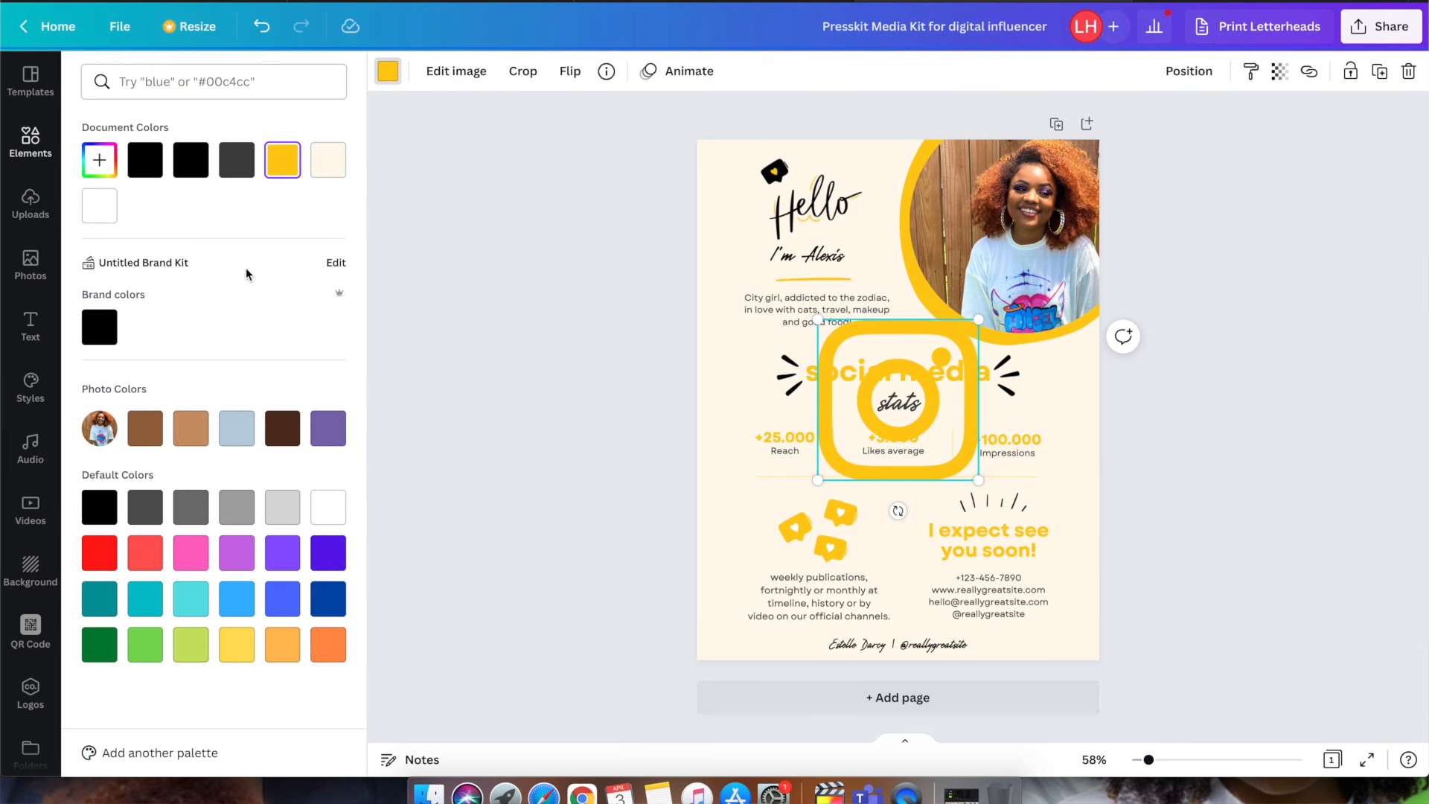
Step: Recolor the Instagram icon black, shrink it and place it above the +25.000 figure
{"action": "left_click", "coordinate": [146, 162]}
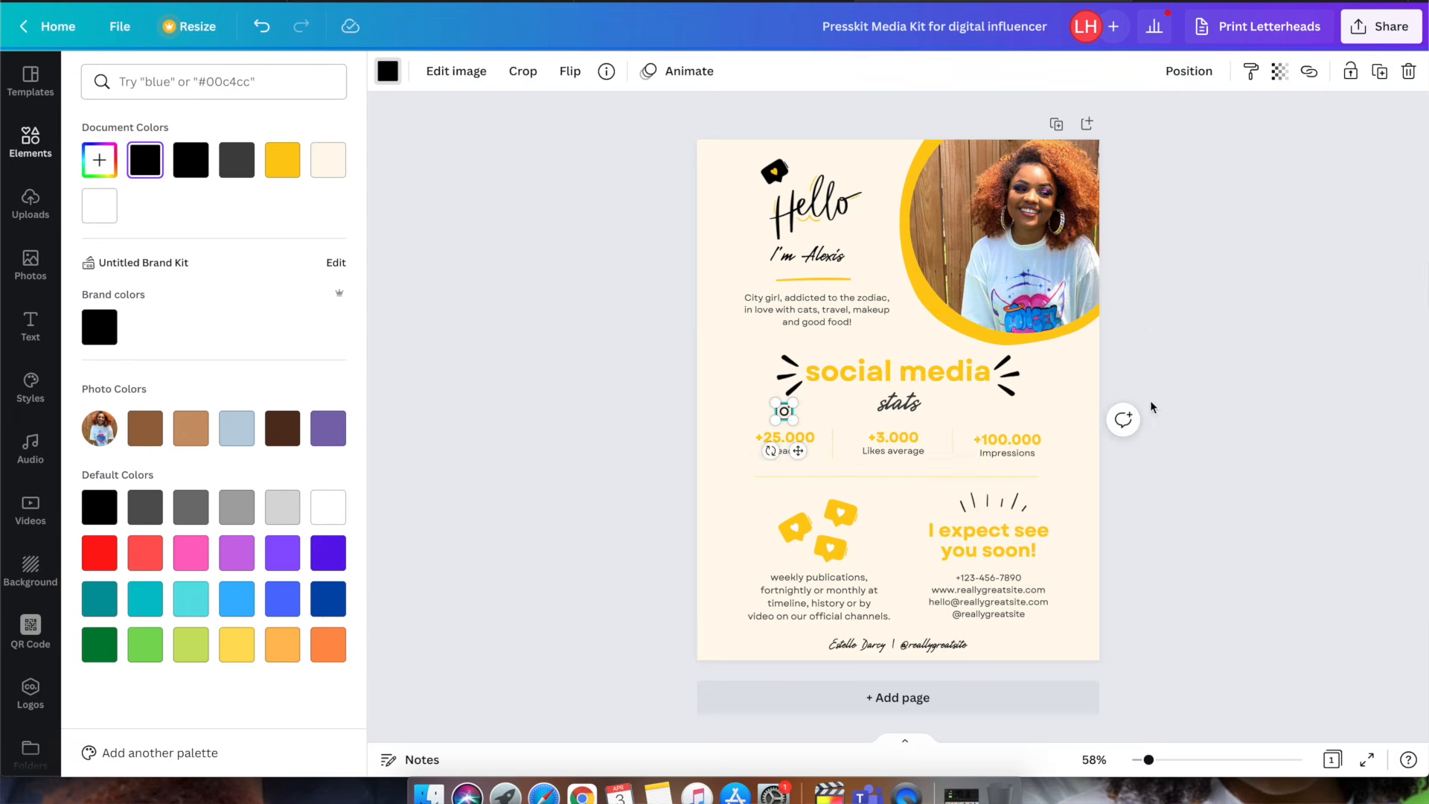
Step: Search the elements for "YouTube black", add the bright red YouTube icon and place it above the +100.000 figure
{"action": "left_click", "coordinate": [30, 141]}
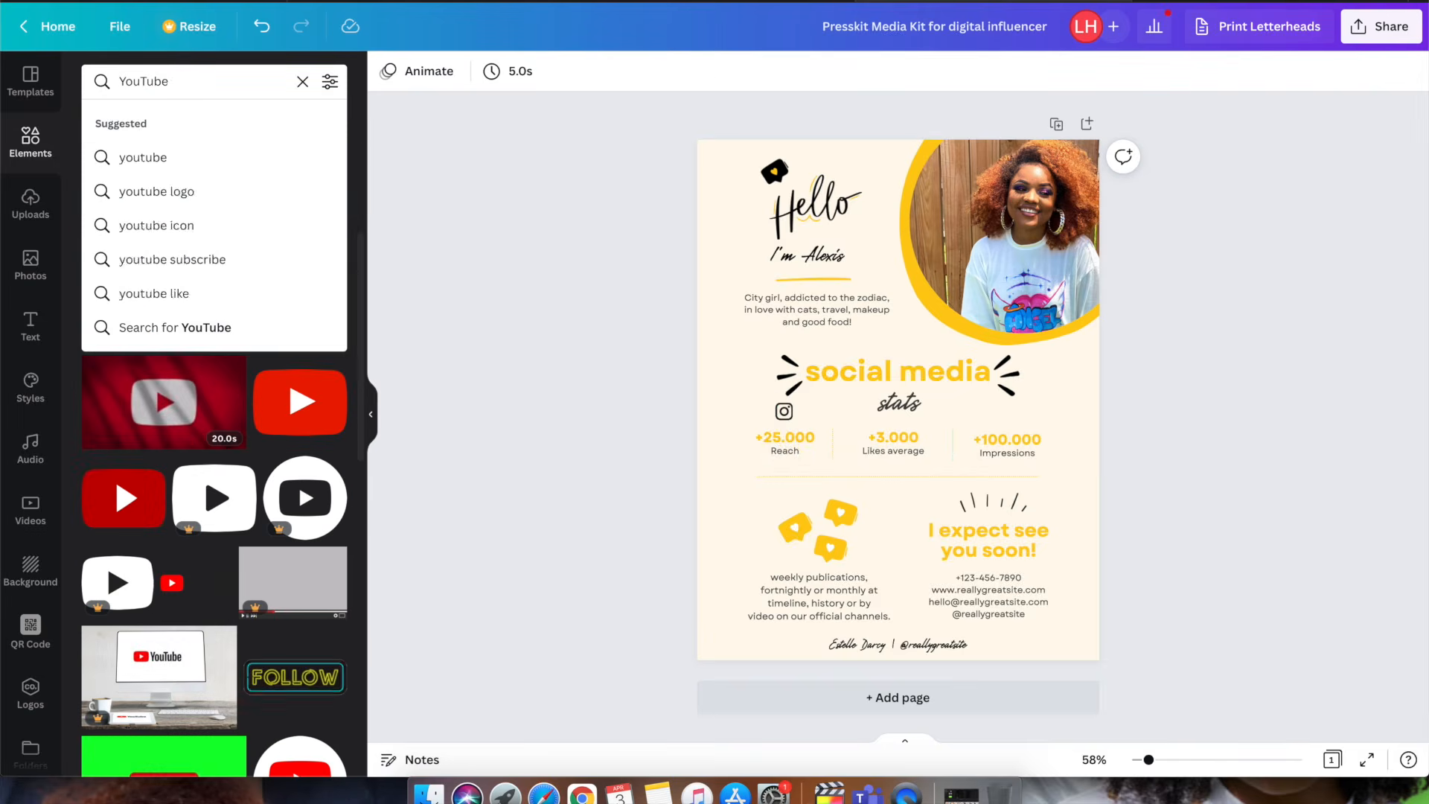
{"action": "type", "text": "black"}
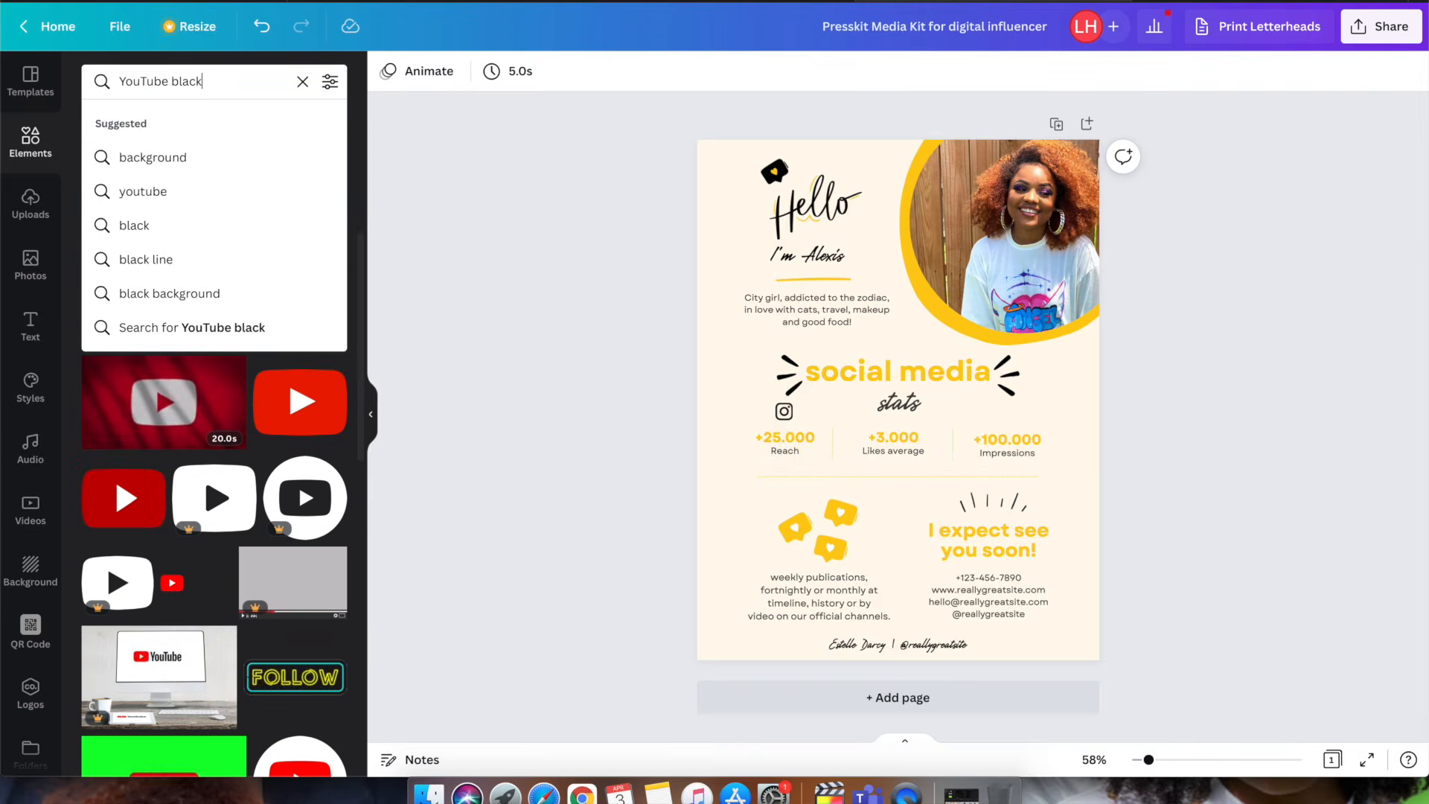
{"action": "key", "text": "Return"}
{"action": "left_click", "coordinate": [123, 198]}
{"action": "left_click_drag", "start_coordinate": [960, 431], "coordinate": [1023, 458]}
{"action": "left_click", "coordinate": [1368, 289]}
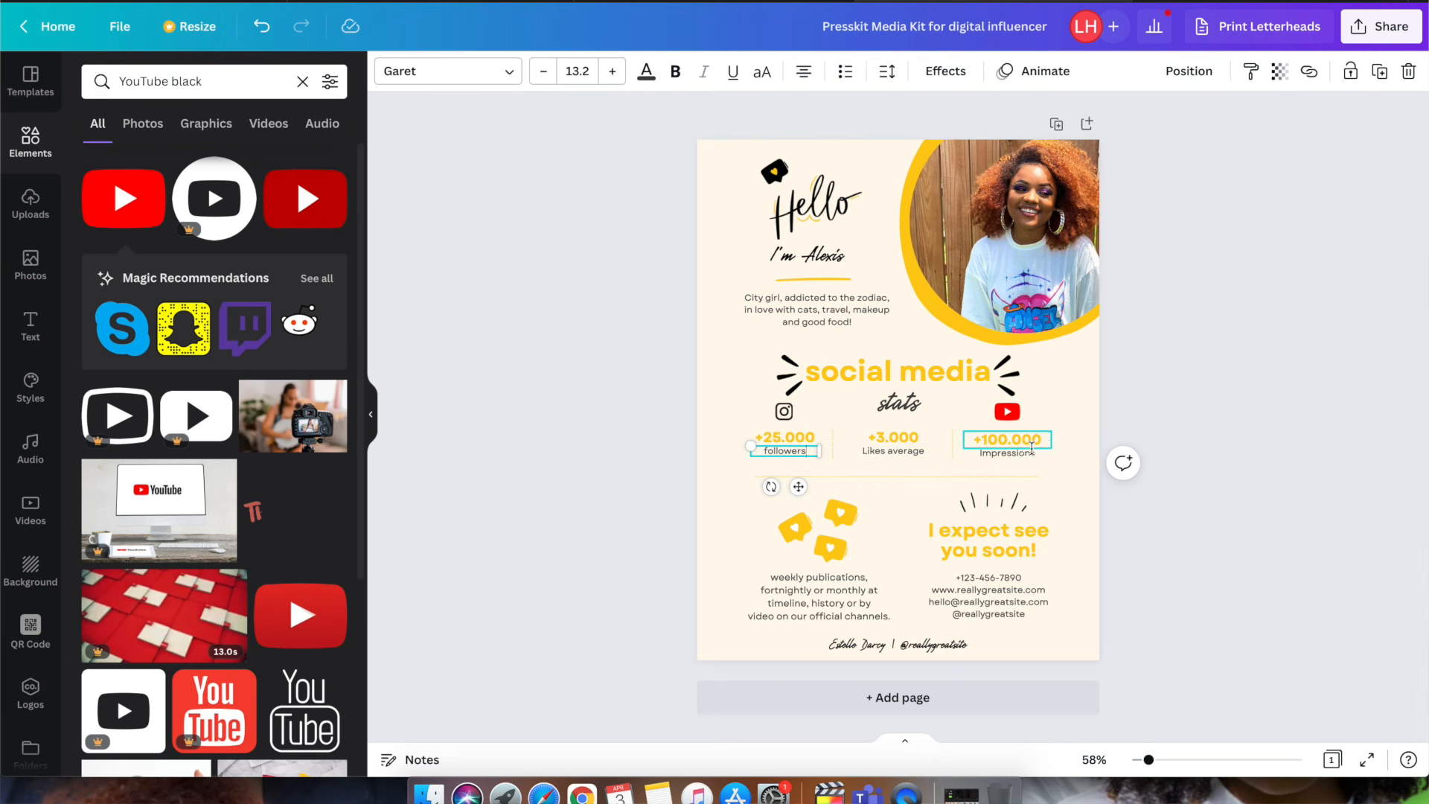
Step: Change the "Impressions" label beneath the +100.000 figure to "followers"
{"action": "double_click", "coordinate": [1022, 454]}
{"action": "type", "text": "followers"}
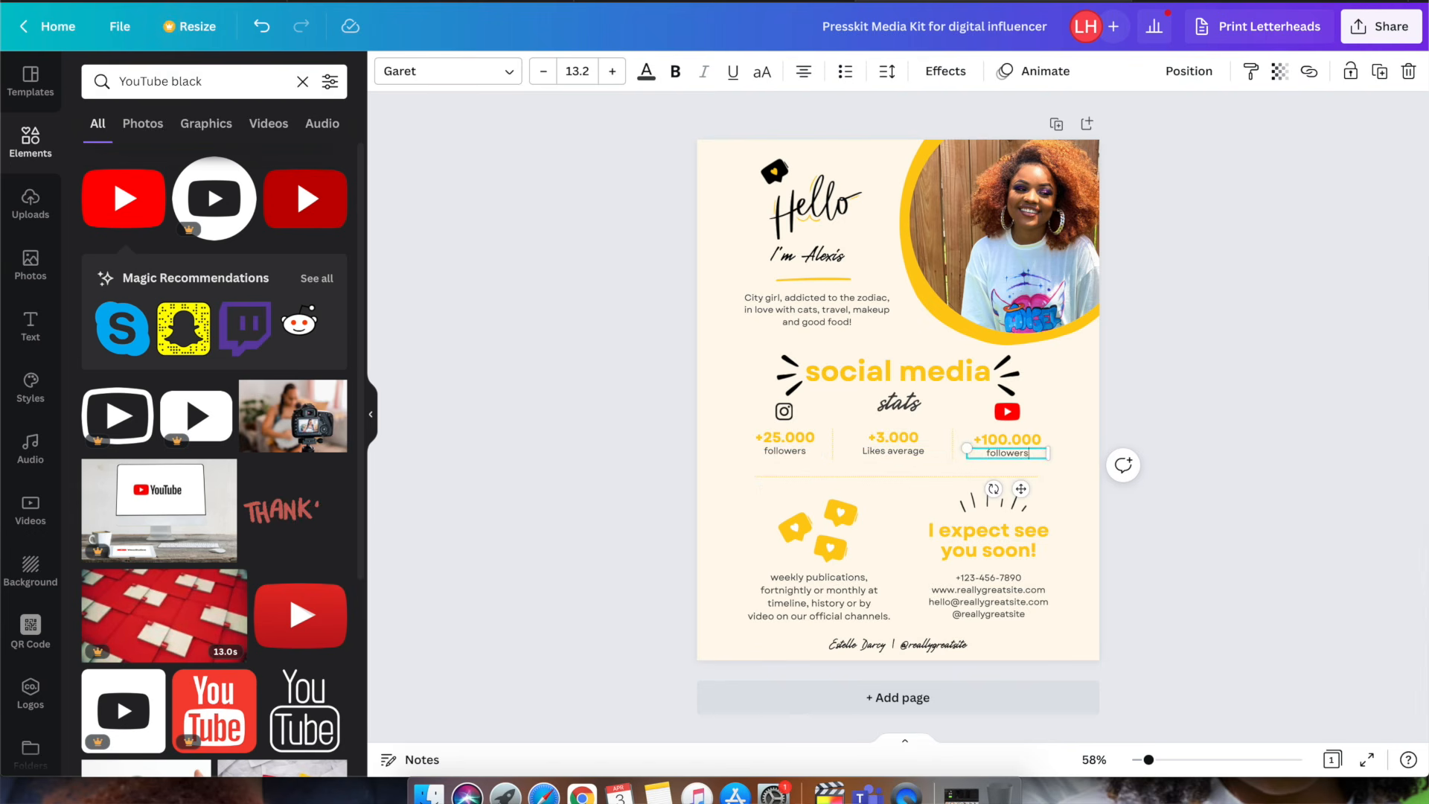
{"action": "left_click", "coordinate": [1270, 394]}
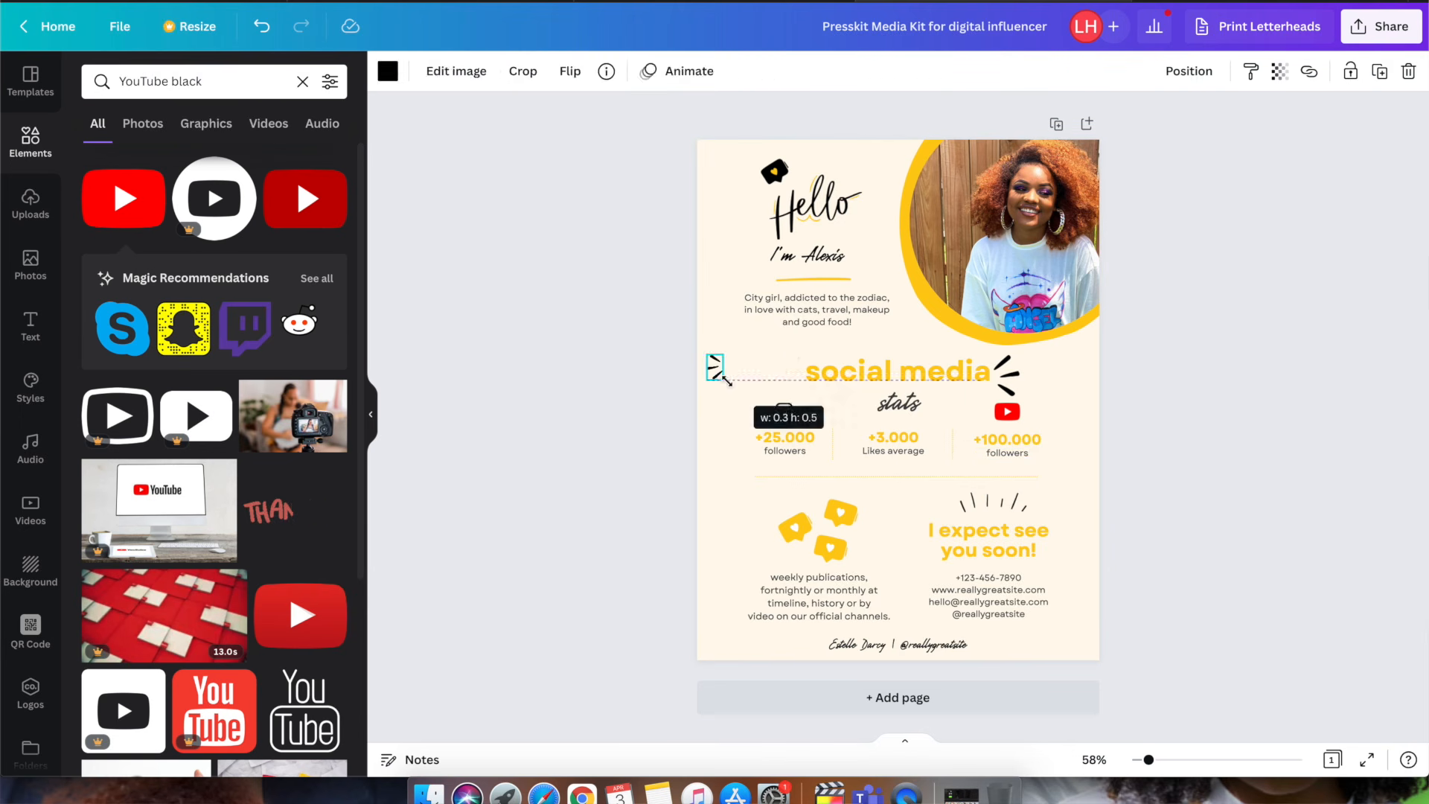
Step: Shrink the "social media" headline and its black burst marks and group them at the left side of the page
{"action": "left_click", "coordinate": [875, 369]}
{"action": "left_click_drag", "start_coordinate": [1002, 390], "coordinate": [799, 404]}
{"action": "left_click", "coordinate": [1006, 374]}
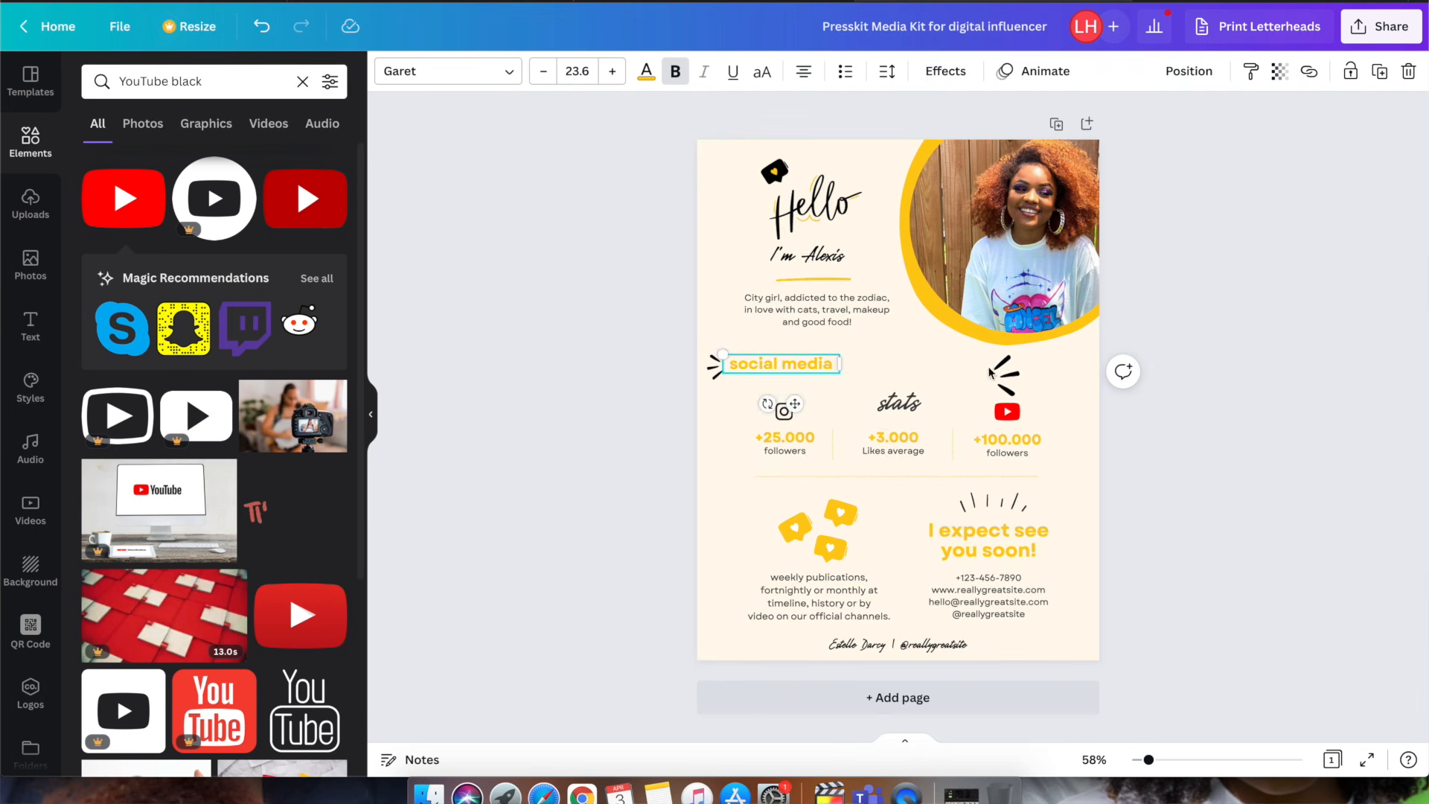
{"action": "left_click_drag", "start_coordinate": [1025, 398], "coordinate": [1010, 378]}
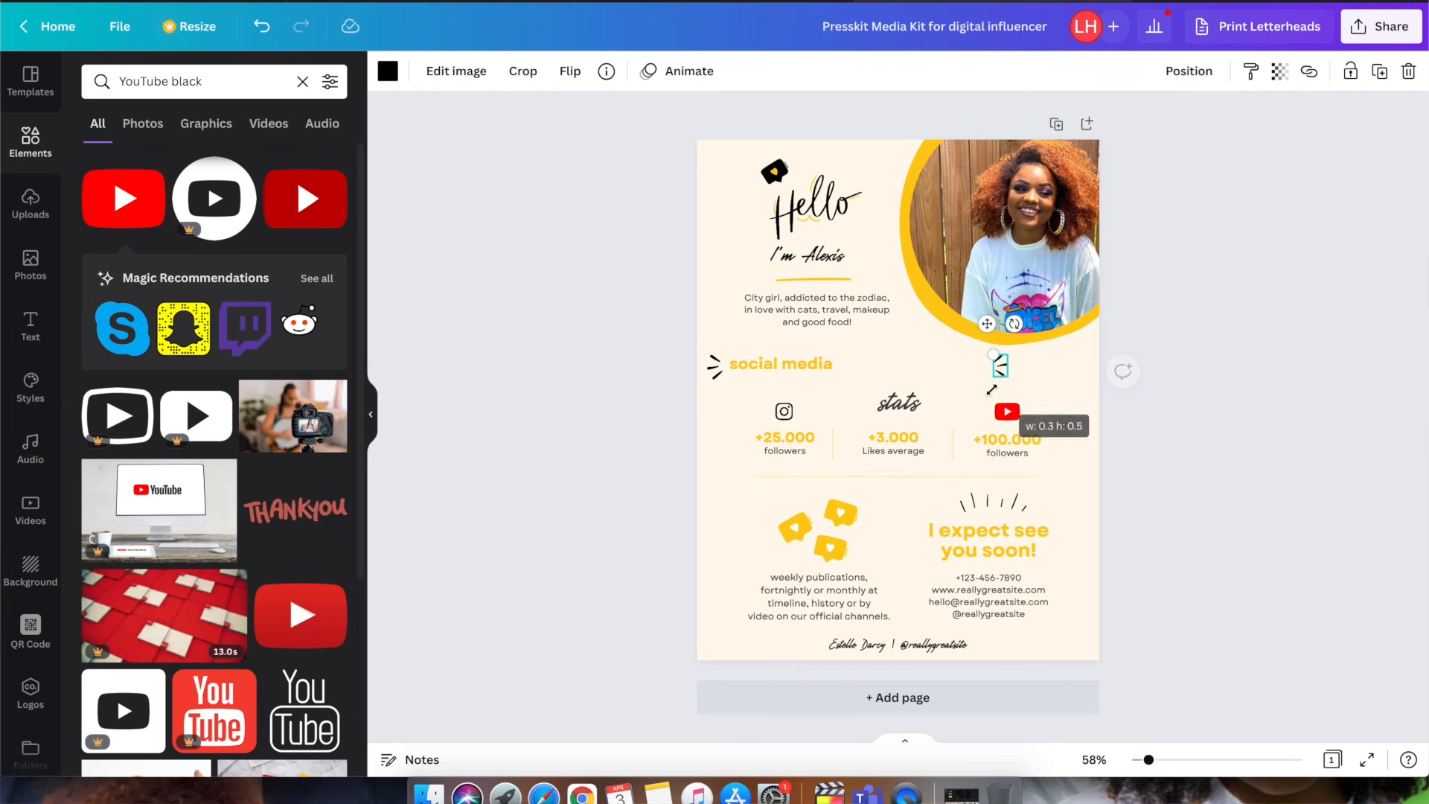
{"action": "left_click_drag", "start_coordinate": [994, 322], "coordinate": [803, 321]}
Step: Move the Instagram icon, its +25.000 figure and followers label under the social media headline, with the YouTube icon below them
{"action": "left_click", "coordinate": [784, 411]}
{"action": "mouse_move", "coordinate": [779, 453]}
{"action": "left_mouse_down"}
{"action": "mouse_move", "coordinate": [713, 437]}
{"action": "mouse_move", "coordinate": [765, 431]}
{"action": "mouse_move", "coordinate": [798, 466]}
{"action": "mouse_move", "coordinate": [788, 455]}
{"action": "left_mouse_up"}
{"action": "left_click", "coordinate": [809, 435]}
{"action": "left_click", "coordinate": [801, 452]}
{"action": "scroll", "coordinate": [789, 454], "scroll_direction": "up", "scroll_amount": 3}
{"action": "left_click", "coordinate": [1089, 403]}
{"action": "left_click_drag", "start_coordinate": [1089, 403], "coordinate": [753, 445]}
Step: Space out the +25.000 figure and its followers label so they sit one below the other under the Instagram icon
{"action": "left_click", "coordinate": [792, 373]}
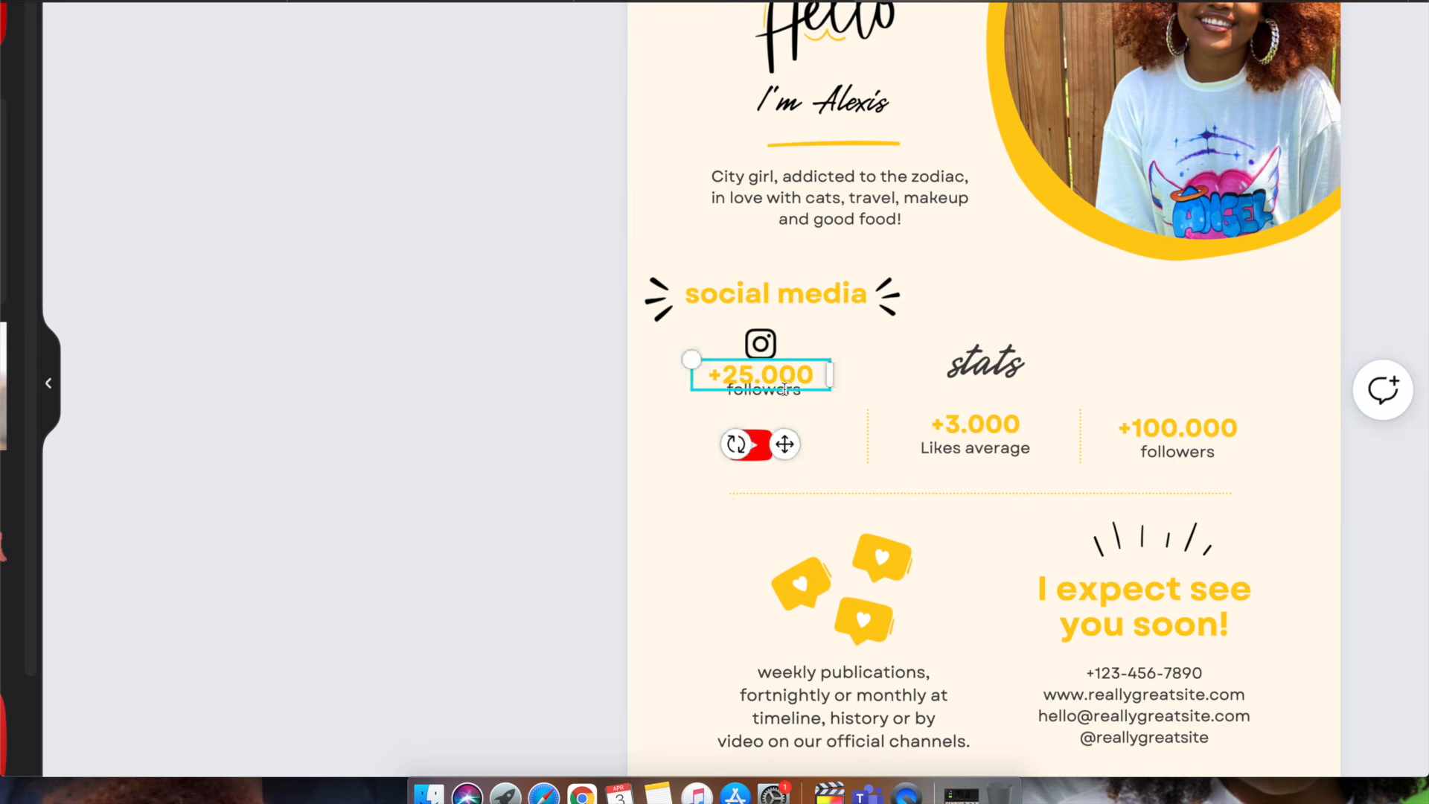
{"action": "left_click_drag", "start_coordinate": [796, 370], "coordinate": [888, 318]}
{"action": "left_click", "coordinate": [793, 392]}
{"action": "left_click_drag", "start_coordinate": [794, 393], "coordinate": [794, 402]}
{"action": "left_click_drag", "start_coordinate": [849, 332], "coordinate": [753, 386]}
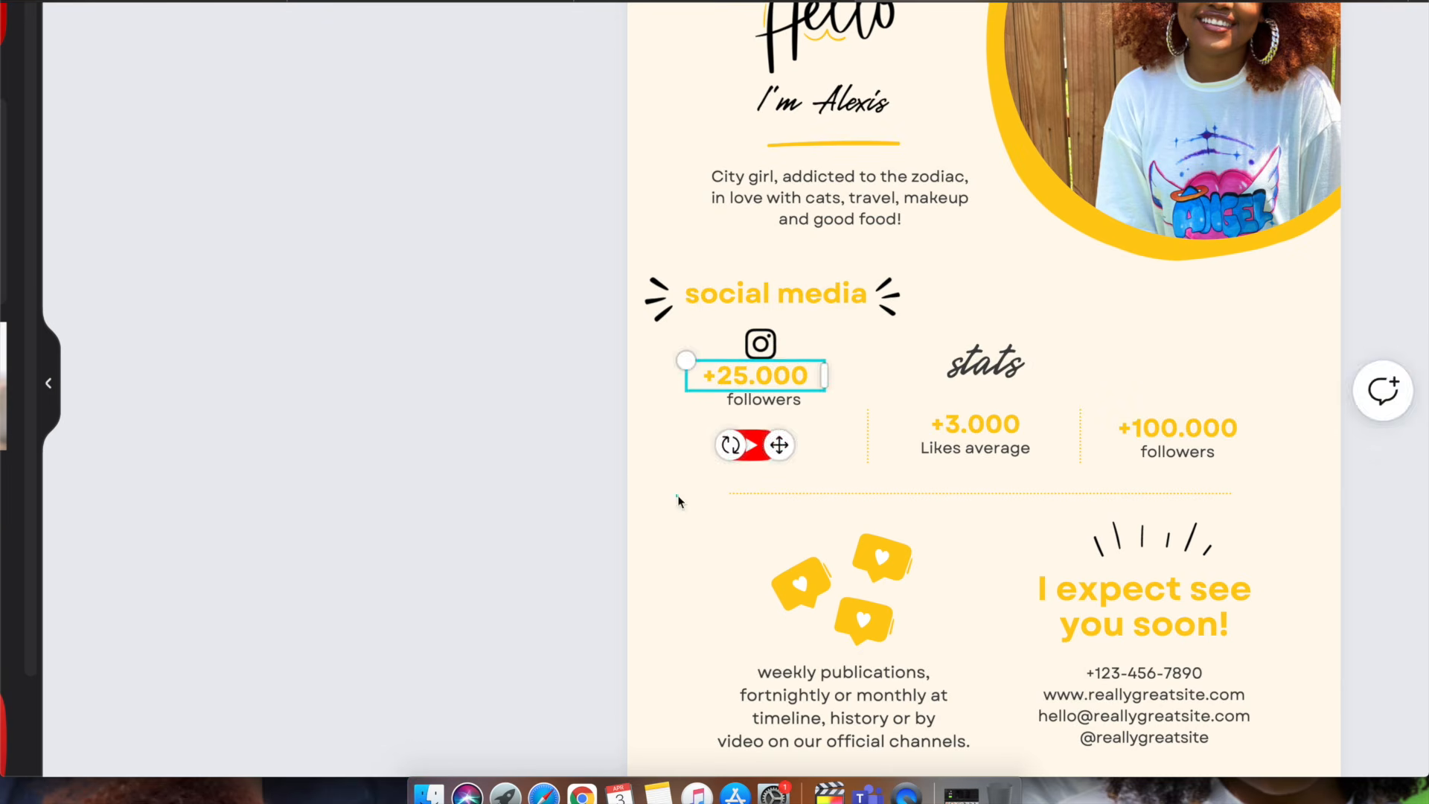
Step: Stack the +100.000 figure and its followers label under the YouTube icon, and delete the horizontal dotted divider below them
{"action": "left_click", "coordinate": [752, 445]}
{"action": "left_click_drag", "start_coordinate": [751, 445], "coordinate": [765, 437]}
{"action": "left_click", "coordinate": [1161, 422]}
{"action": "left_click_drag", "start_coordinate": [1161, 422], "coordinate": [744, 467]}
{"action": "left_click_drag", "start_coordinate": [1172, 450], "coordinate": [772, 494]}
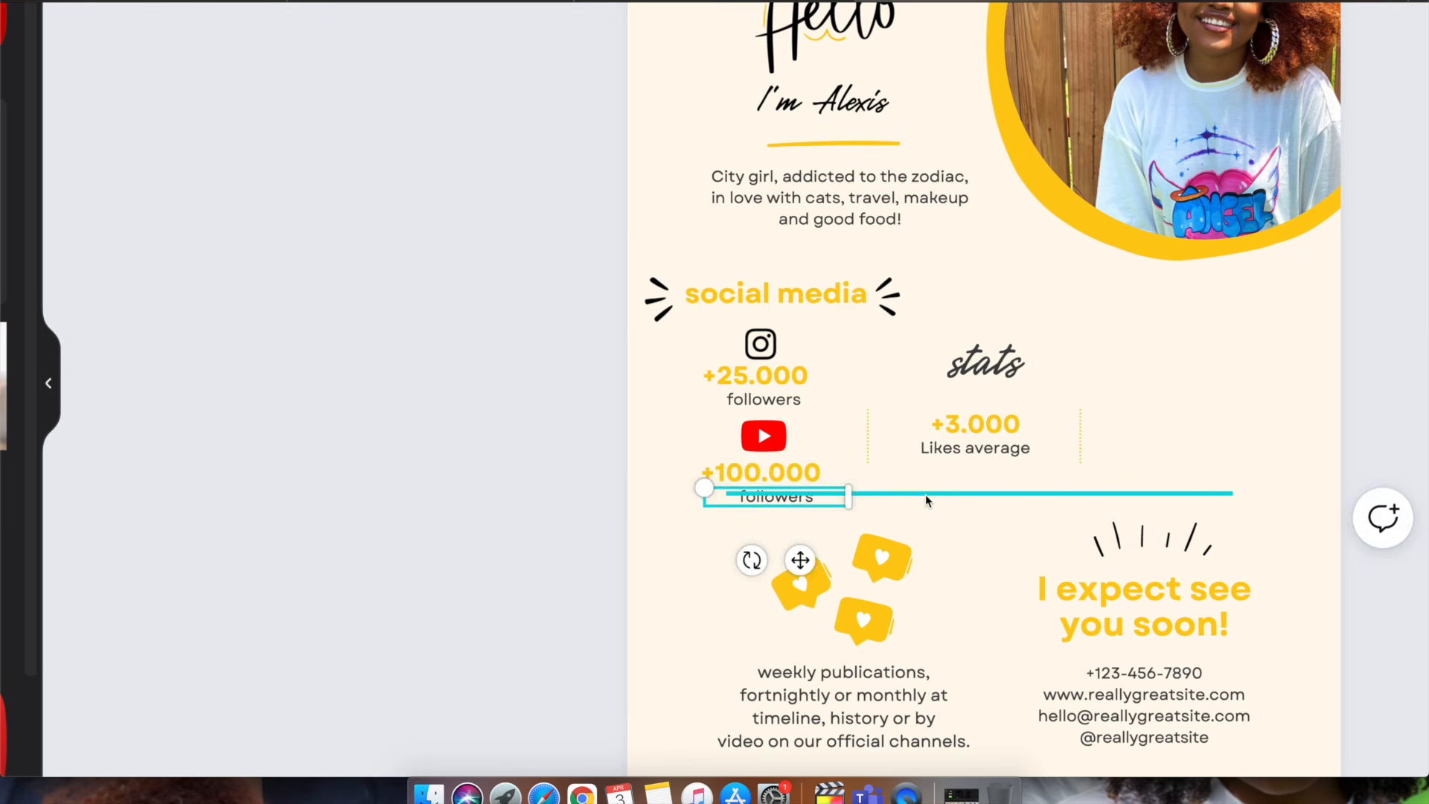
{"action": "left_click", "coordinate": [924, 496]}
{"action": "left_click", "coordinate": [921, 507]}
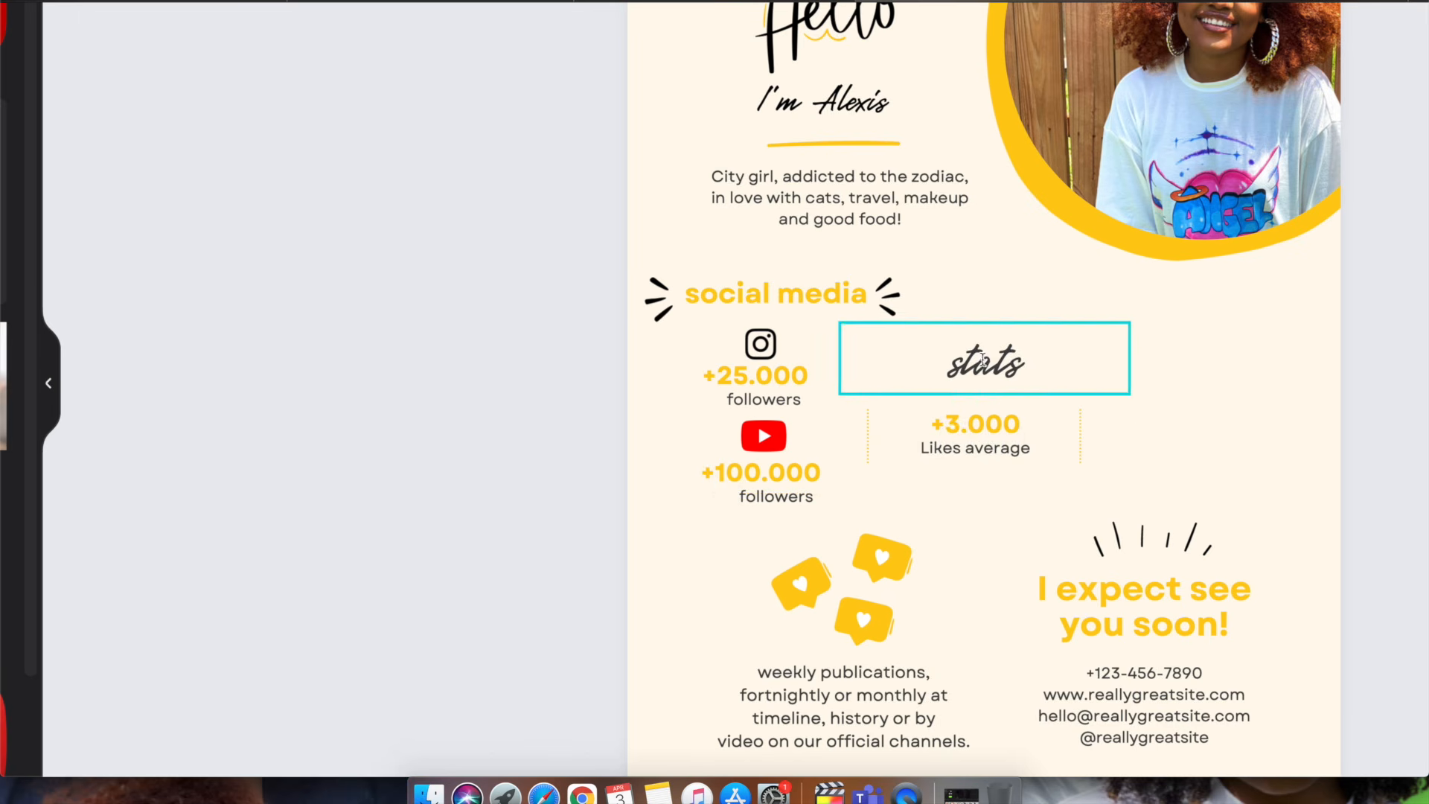
Step: Shrink the script word "stats" and place it just under the end of the social media headline
{"action": "left_click_drag", "start_coordinate": [1016, 358], "coordinate": [859, 322]}
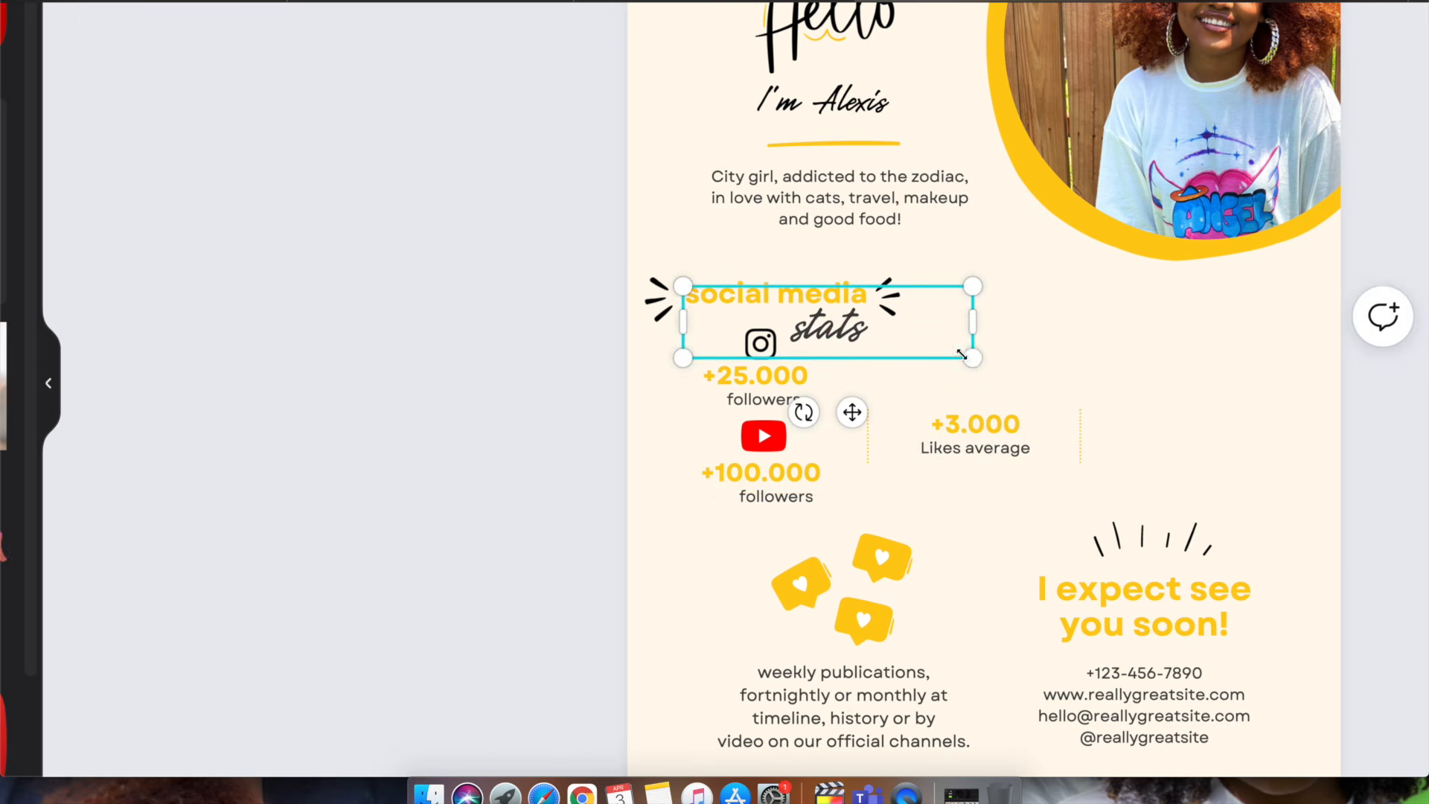
{"action": "left_click_drag", "start_coordinate": [965, 356], "coordinate": [916, 341]}
{"action": "left_click_drag", "start_coordinate": [823, 396], "coordinate": [863, 404]}
{"action": "left_click", "coordinate": [1217, 345]}
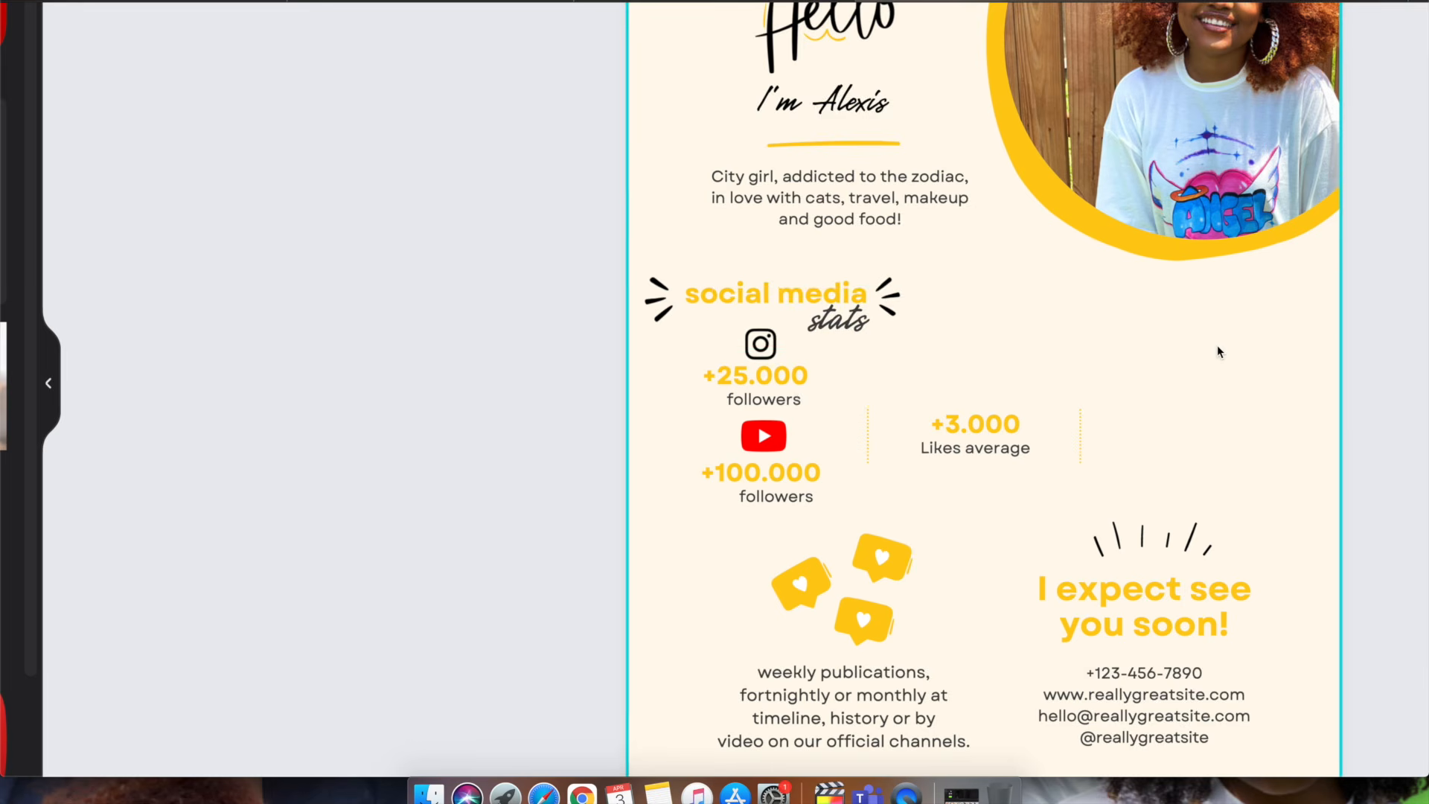
Step: Delete the +3.000 likes average statistic together with the vertical dotted divider to its right
{"action": "scroll", "coordinate": [1217, 345], "scroll_direction": "down", "scroll_amount": 1}
{"action": "scroll", "coordinate": [1217, 345], "scroll_direction": "down", "scroll_amount": 3}
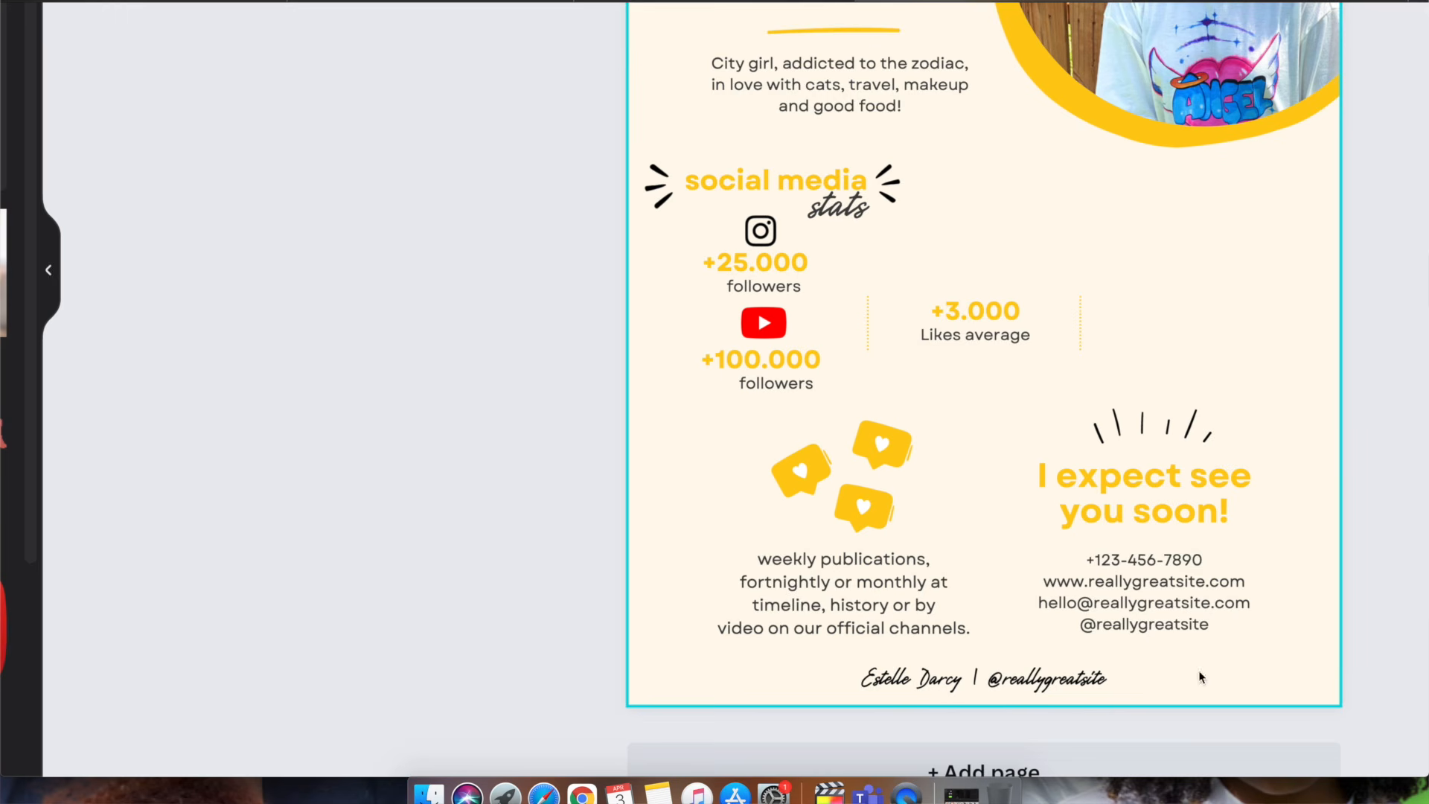
{"action": "left_click_drag", "start_coordinate": [898, 273], "coordinate": [1140, 342]}
{"action": "key", "text": "Delete"}
Step: Move the three yellow heart bubbles to the left, beneath the YouTube follower stats
{"action": "left_click", "coordinate": [797, 471]}
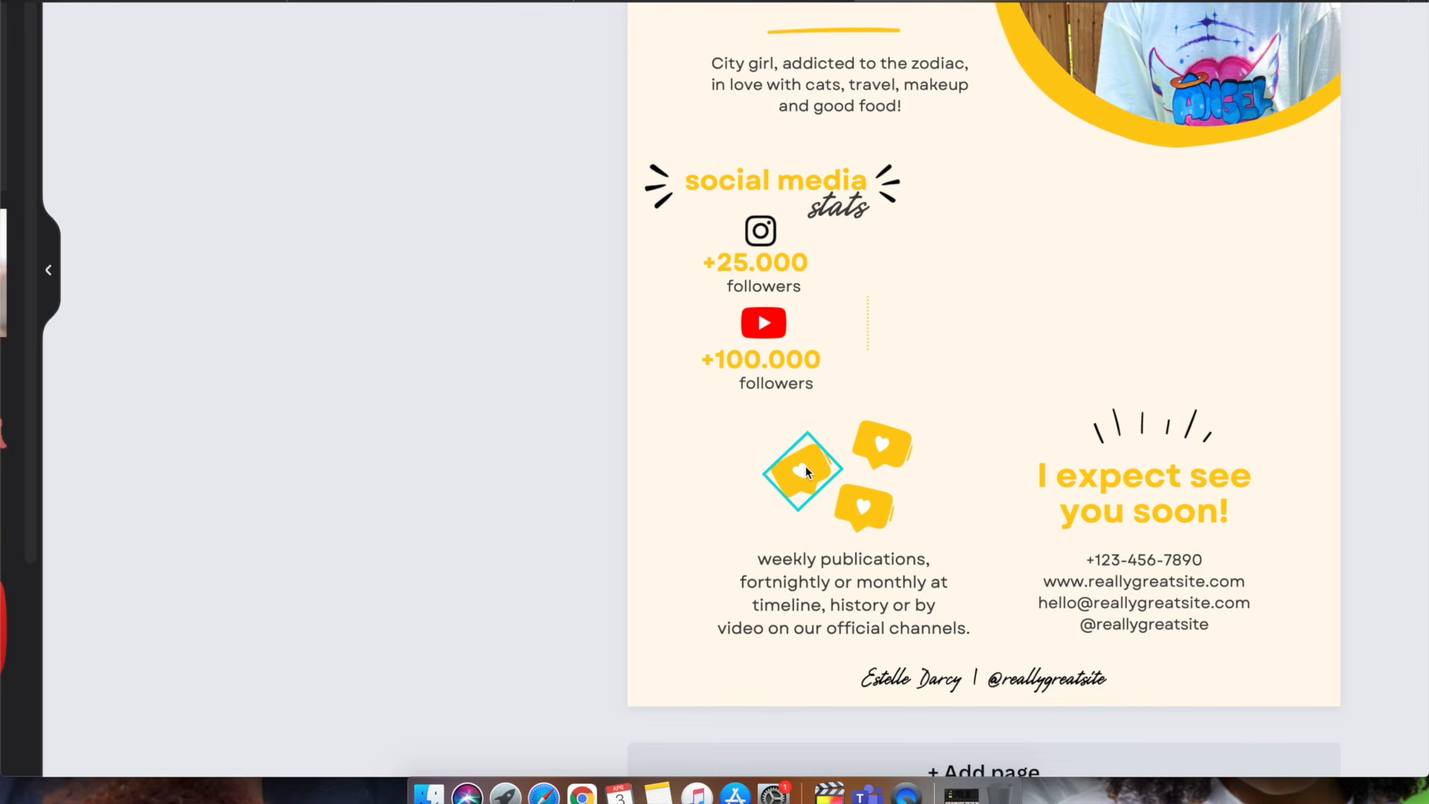
{"action": "left_click_drag", "start_coordinate": [800, 469], "coordinate": [668, 442]}
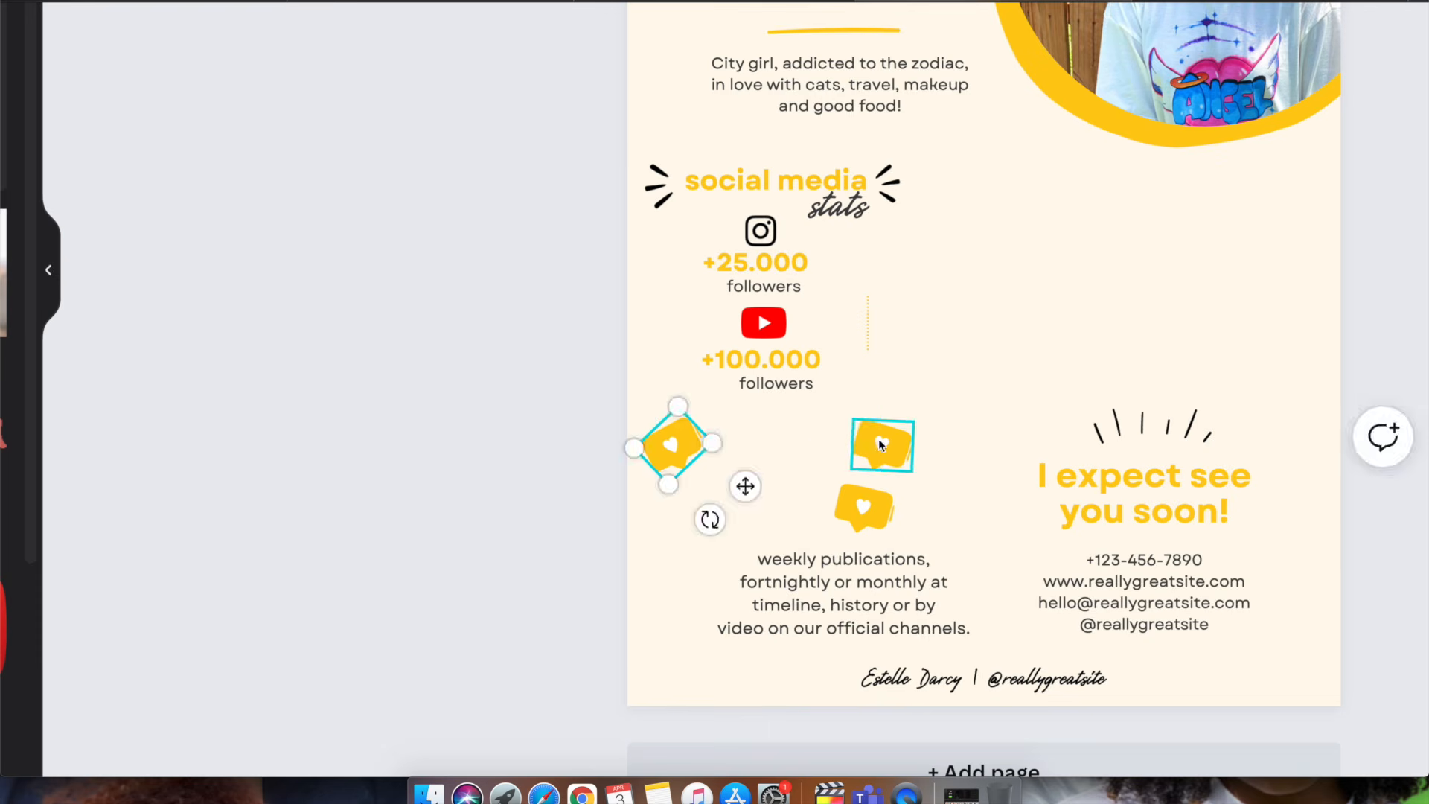
{"action": "left_click_drag", "start_coordinate": [882, 445], "coordinate": [775, 430]}
{"action": "left_click_drag", "start_coordinate": [864, 508], "coordinate": [752, 506]}
Step: Shrink the "weekly publications" paragraph and fit it under the yellow heart bubbles
{"action": "left_click", "coordinate": [767, 588]}
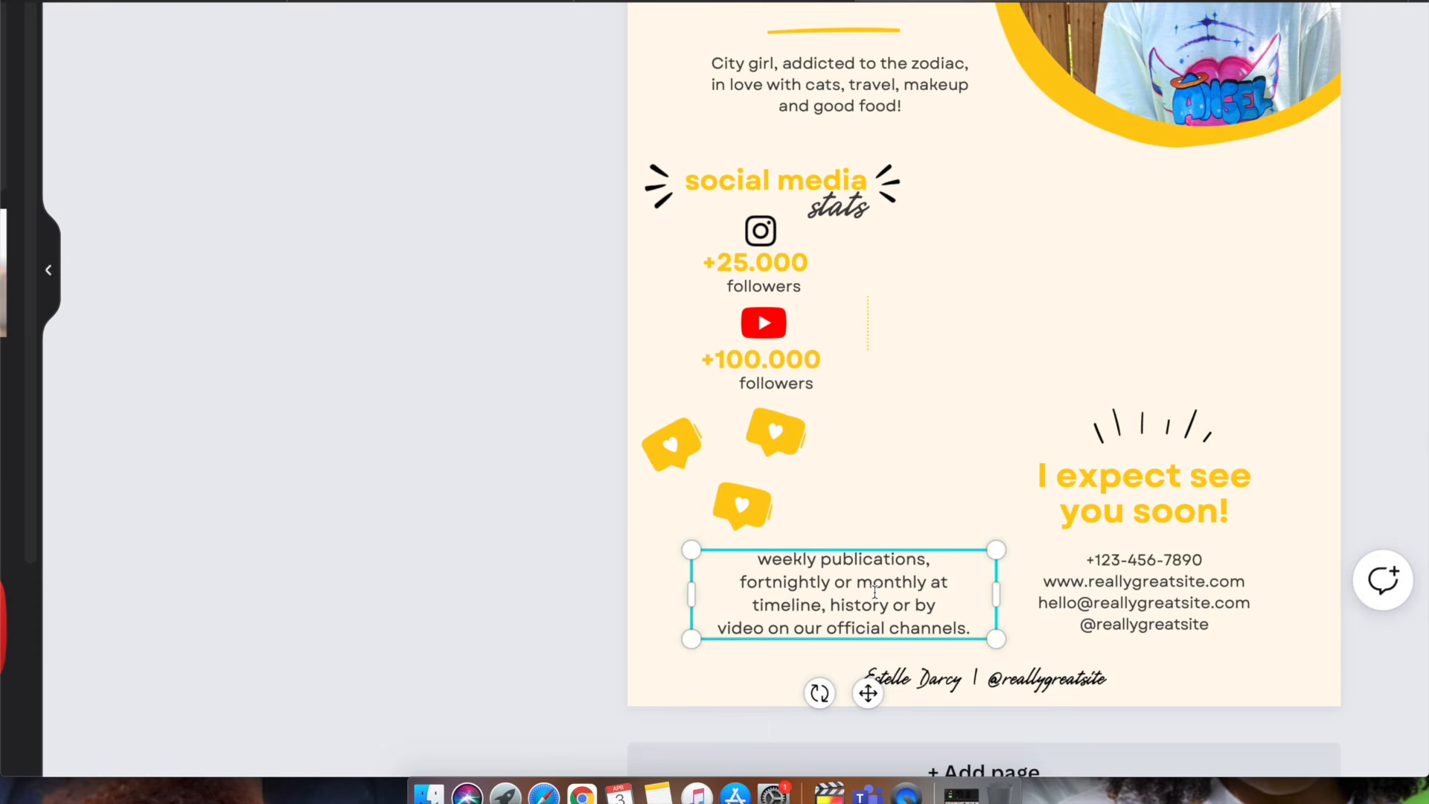
{"action": "left_click_drag", "start_coordinate": [954, 637], "coordinate": [834, 617]}
{"action": "left_click", "coordinate": [944, 449]}
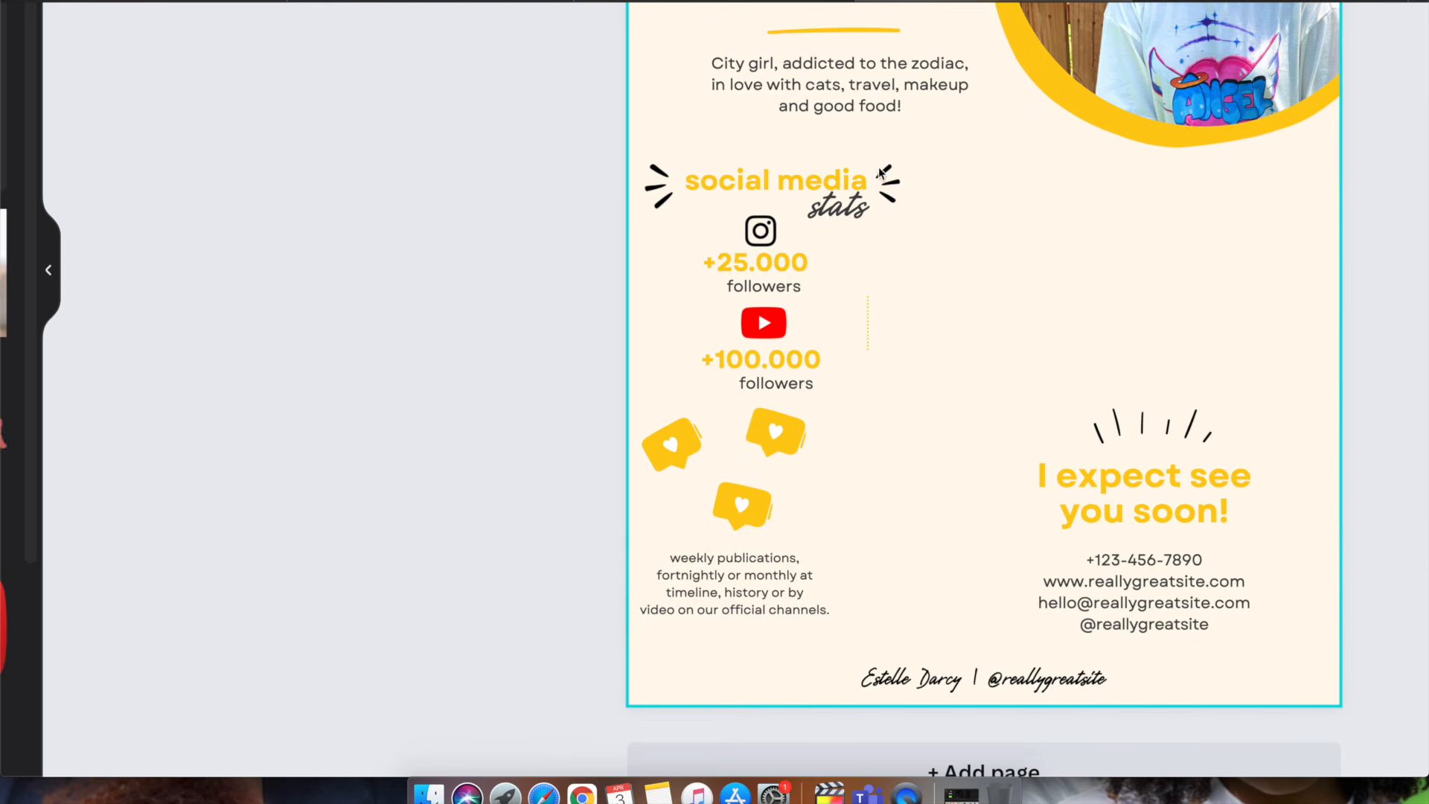
Step: Duplicate the "social media" headline and move the copy to the empty area on the right half of the page
{"action": "left_click", "coordinate": [838, 205]}
{"action": "left_click", "coordinate": [676, 144]}
{"action": "left_click", "coordinate": [693, 177]}
{"action": "key", "text": "super+d"}
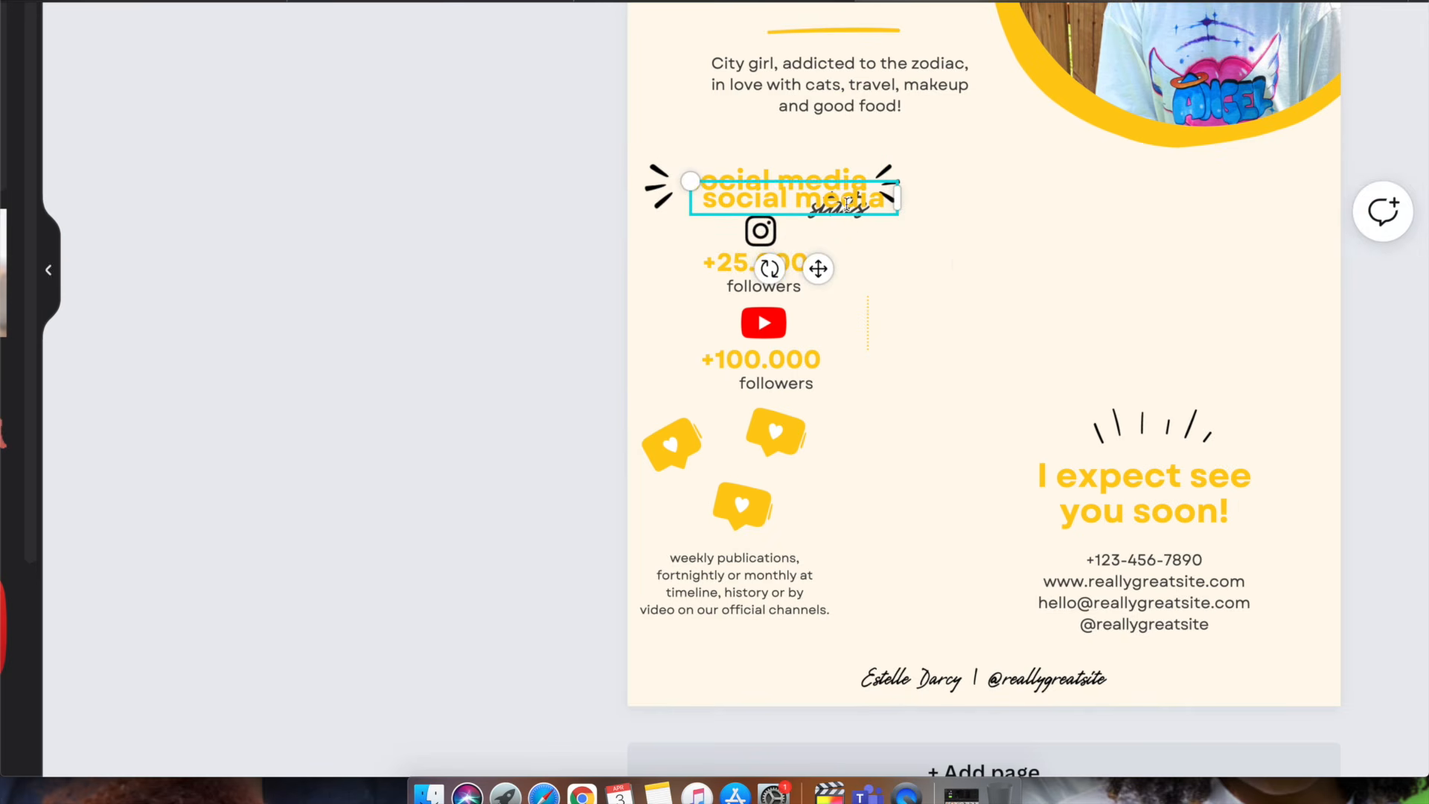
{"action": "left_click", "coordinate": [941, 255]}
{"action": "left_click_drag", "start_coordinate": [859, 198], "coordinate": [1128, 244]}
Step: Change the copied headline's text to "Pricing:" and place it beneath the portrait, level with the social media headline
{"action": "double_click", "coordinate": [1117, 244]}
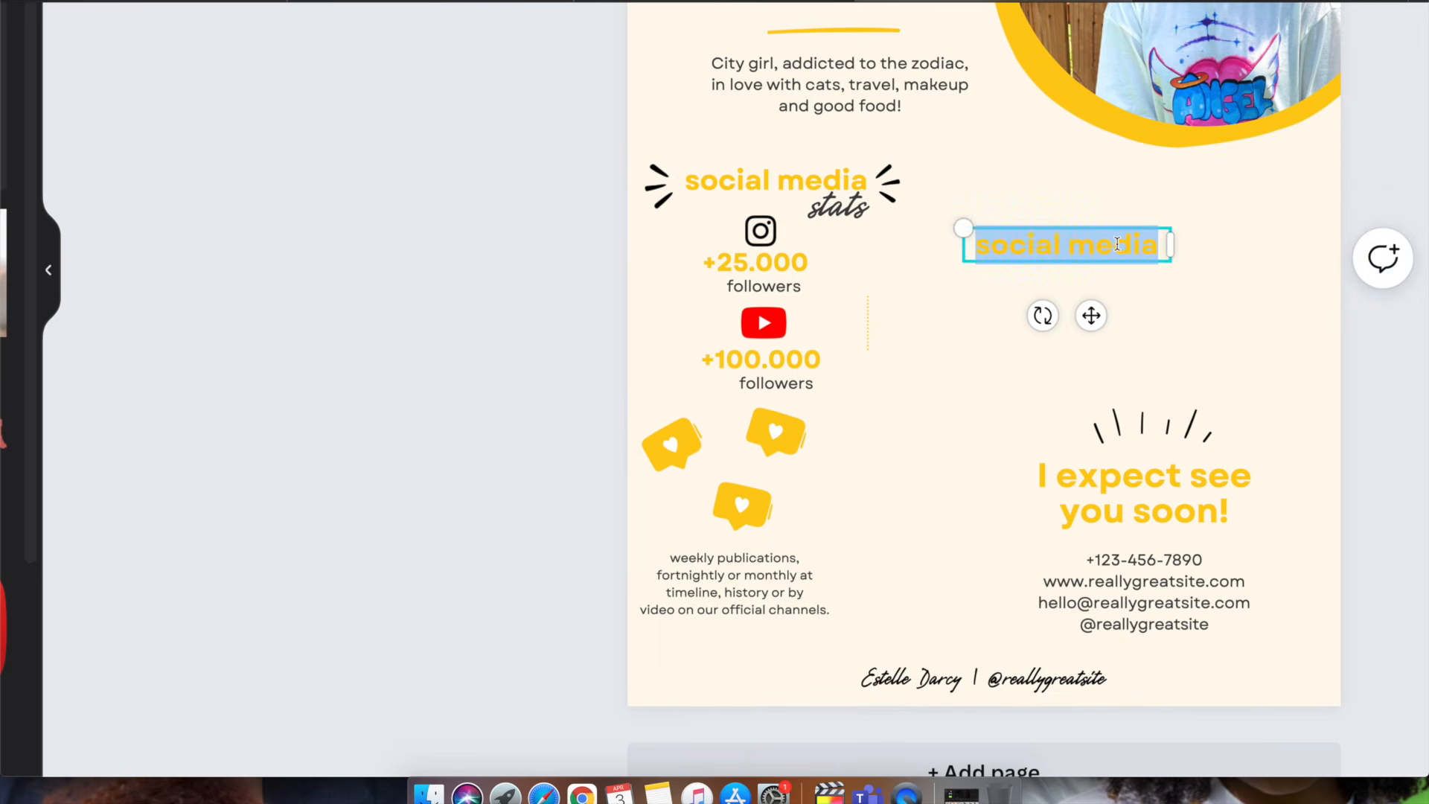
{"action": "type", "text": "br"}
{"action": "key", "text": "BackSpace"}
{"action": "key", "text": "BackSpace"}
{"action": "type", "text": "Pricing:"}
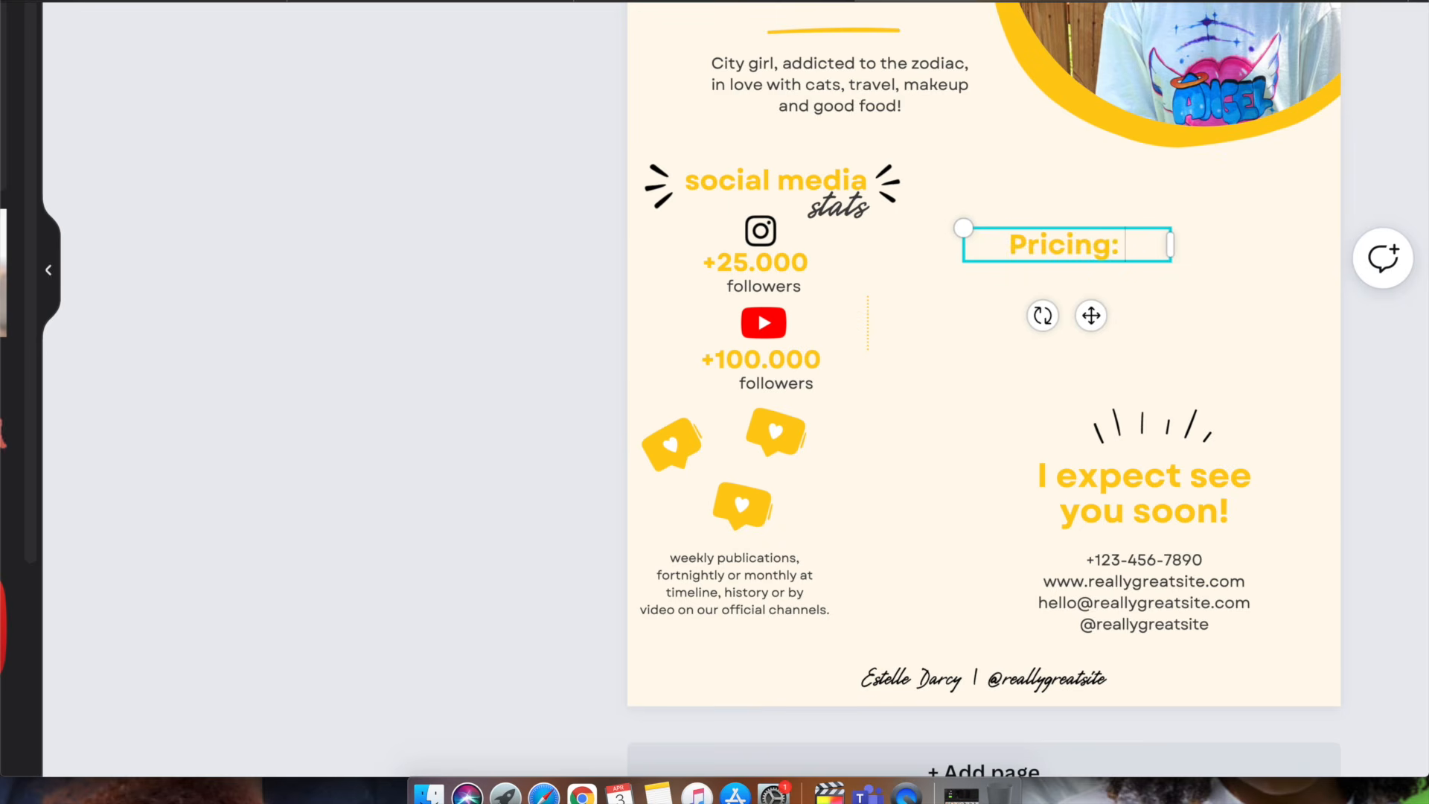
{"action": "left_click_drag", "start_coordinate": [1091, 315], "coordinate": [1168, 255]}
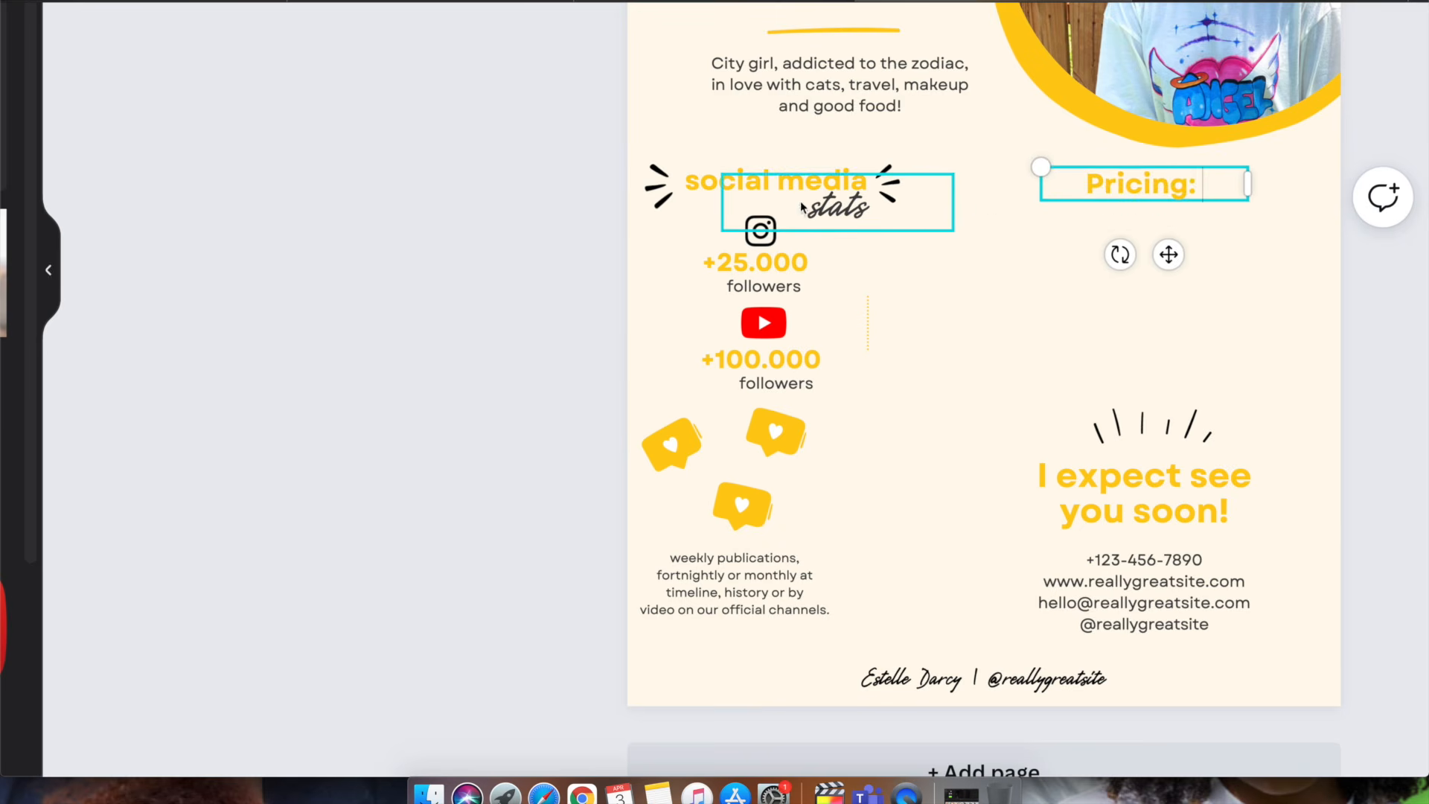
Step: Place a copy of the social media headline's right burst mark after the pricing heading and remove the heading's colon
{"action": "left_click", "coordinate": [890, 172]}
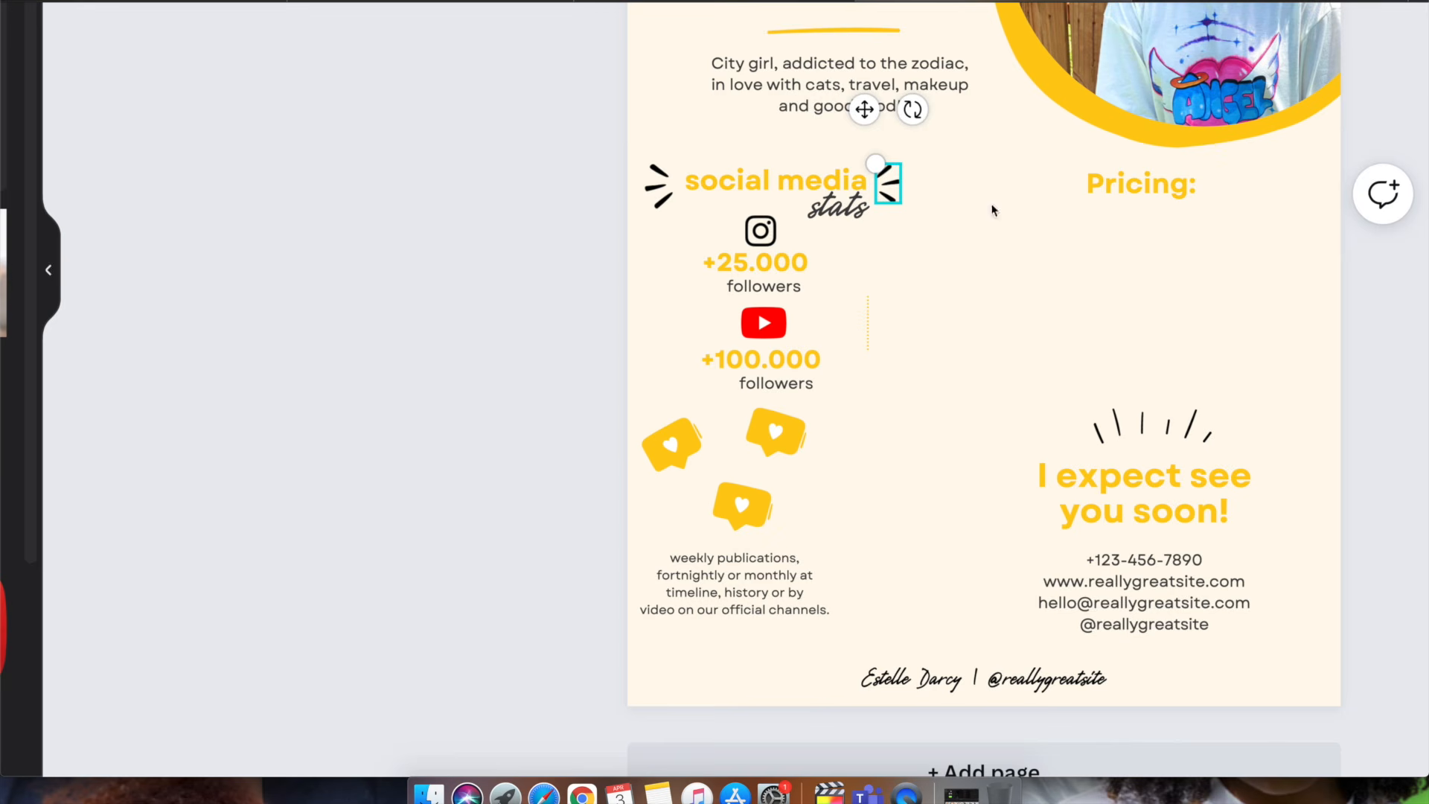
{"action": "key", "text": "super+d"}
{"action": "left_click_drag", "start_coordinate": [915, 199], "coordinate": [1221, 186]}
{"action": "left_click", "coordinate": [1195, 186]}
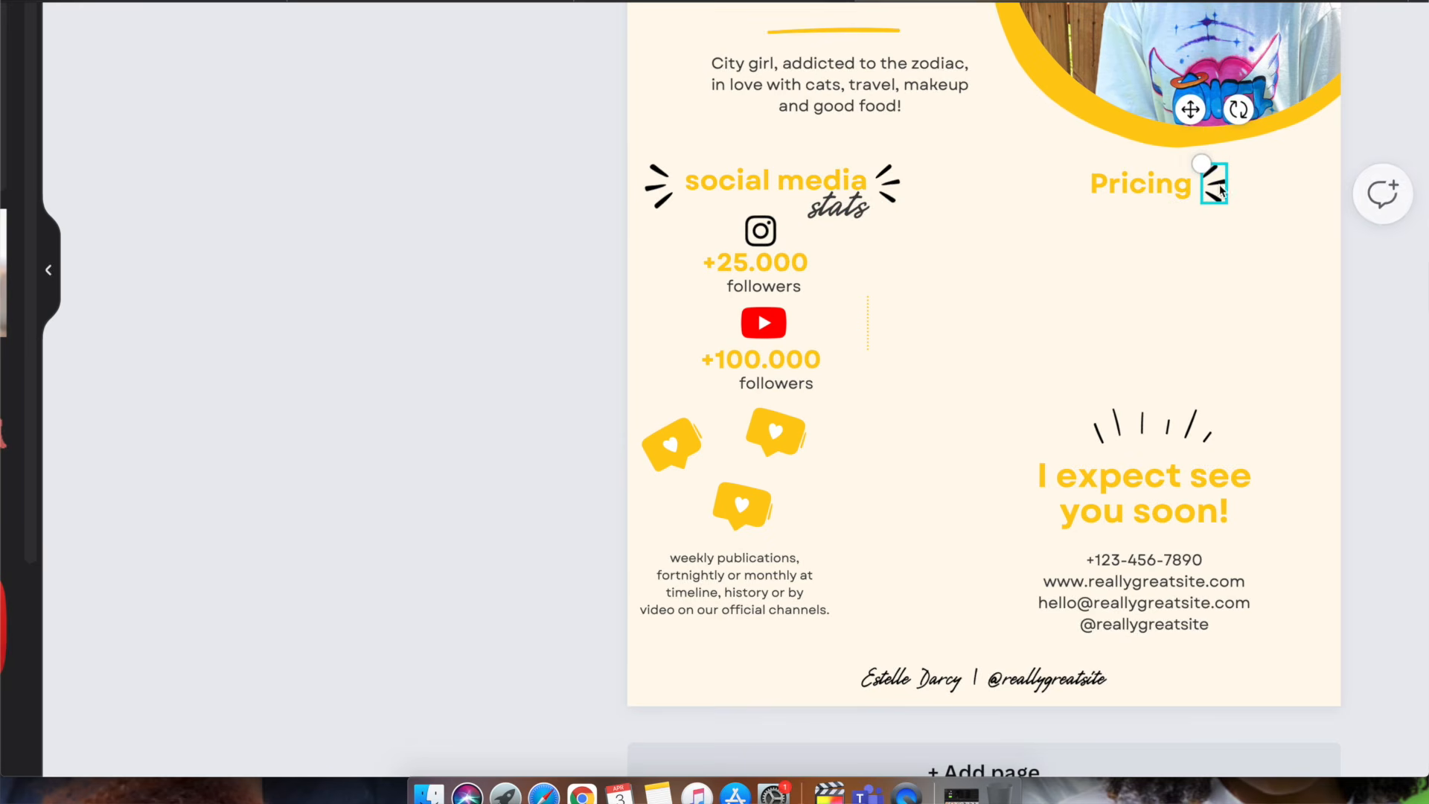
Step: Duplicate the social media headline's left burst mark and place the copy before the Pricing heading
{"action": "left_click", "coordinate": [659, 190]}
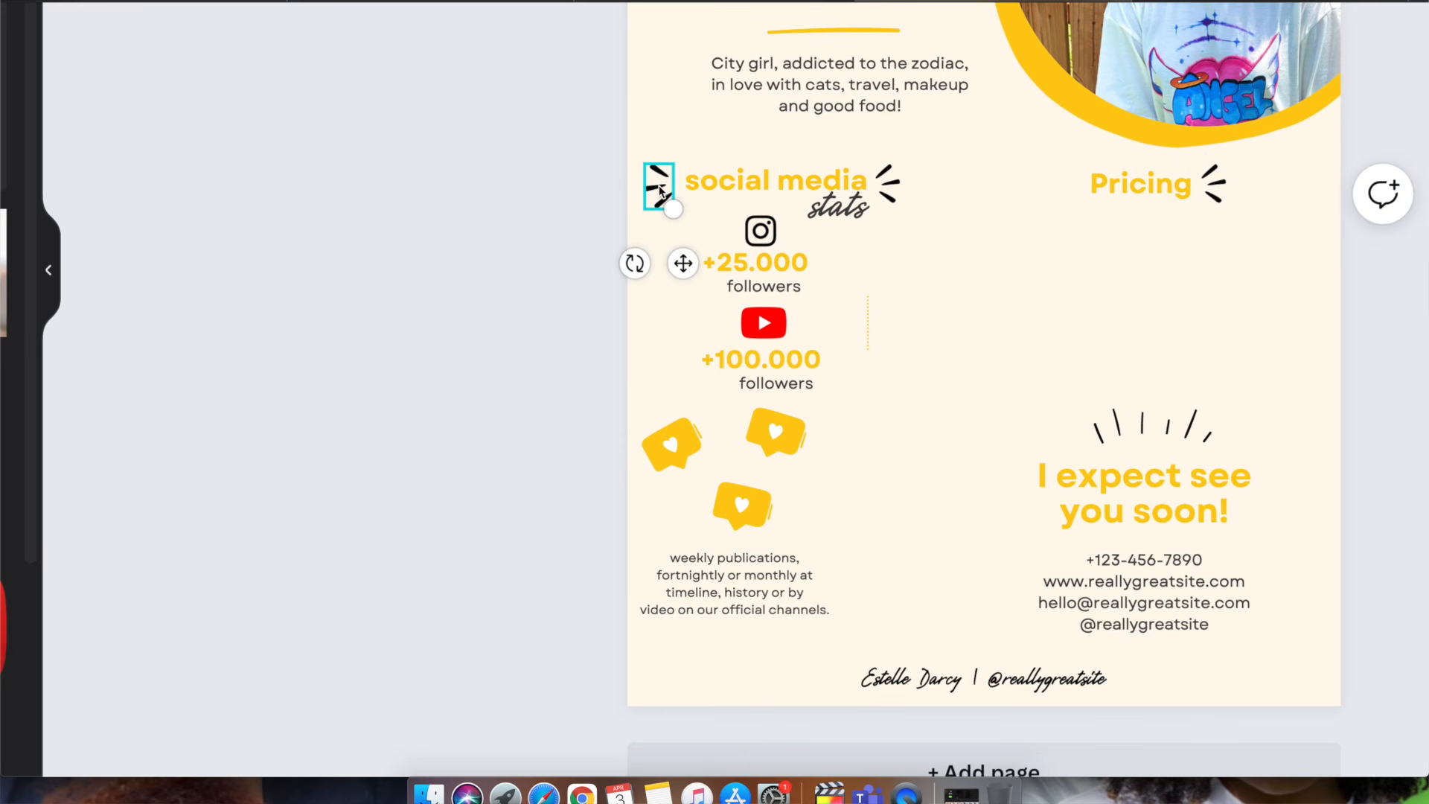
{"action": "key", "text": "super+d"}
{"action": "left_click_drag", "start_coordinate": [702, 282], "coordinate": [1093, 267]}
{"action": "left_click", "coordinate": [1286, 296]}
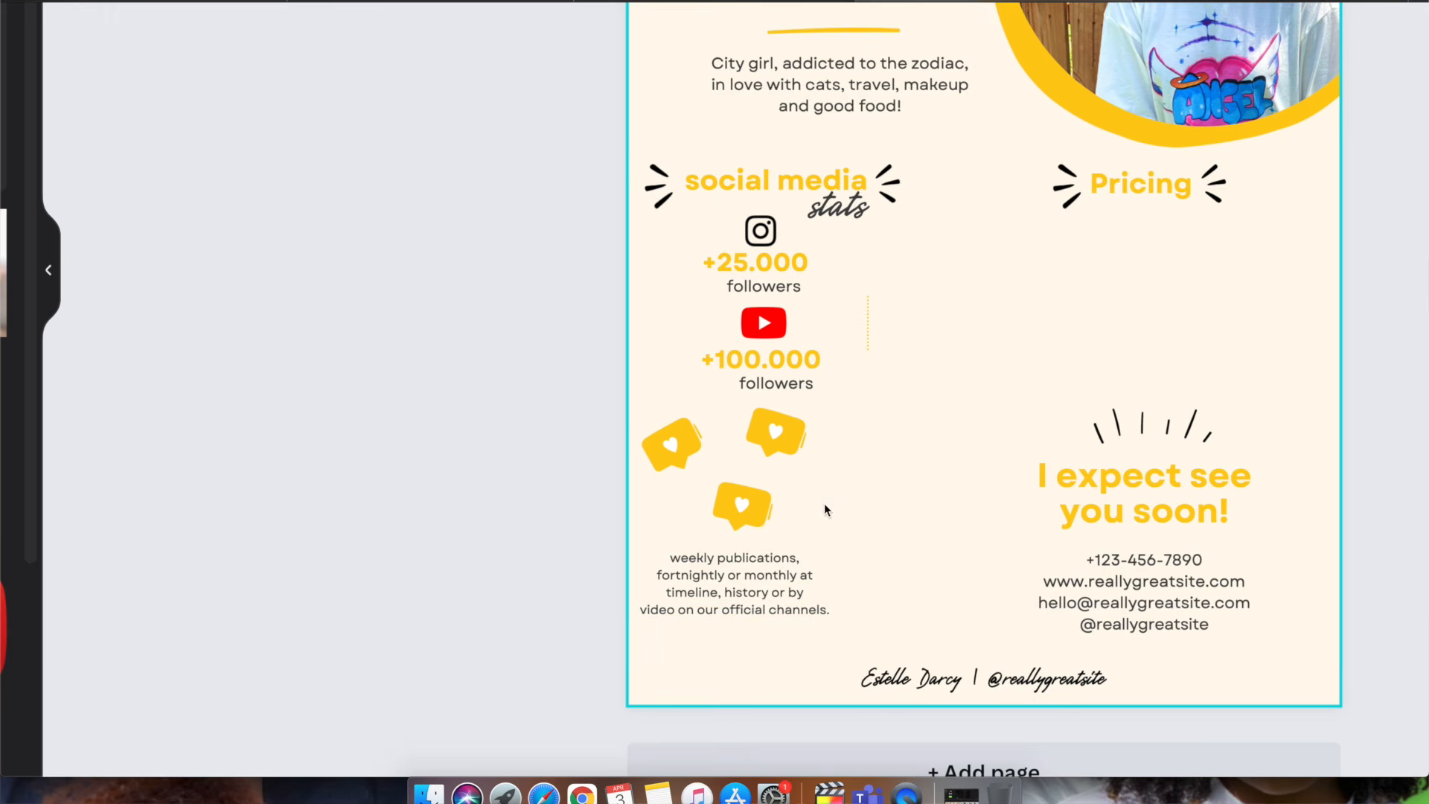
Step: Shift the upper-right yellow heart bubble slightly further right
{"action": "left_click_drag", "start_coordinate": [792, 431], "coordinate": [811, 431]}
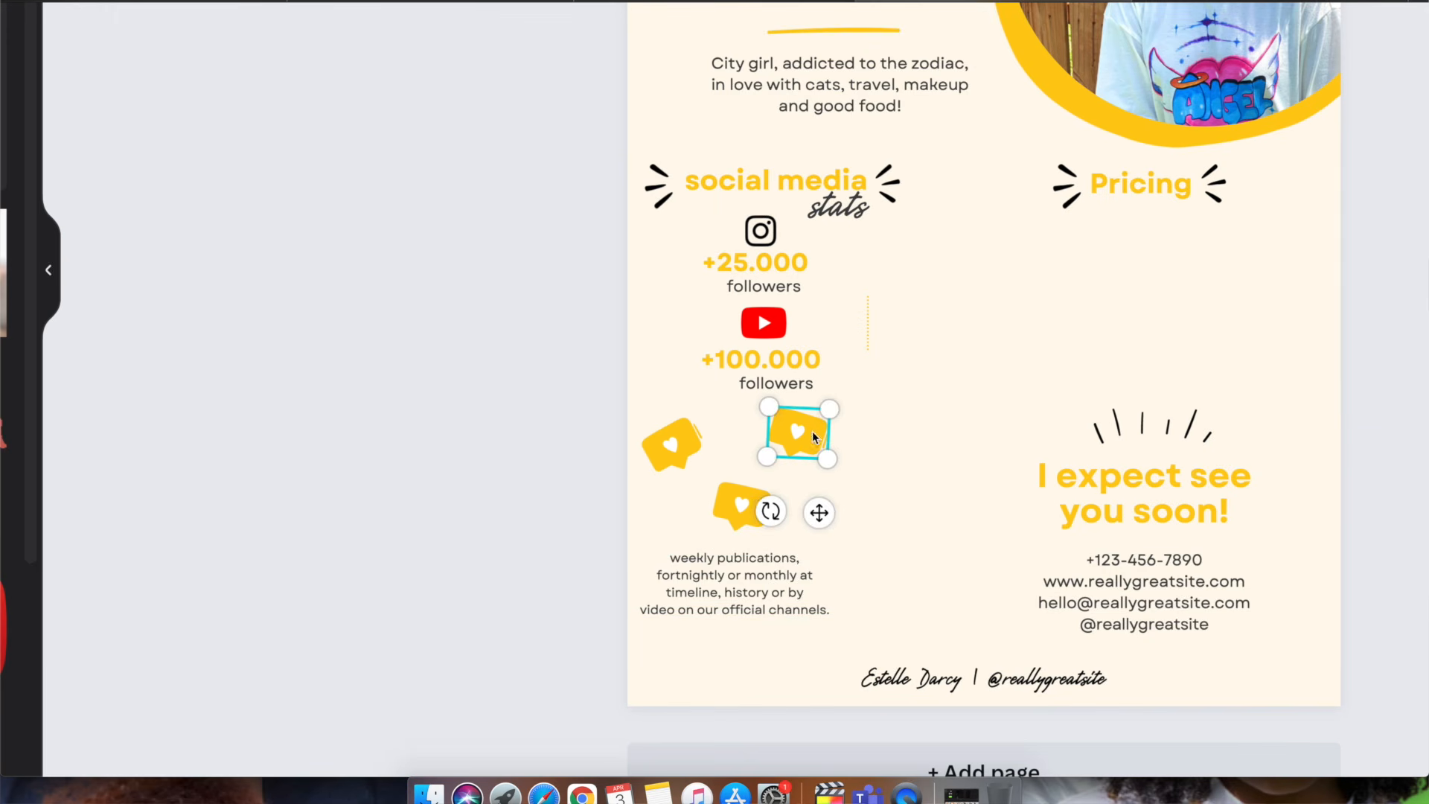
{"action": "left_click", "coordinate": [1207, 270]}
Step: Add a subheading text box beneath the Pricing heading and select its placeholder text for replacement
{"action": "scroll", "coordinate": [1208, 270], "scroll_direction": "up", "scroll_amount": 5}
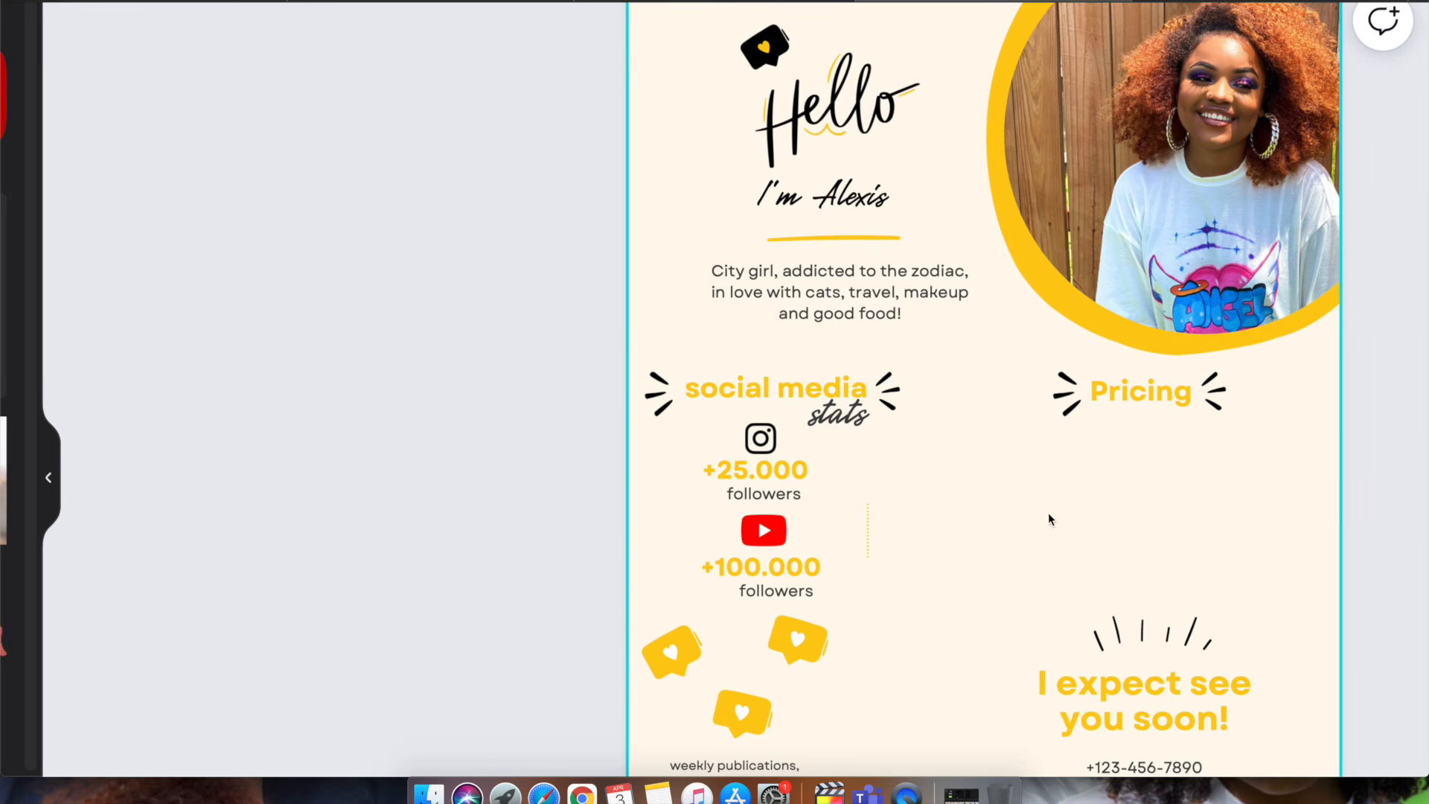
{"action": "scroll", "coordinate": [943, 613], "scroll_direction": "down", "scroll_amount": 3}
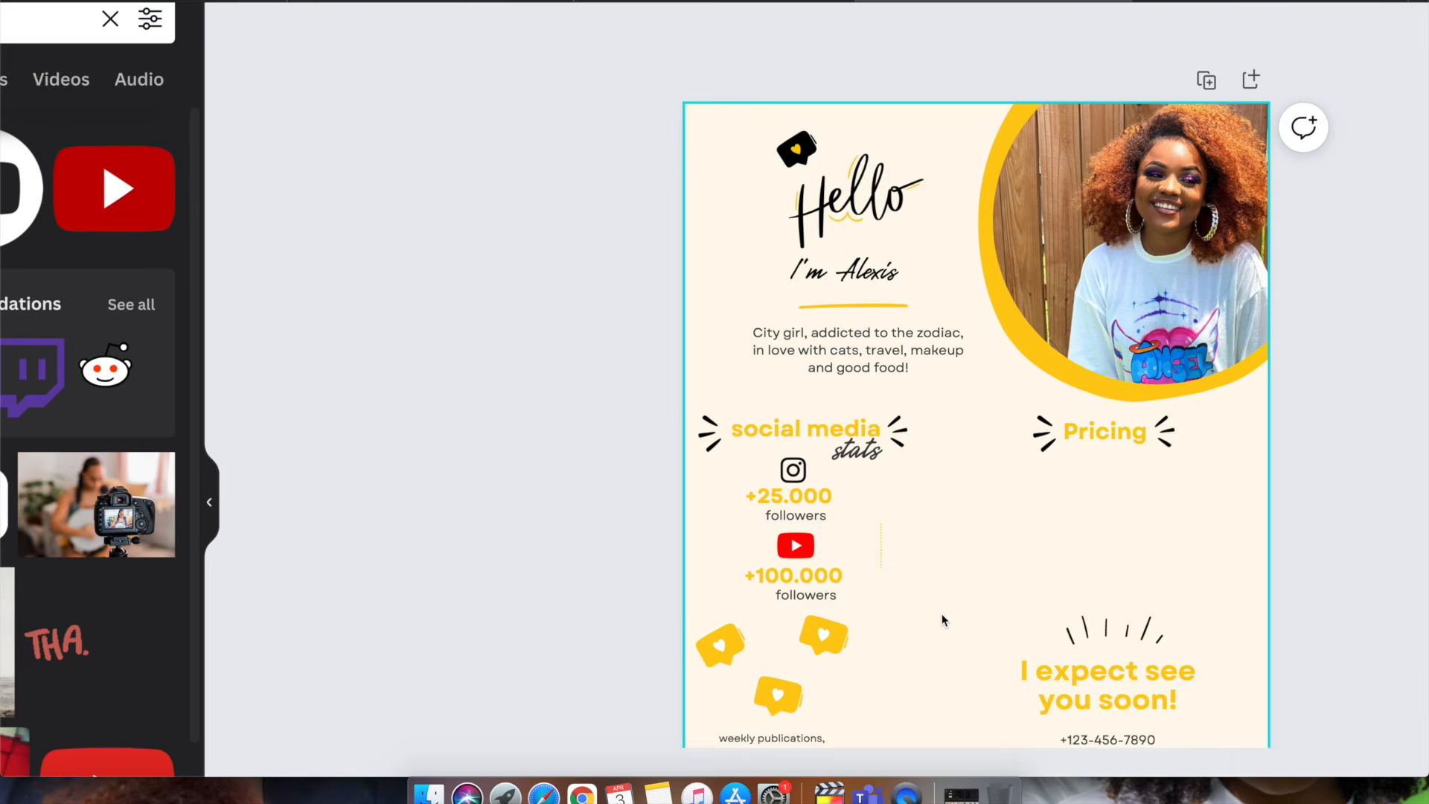
{"action": "scroll", "coordinate": [510, 257], "scroll_direction": "down", "scroll_amount": 1}
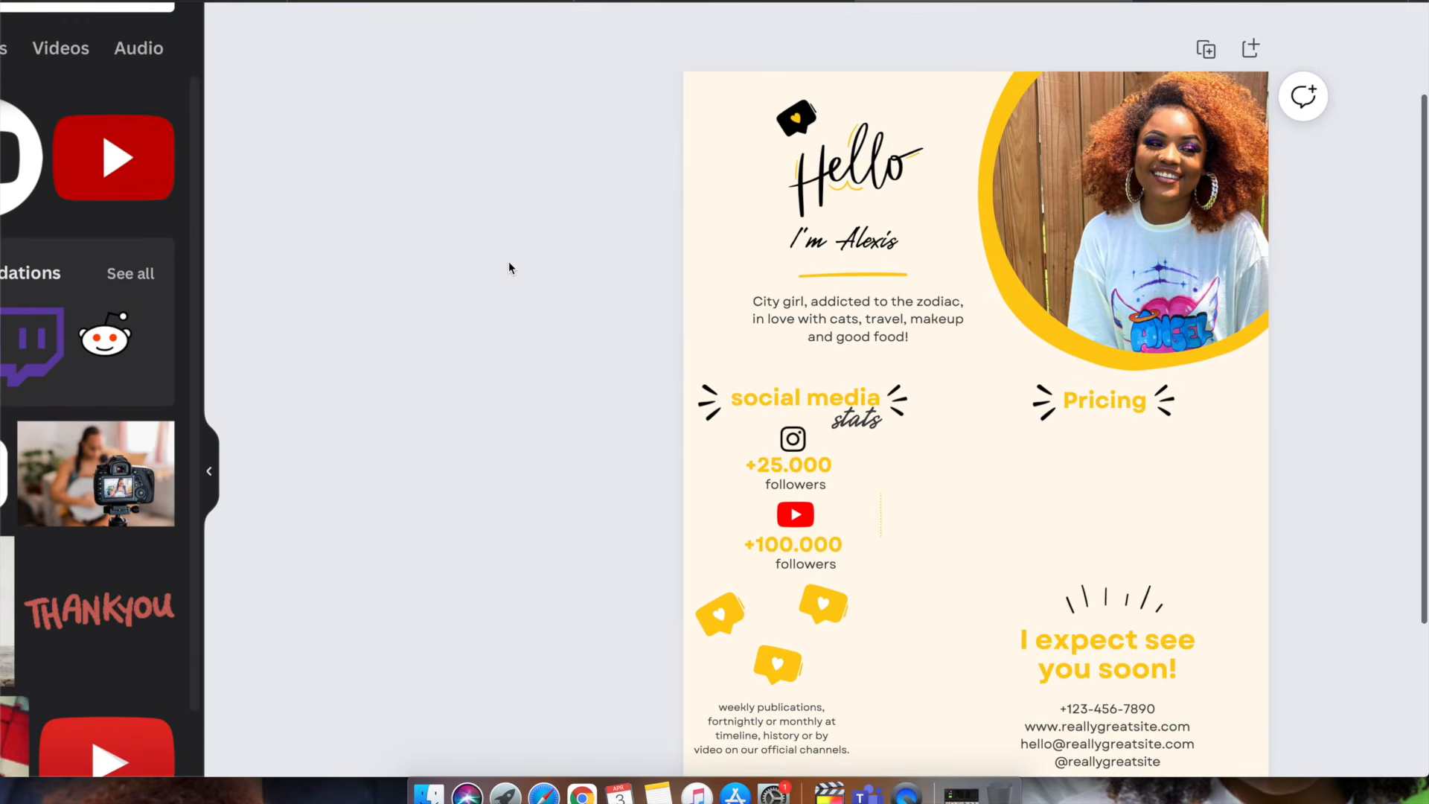
{"action": "scroll", "coordinate": [509, 262], "scroll_direction": "down", "scroll_amount": 3}
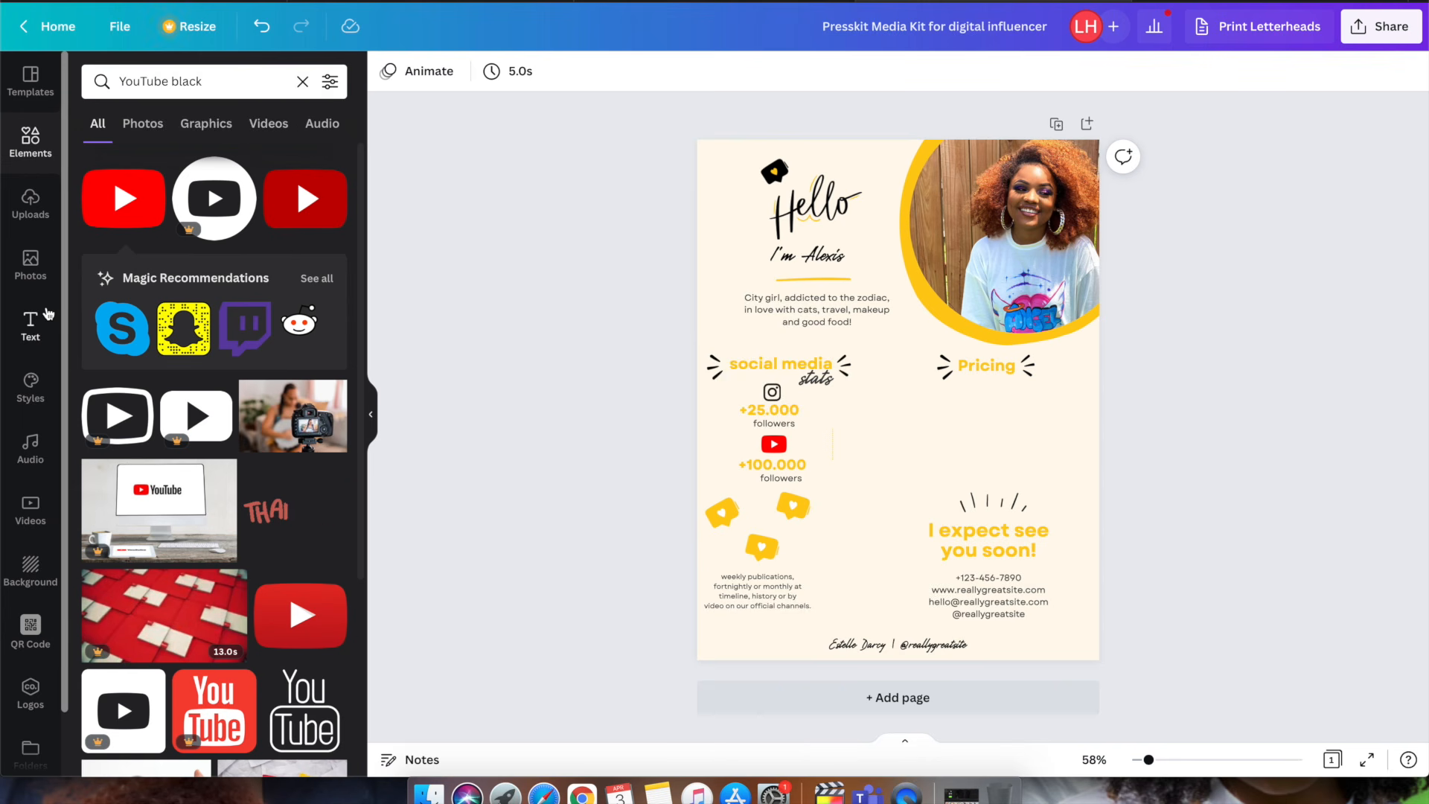
{"action": "left_click", "coordinate": [45, 316]}
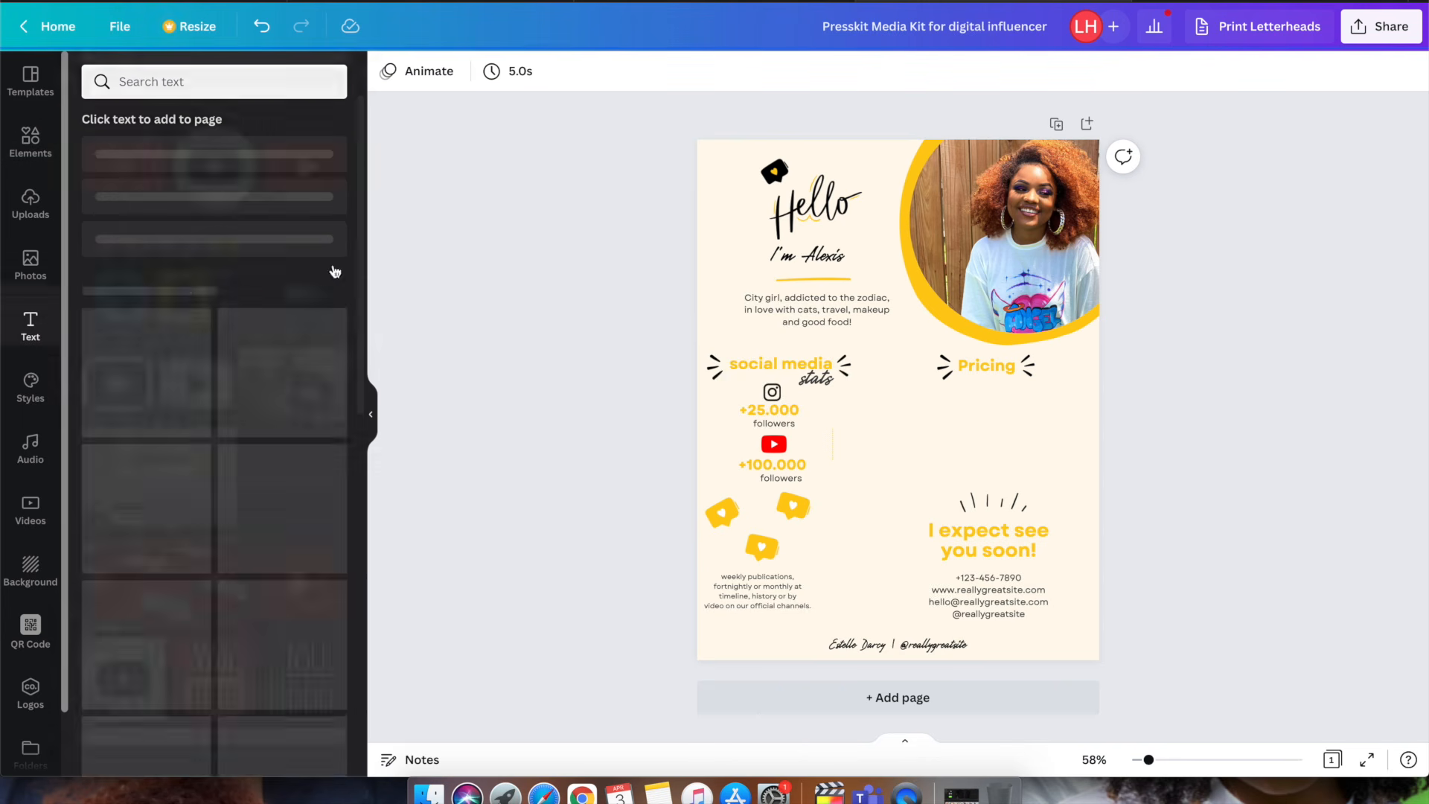
{"action": "left_click", "coordinate": [239, 225]}
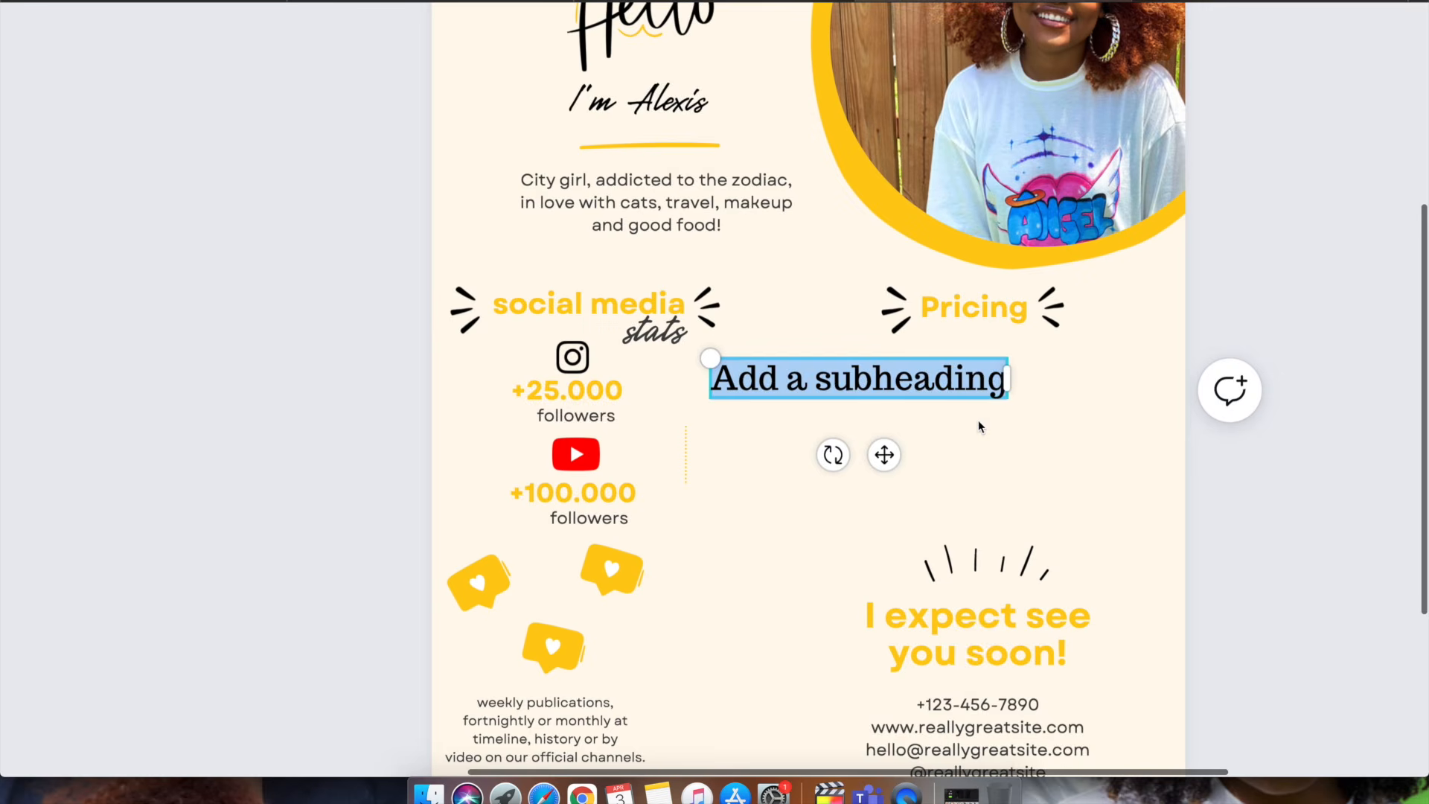
{"action": "left_click", "coordinate": [932, 403]}
{"action": "key", "text": "super+a"}
{"action": "type", "text": "Instagr"}
{"action": "key", "text": "BackSpace"}
{"action": "key", "text": "BackSpace"}
{"action": "key", "text": "BackSpace"}
{"action": "key", "text": "BackSpace"}
{"action": "key", "text": "BackSpace"}
{"action": "key", "text": "BackSpace"}
{"action": "key", "text": "BackSpace"}
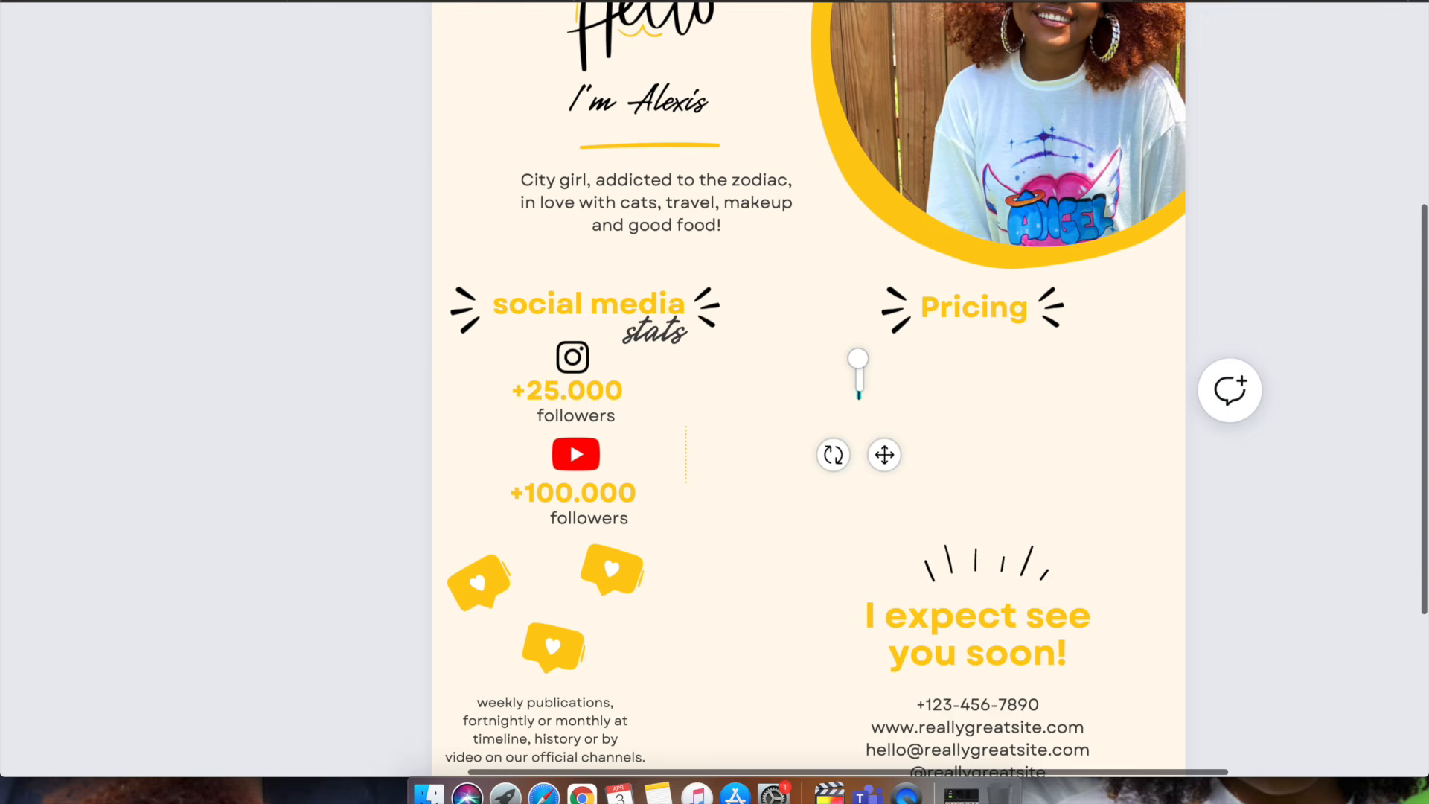
Step: Enter two bulleted price lines in the text box under the Pricing heading: "ig reels $" and "ig story: $"
{"action": "scroll", "coordinate": [711, 157], "scroll_direction": "up", "scroll_amount": 5}
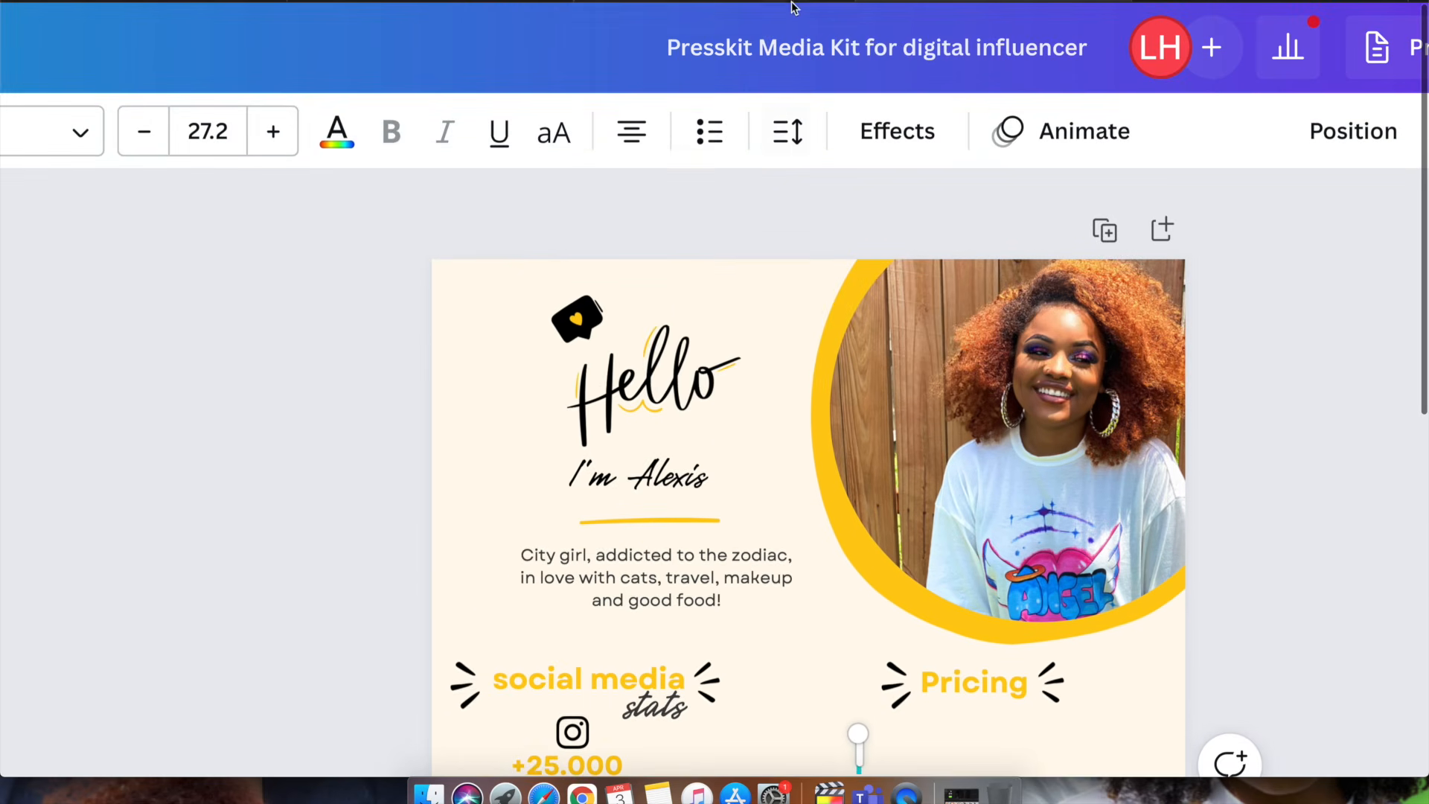
{"action": "scroll", "coordinate": [814, 407], "scroll_direction": "down", "scroll_amount": 5}
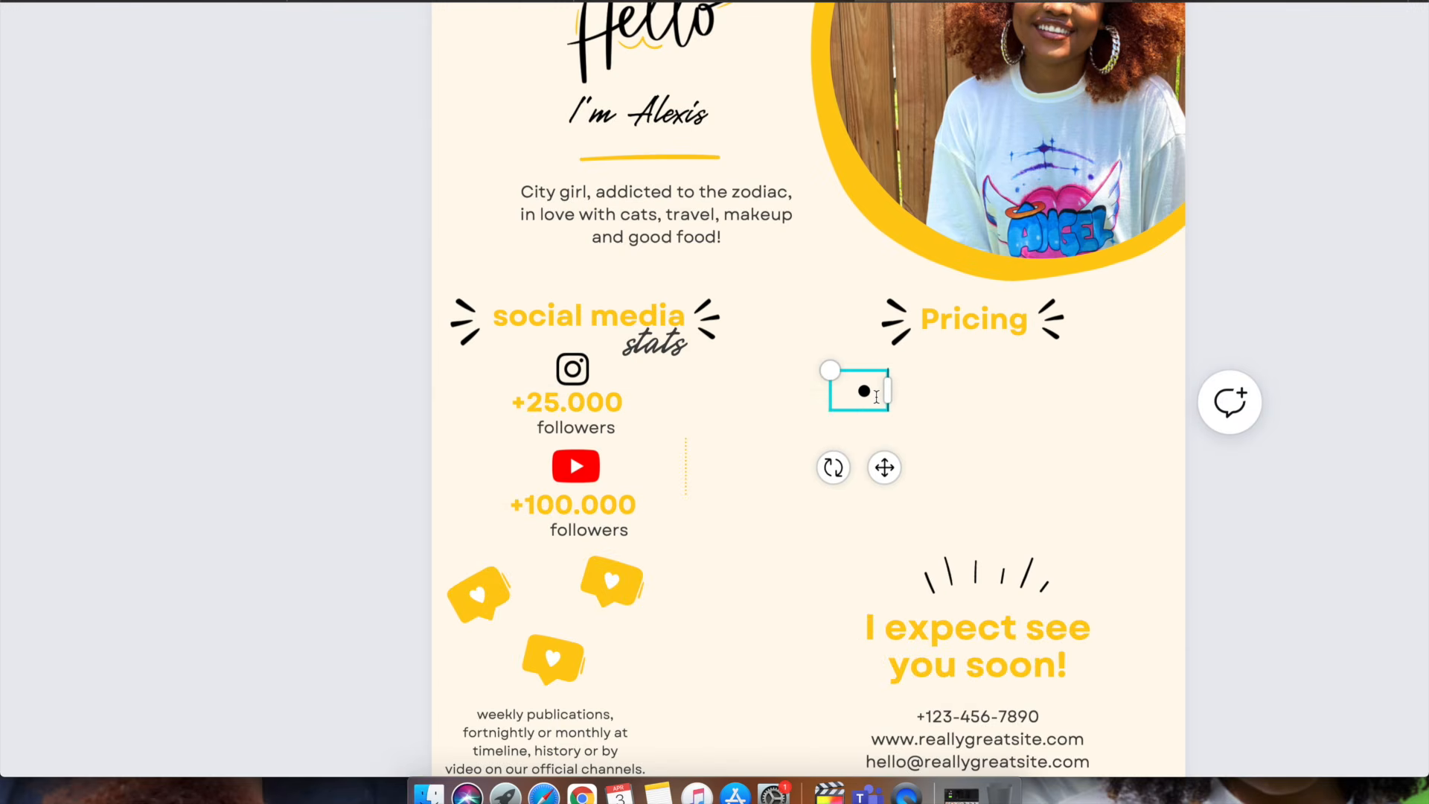
{"action": "type", "text": "ig reels"}
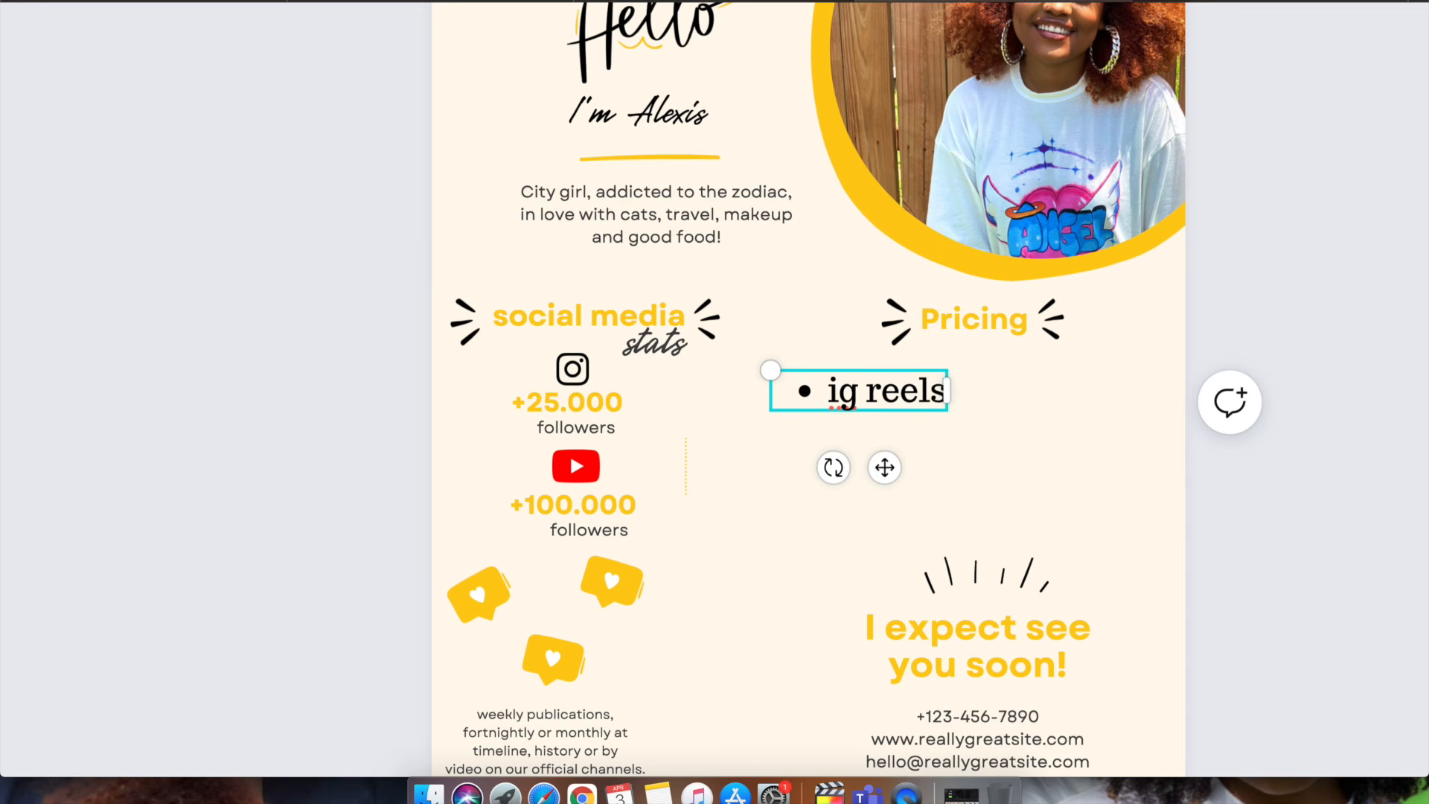
{"action": "key", "text": "Return"}
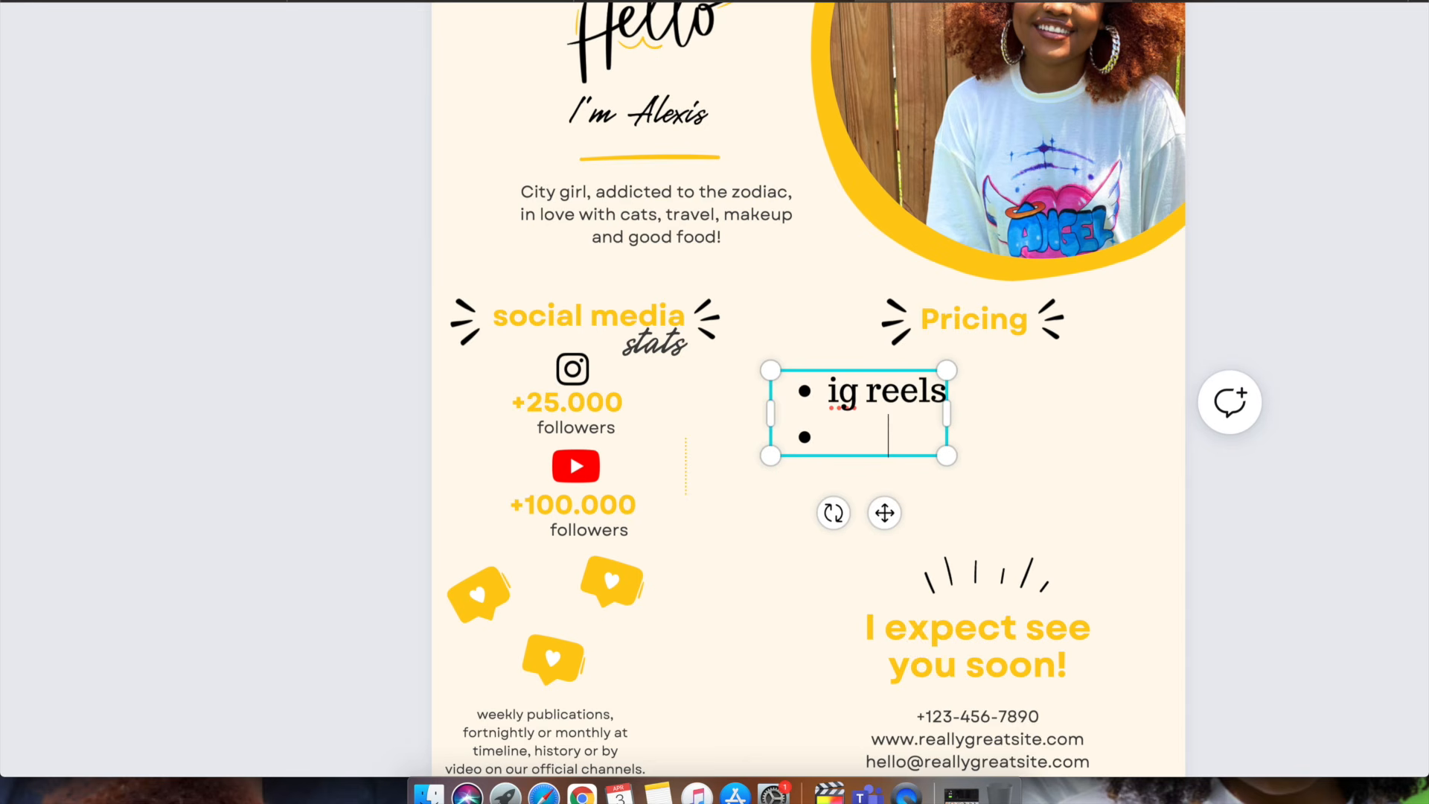
{"action": "key", "text": "BackSpace"}
{"action": "key", "text": "BackSpace"}
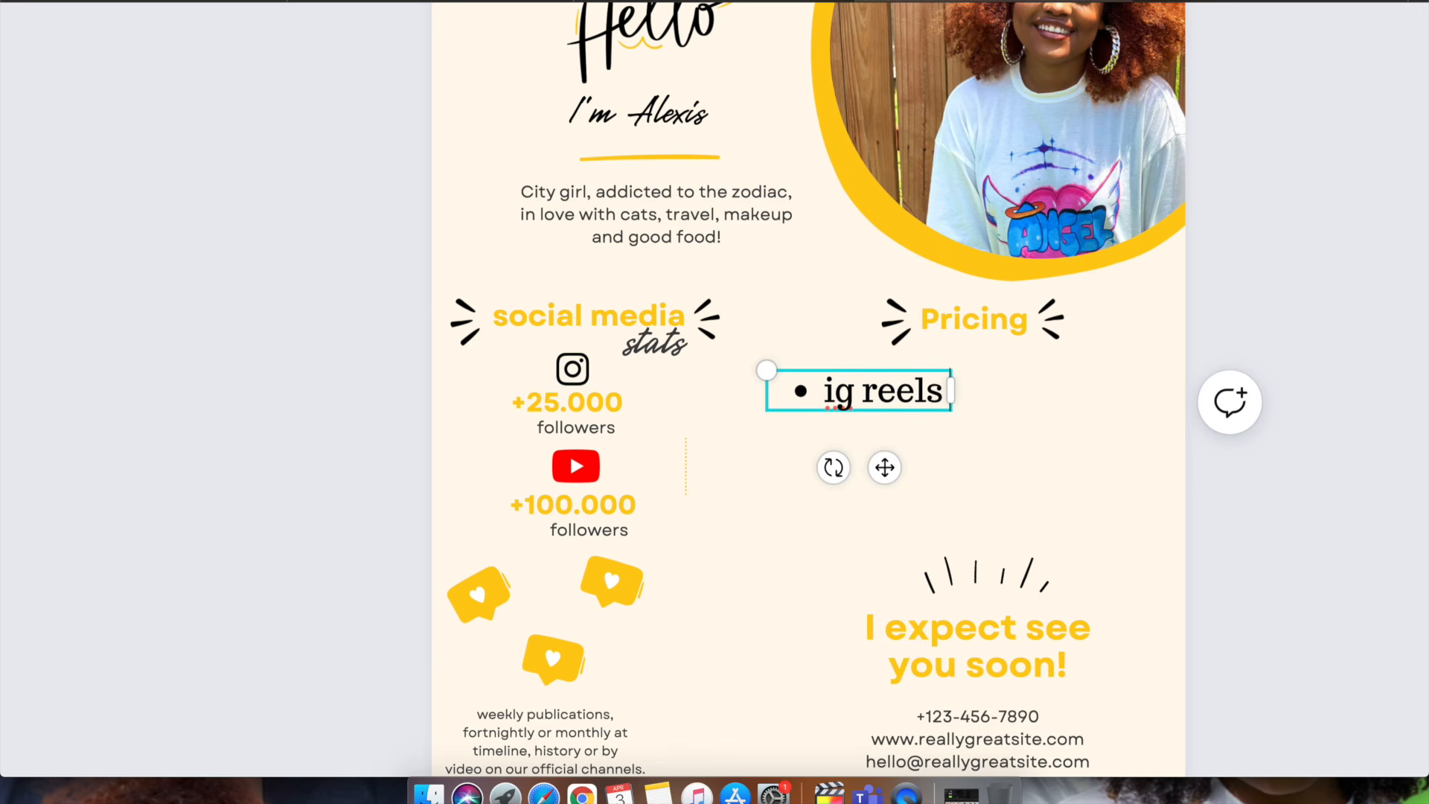
{"action": "type", "text": "$"}
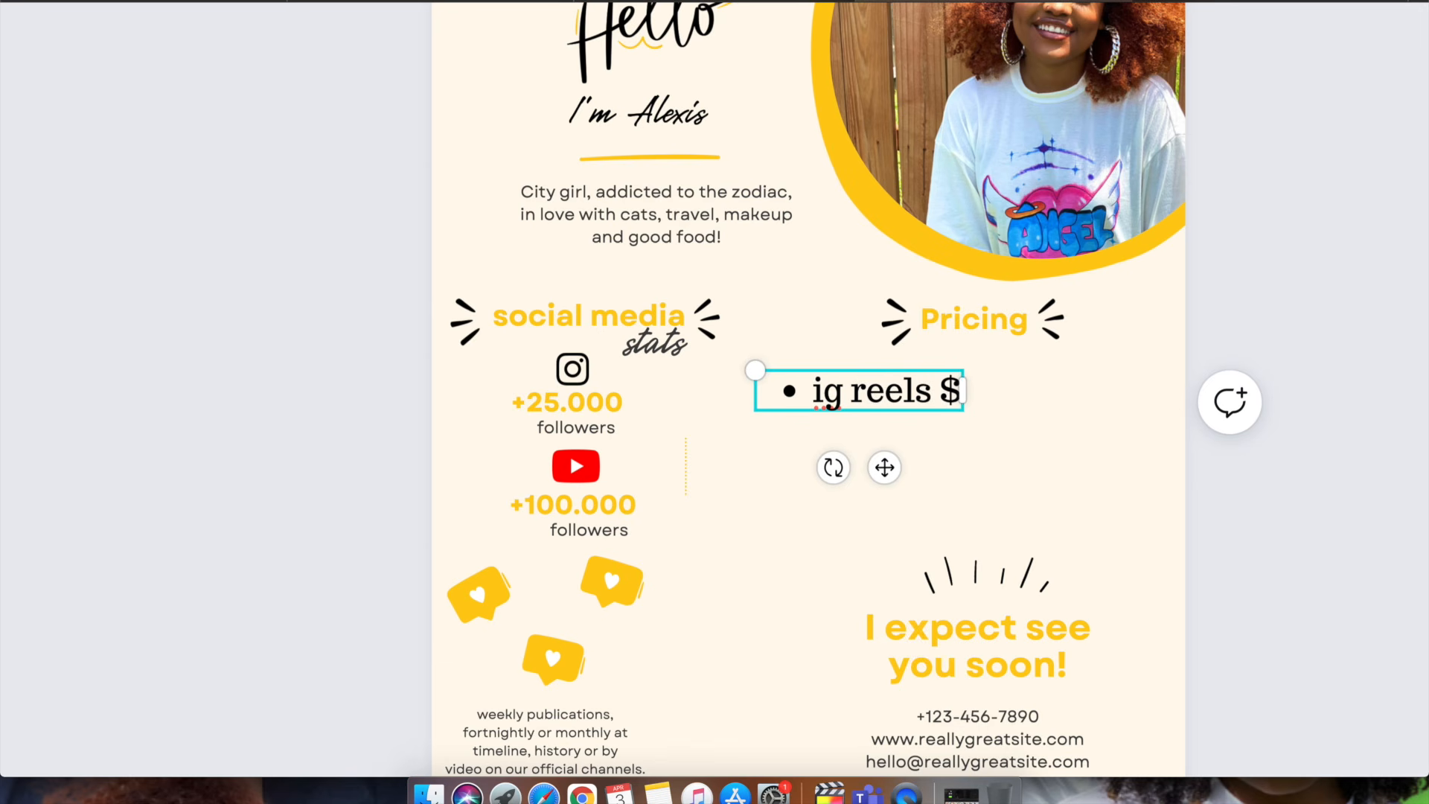
{"action": "key", "text": "Return"}
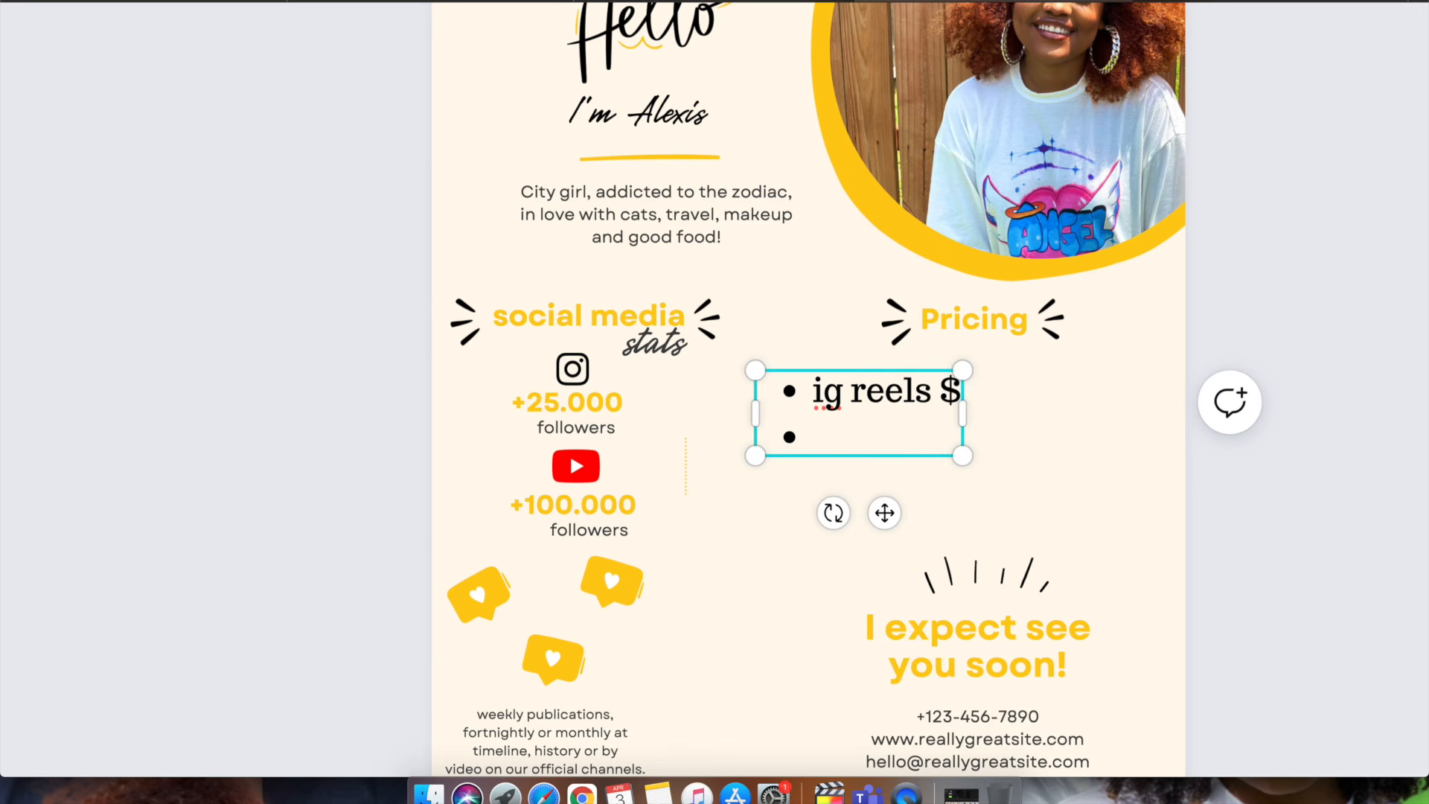
{"action": "type", "text": "ig story:"}
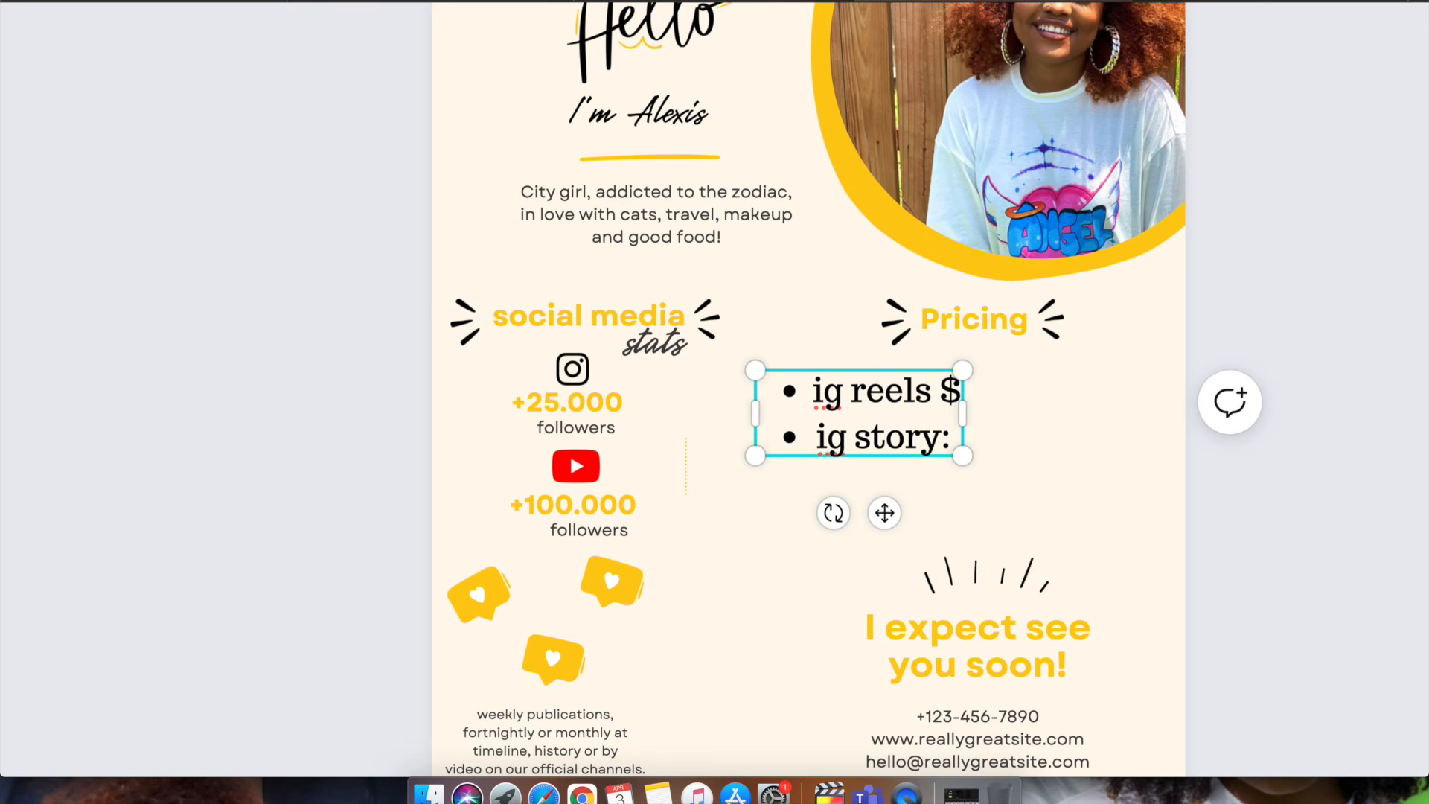
{"action": "type", "text": " $"}
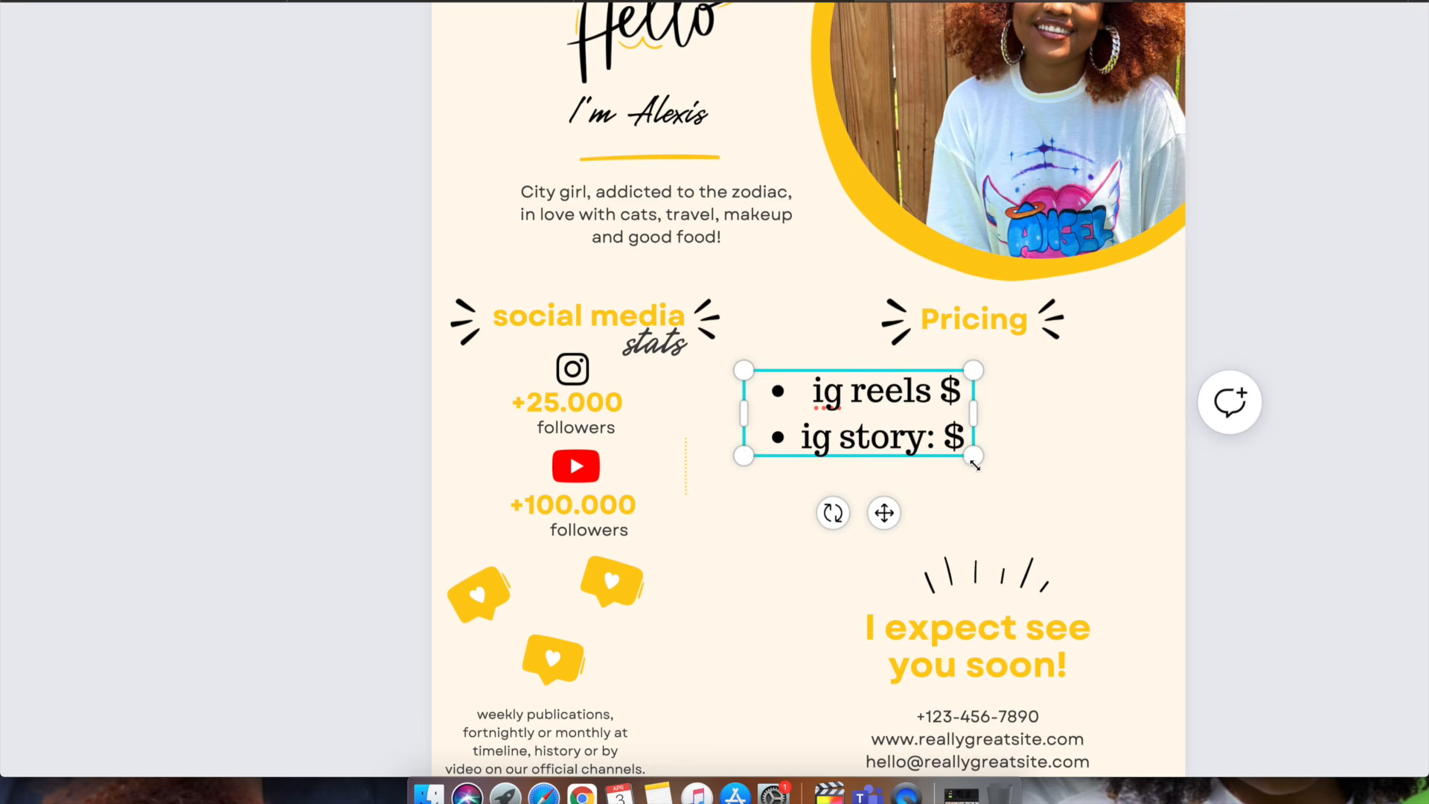
Step: Change the font of both bulleted price lines to Garet
{"action": "scroll", "coordinate": [936, 395], "scroll_direction": "up", "scroll_amount": 5}
{"action": "scroll", "coordinate": [934, 404], "scroll_direction": "down", "scroll_amount": 3}
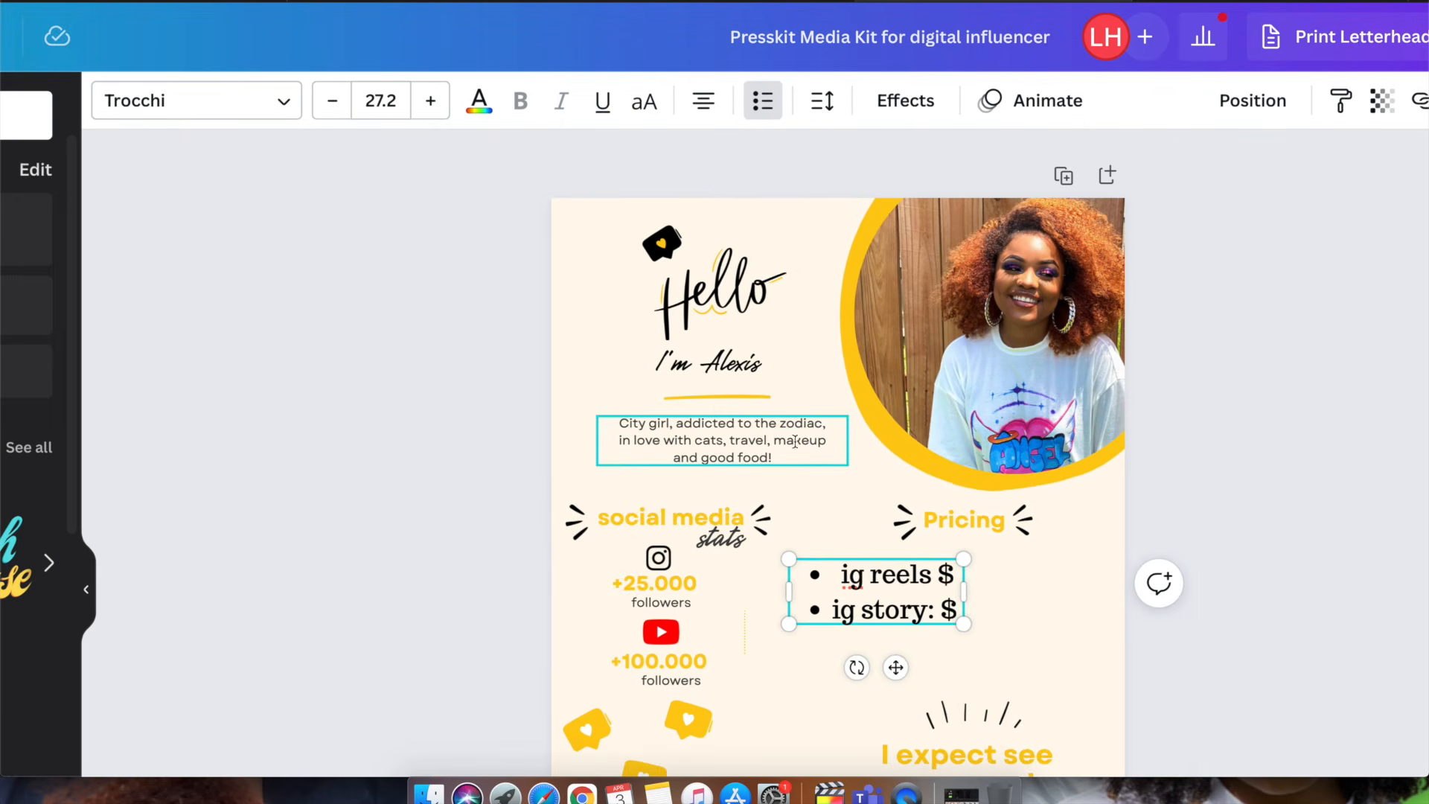
{"action": "left_click", "coordinate": [781, 445]}
{"action": "left_click", "coordinate": [870, 611]}
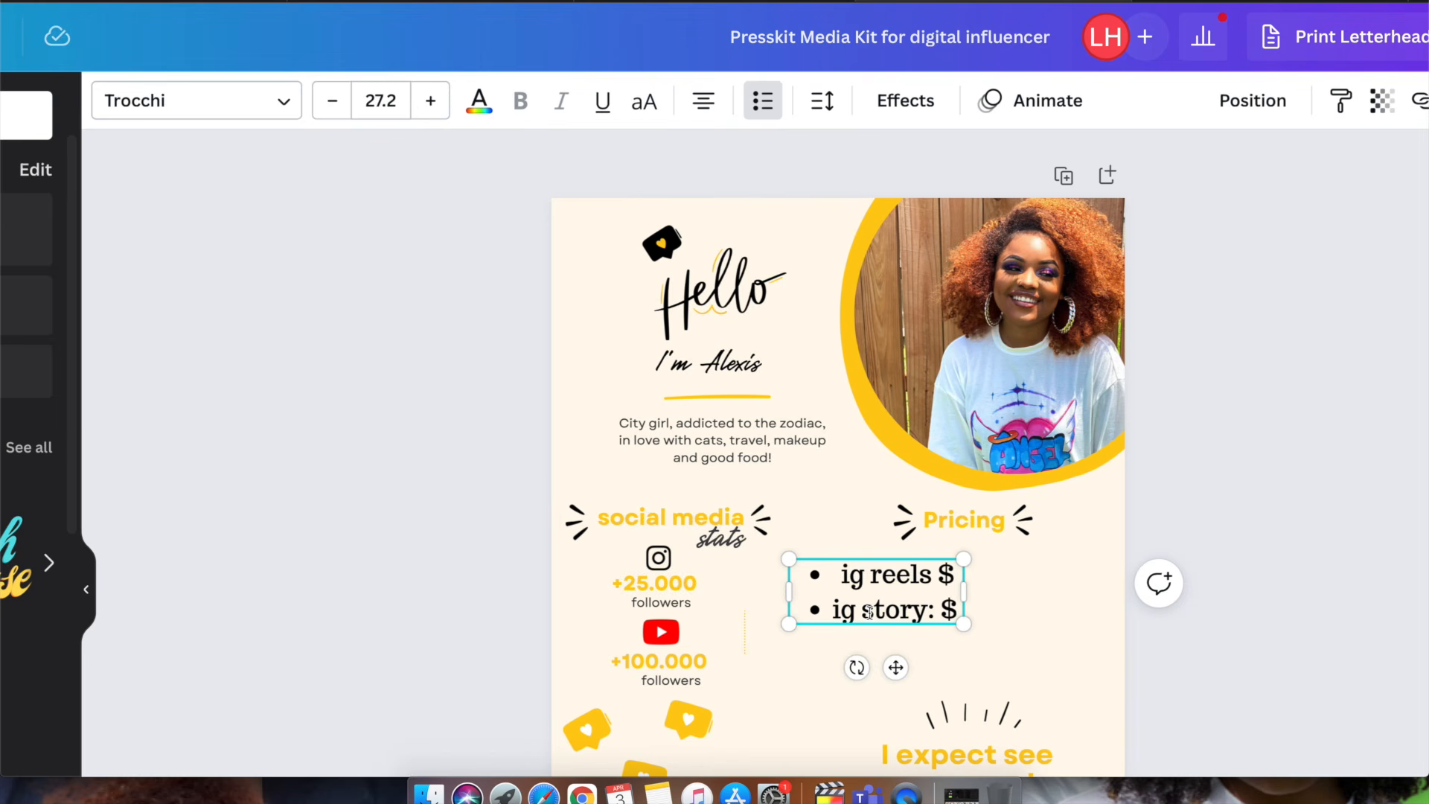
{"action": "triple_click", "coordinate": [847, 579]}
{"action": "left_click", "coordinate": [847, 577]}
{"action": "left_click_drag", "start_coordinate": [843, 575], "coordinate": [882, 577]}
{"action": "left_click", "coordinate": [927, 611]}
{"action": "left_click_drag", "start_coordinate": [959, 609], "coordinate": [825, 569]}
{"action": "left_click", "coordinate": [196, 101]}
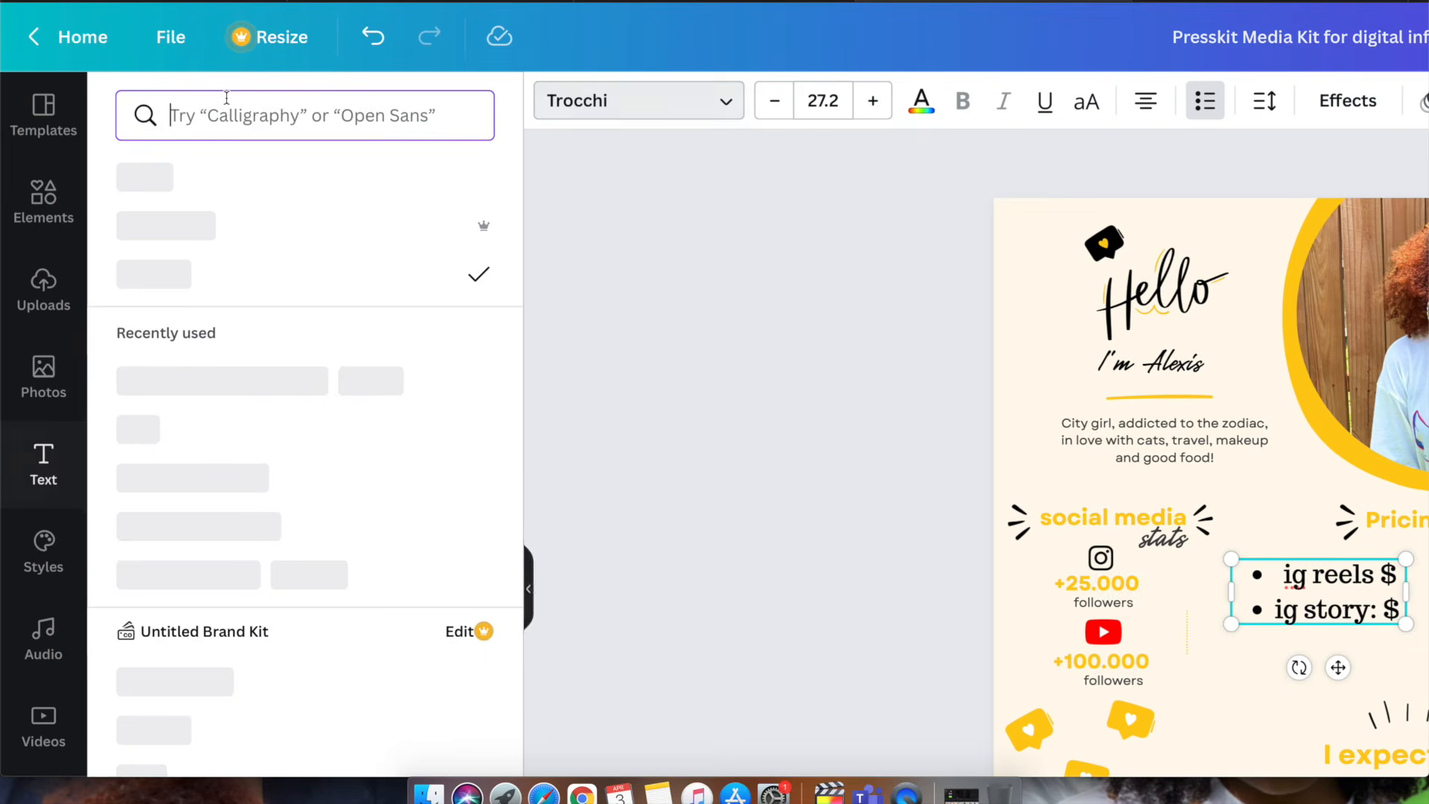
{"action": "type", "text": "gar"}
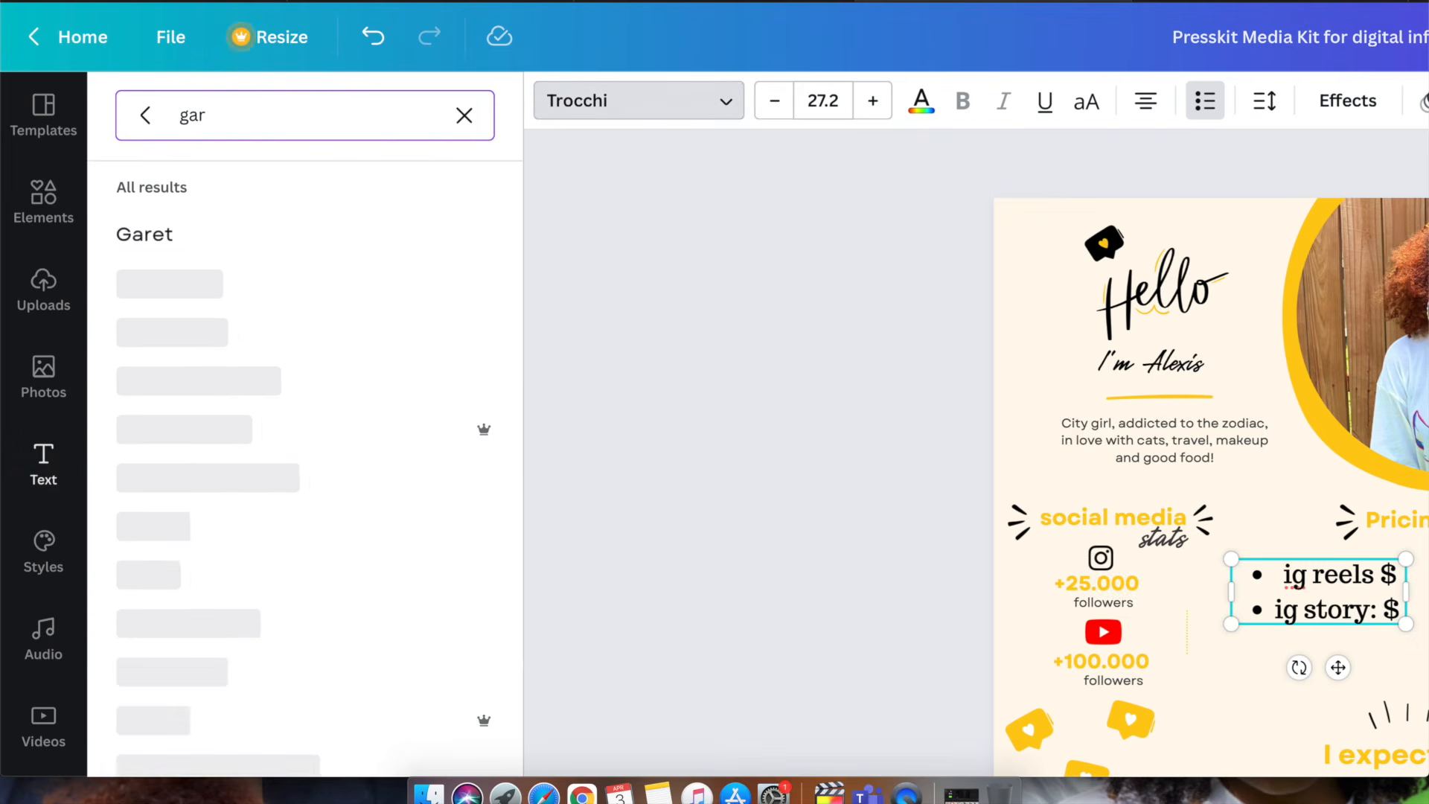
{"action": "left_click", "coordinate": [206, 238]}
{"action": "left_click", "coordinate": [622, 420]}
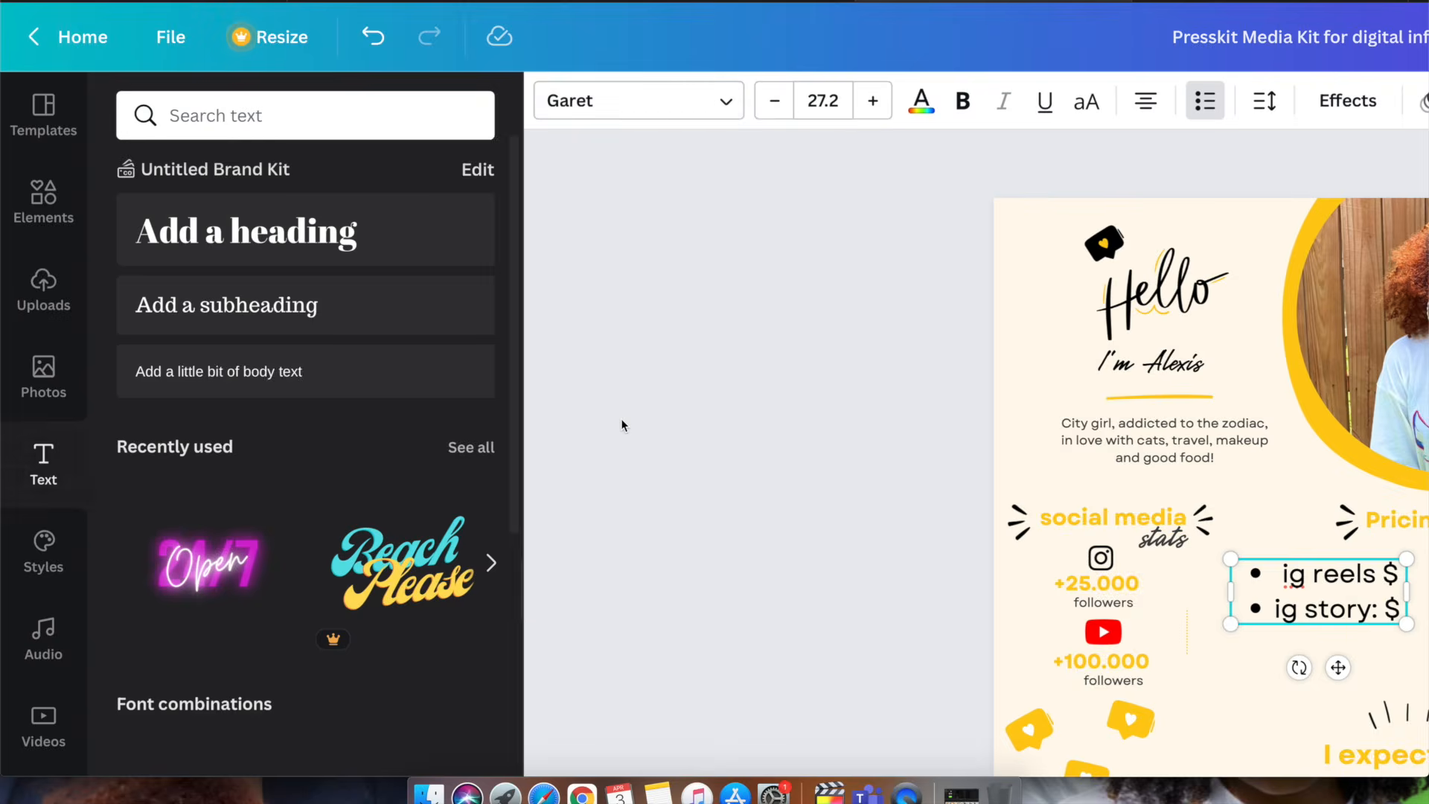
Step: Try to remove the bullet from the "ig reels $" line
{"action": "scroll", "coordinate": [622, 420], "scroll_direction": "right", "scroll_amount": 8}
{"action": "scroll", "coordinate": [621, 418], "scroll_direction": "down", "scroll_amount": 3}
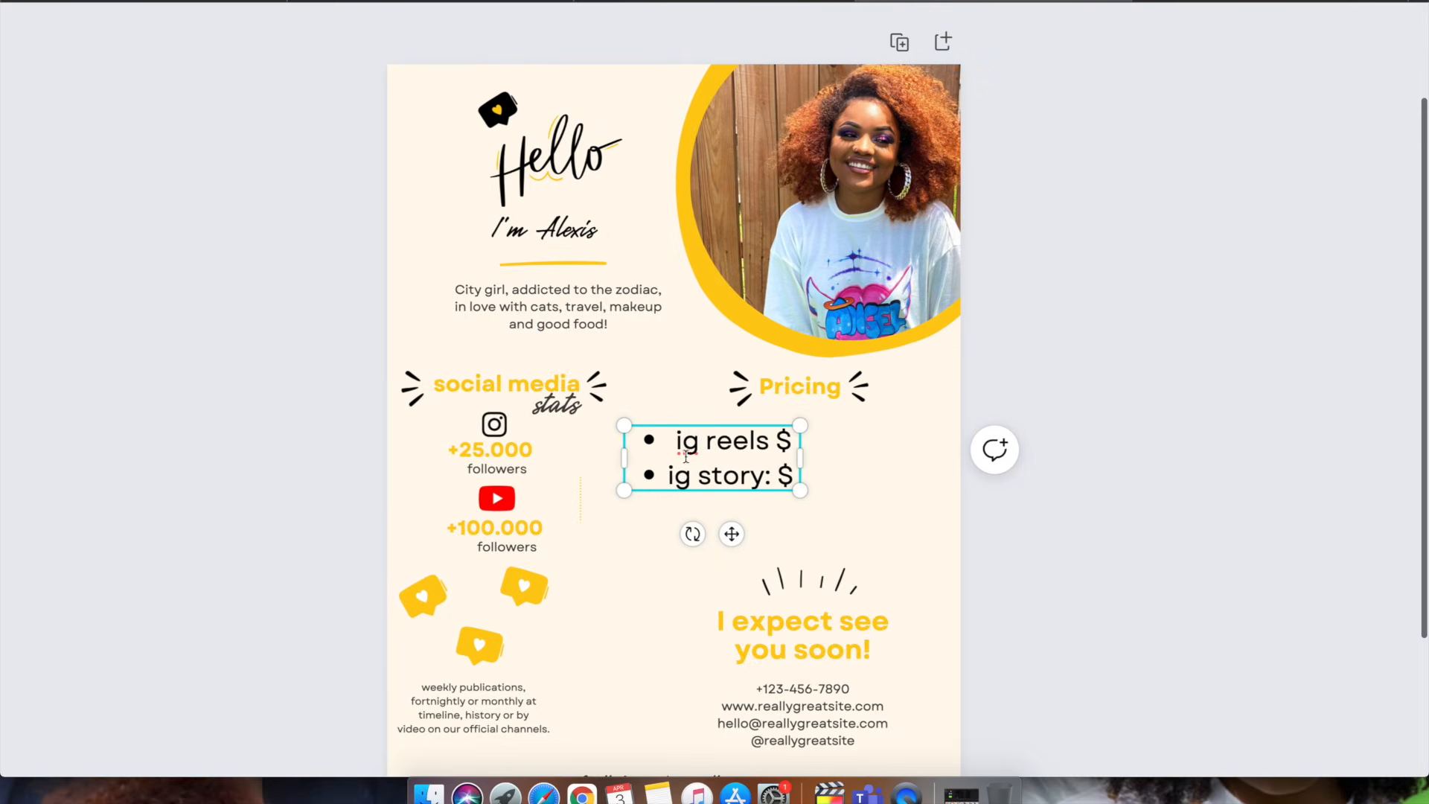
{"action": "key", "text": "BackSpace"}
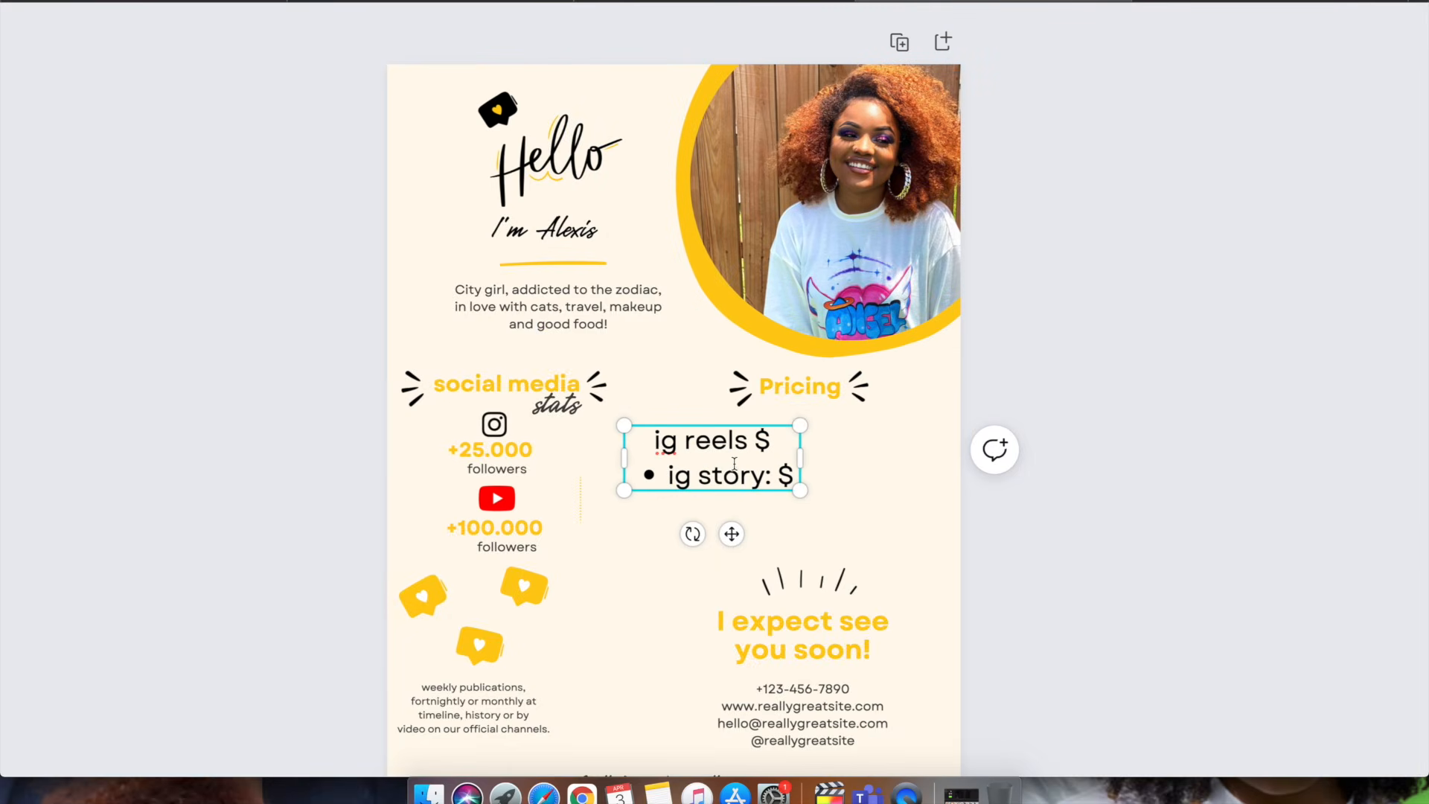
{"action": "scroll", "coordinate": [600, 209], "scroll_direction": "up", "scroll_amount": 3}
{"action": "left_click", "coordinate": [598, 100]}
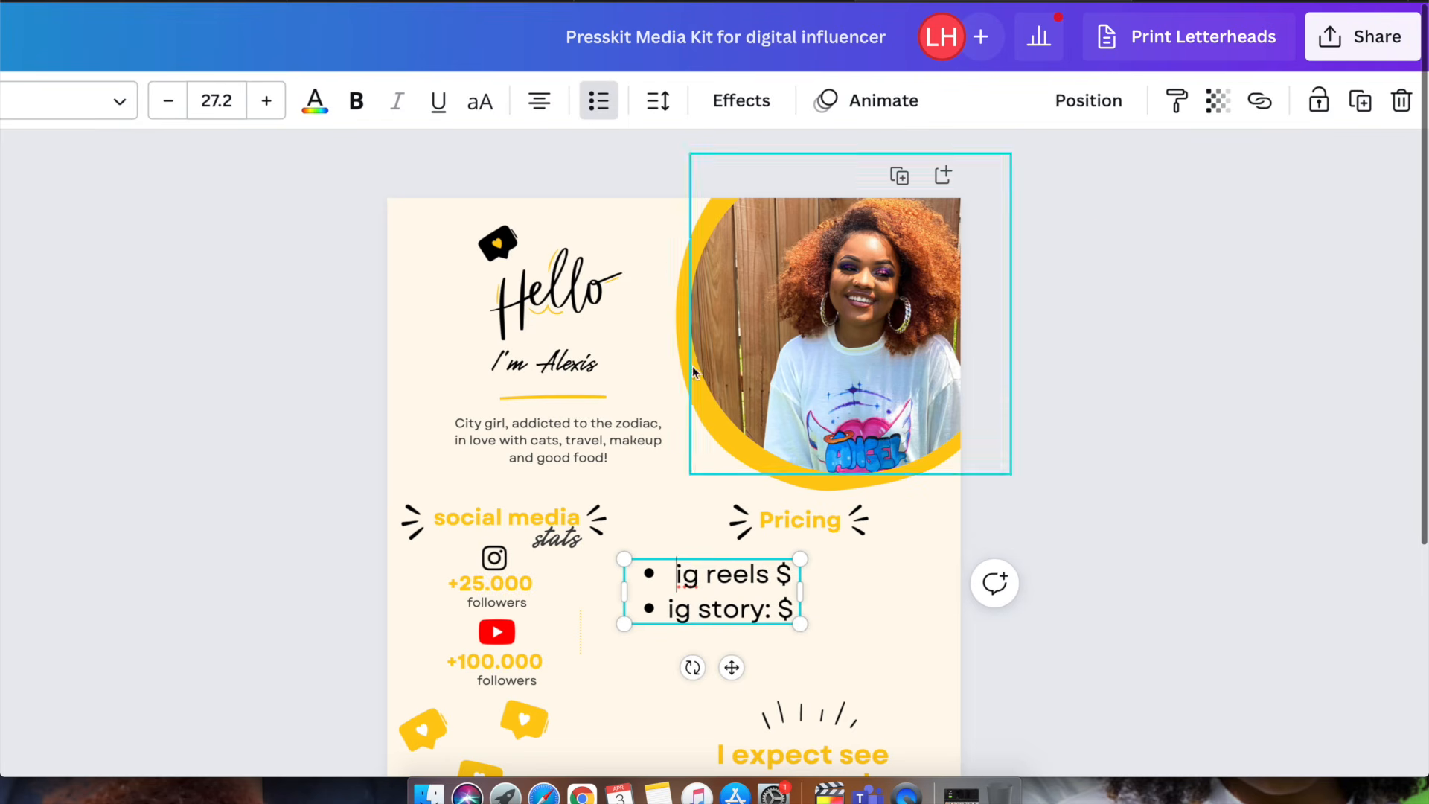
Step: Scale the bulleted price list down to font size 18 and center it beneath the Pricing heading
{"action": "left_click_drag", "start_coordinate": [800, 624], "coordinate": [742, 613]}
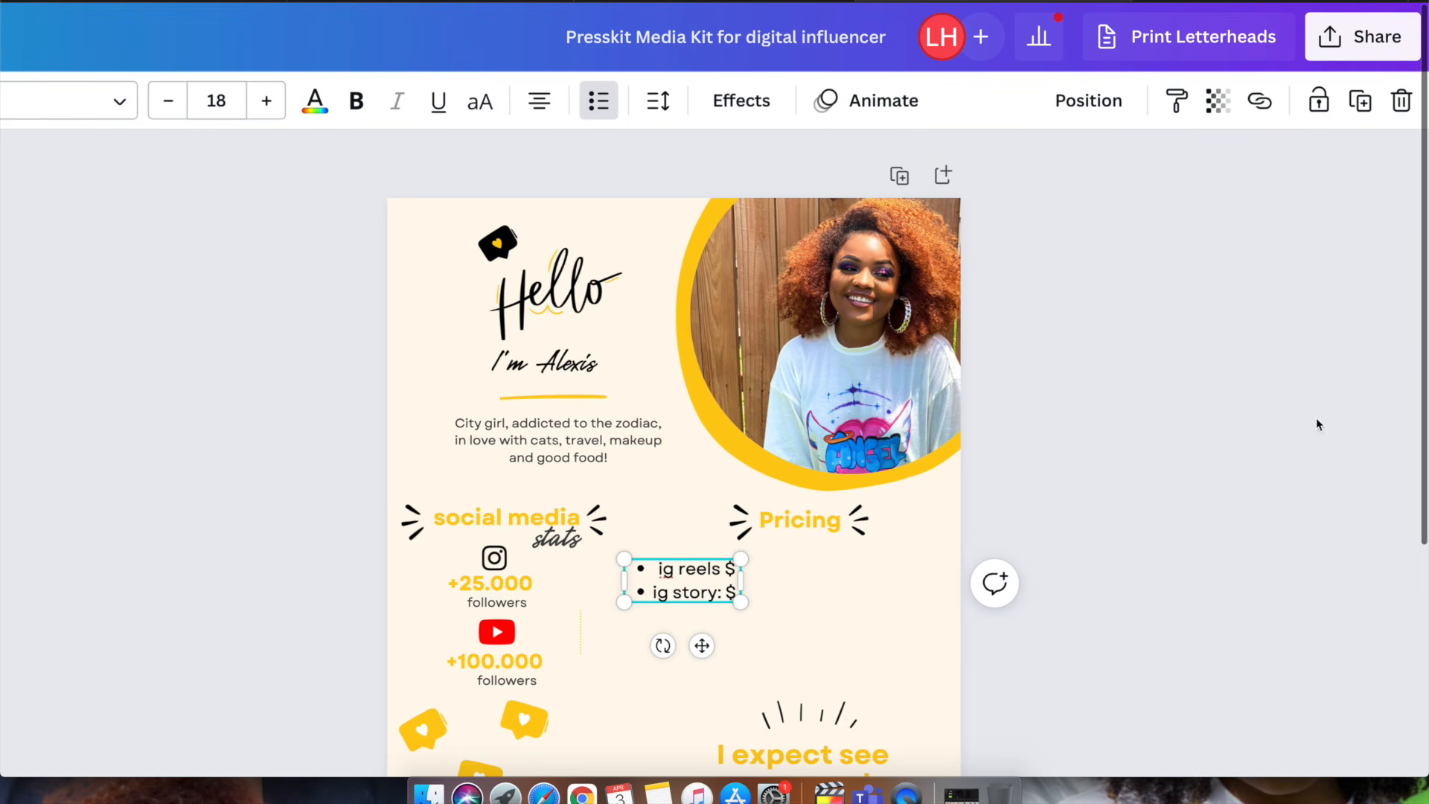
{"action": "left_click", "coordinate": [1250, 349]}
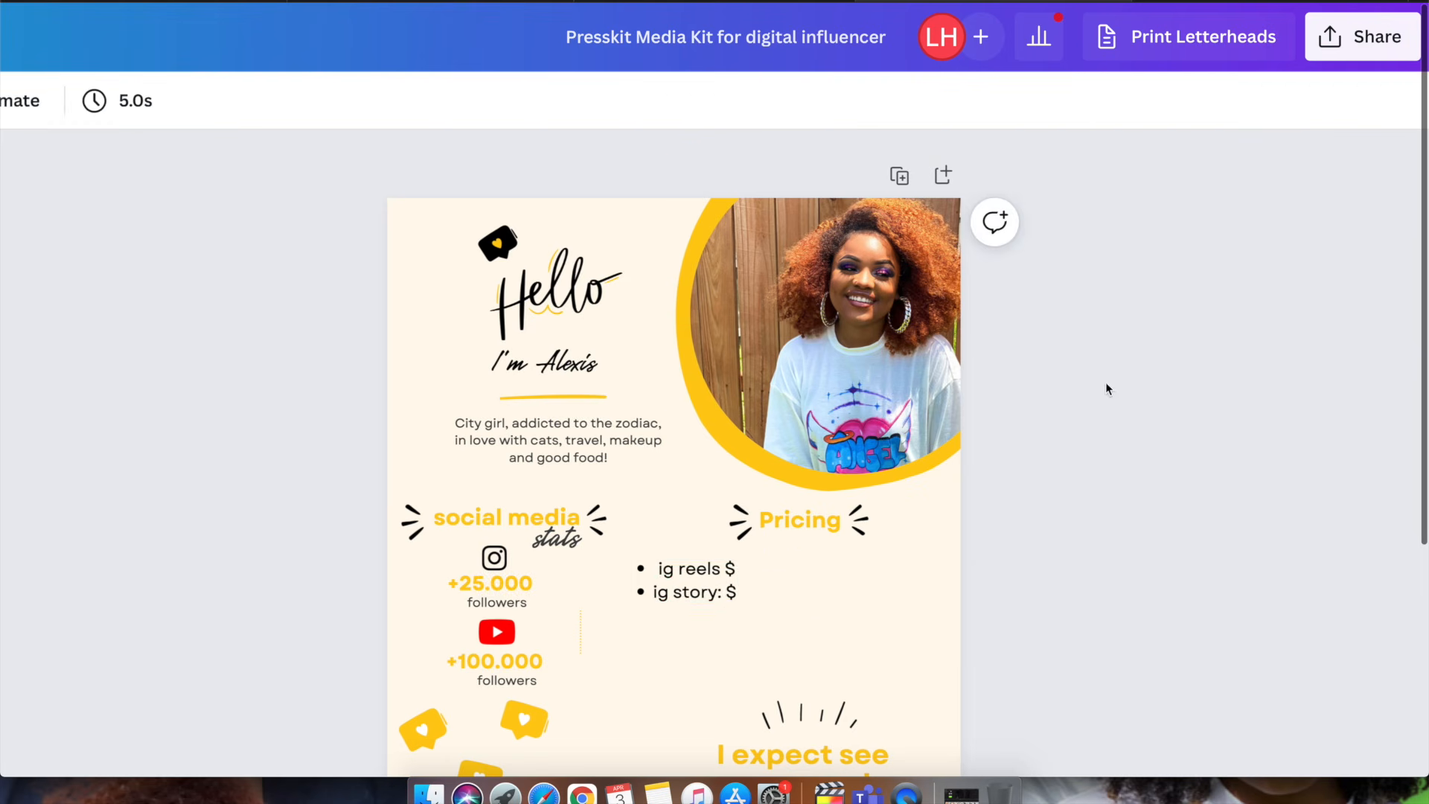
{"action": "left_click", "coordinate": [736, 588]}
{"action": "left_click_drag", "start_coordinate": [702, 646], "coordinate": [849, 631]}
Step: Duplicate the Instagram icon from the social media stats and place the copy just left of the price list
{"action": "left_click", "coordinate": [497, 555]}
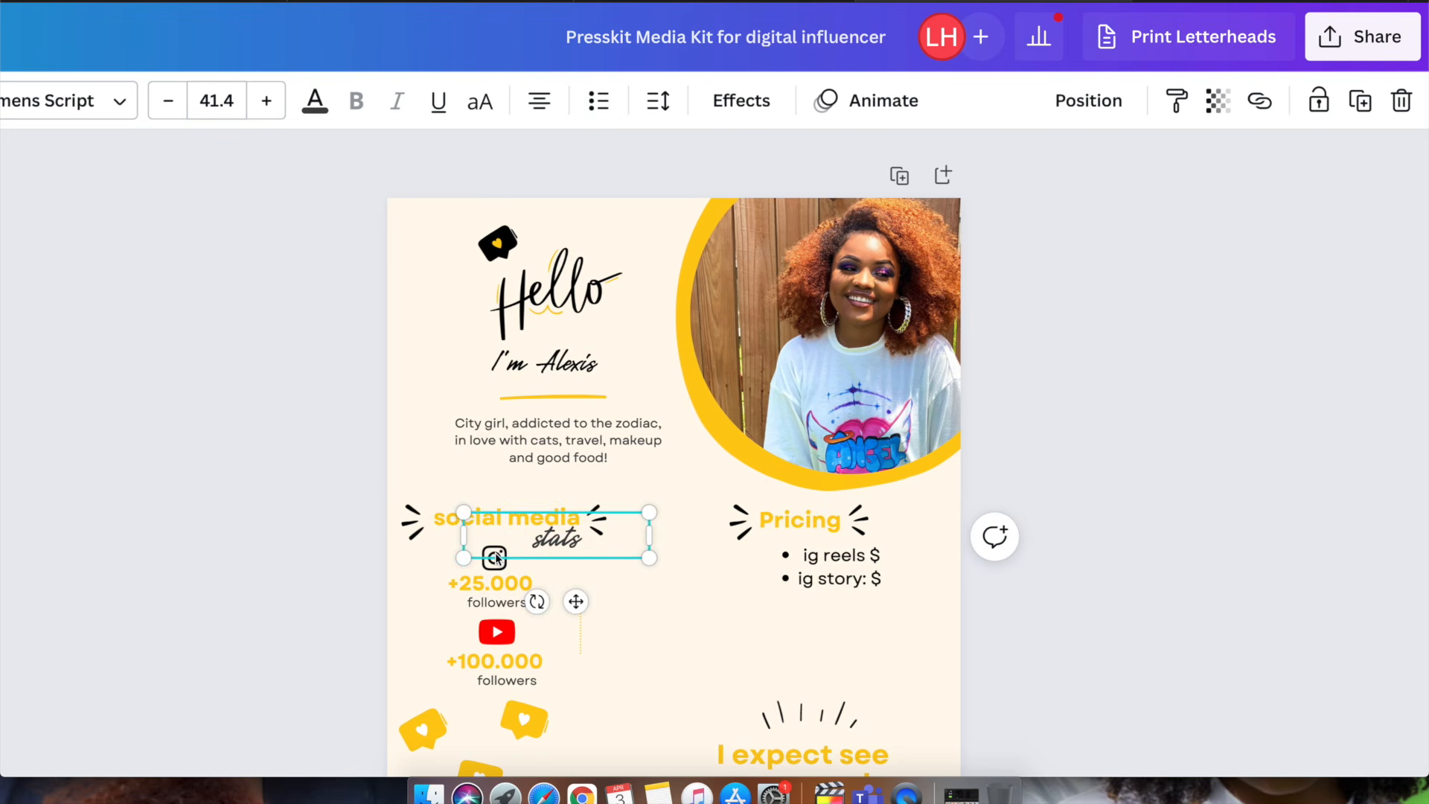
{"action": "left_click", "coordinate": [497, 567]}
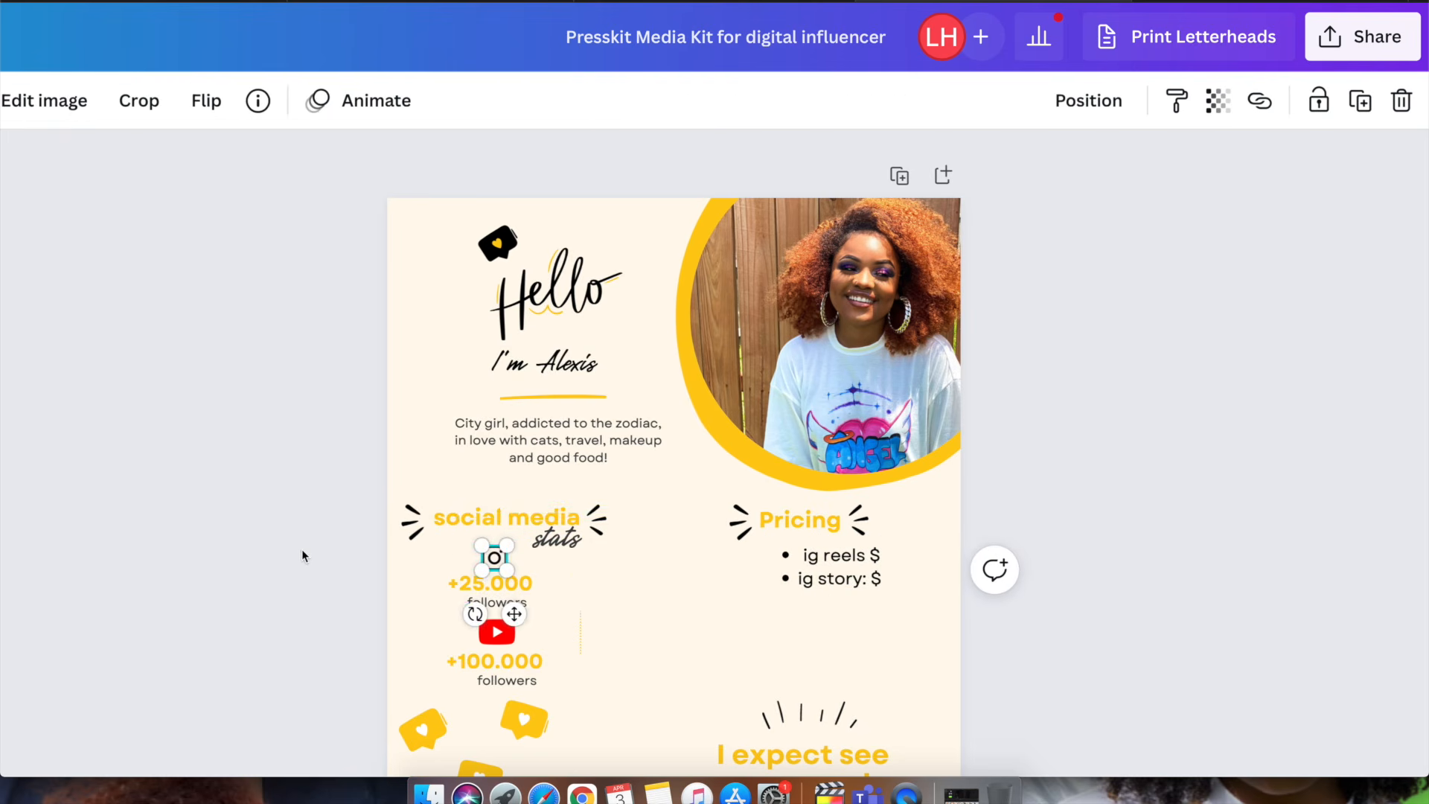
{"action": "left_click", "coordinate": [319, 554]}
{"action": "scroll", "coordinate": [318, 554], "scroll_direction": "down", "scroll_amount": 3}
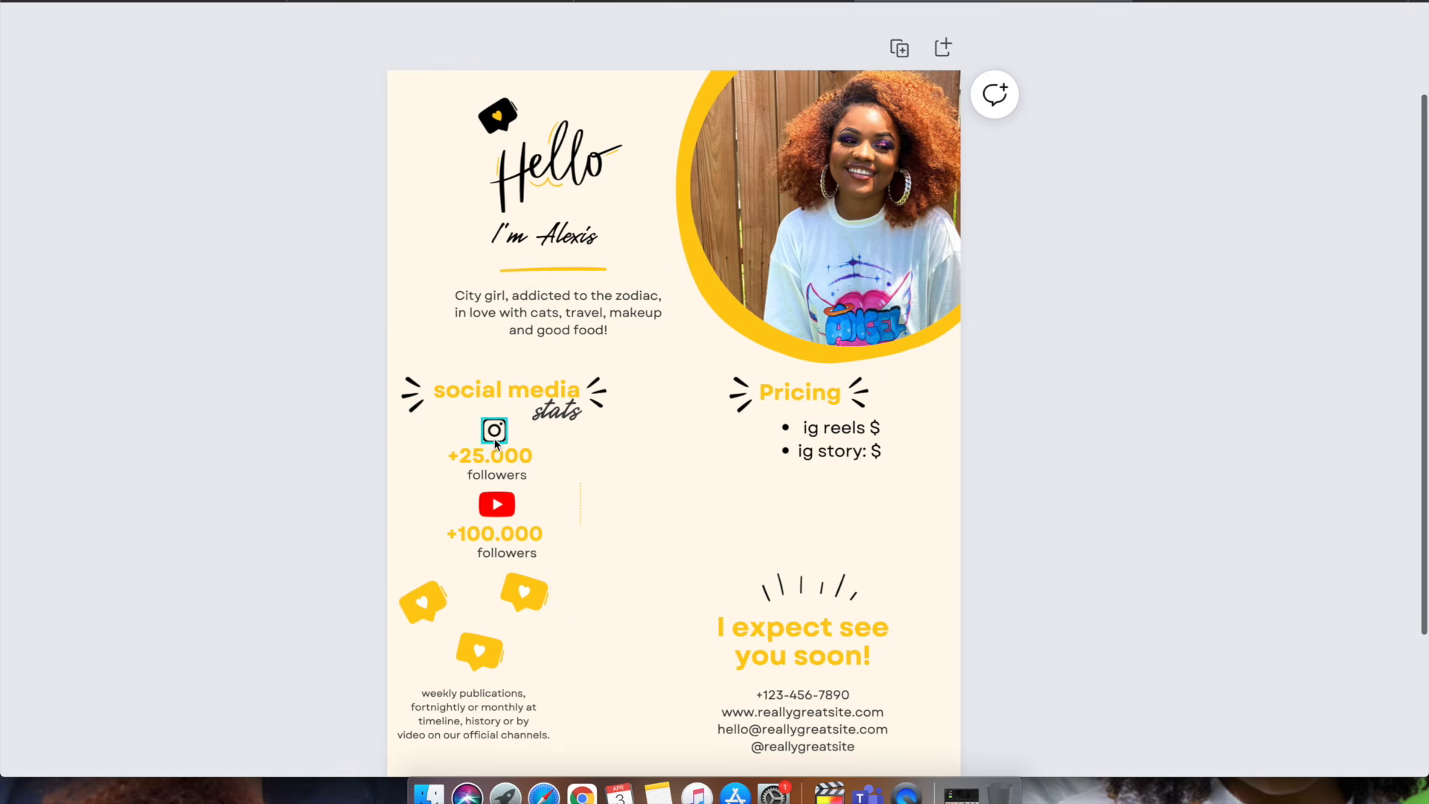
{"action": "left_click", "coordinate": [494, 441]}
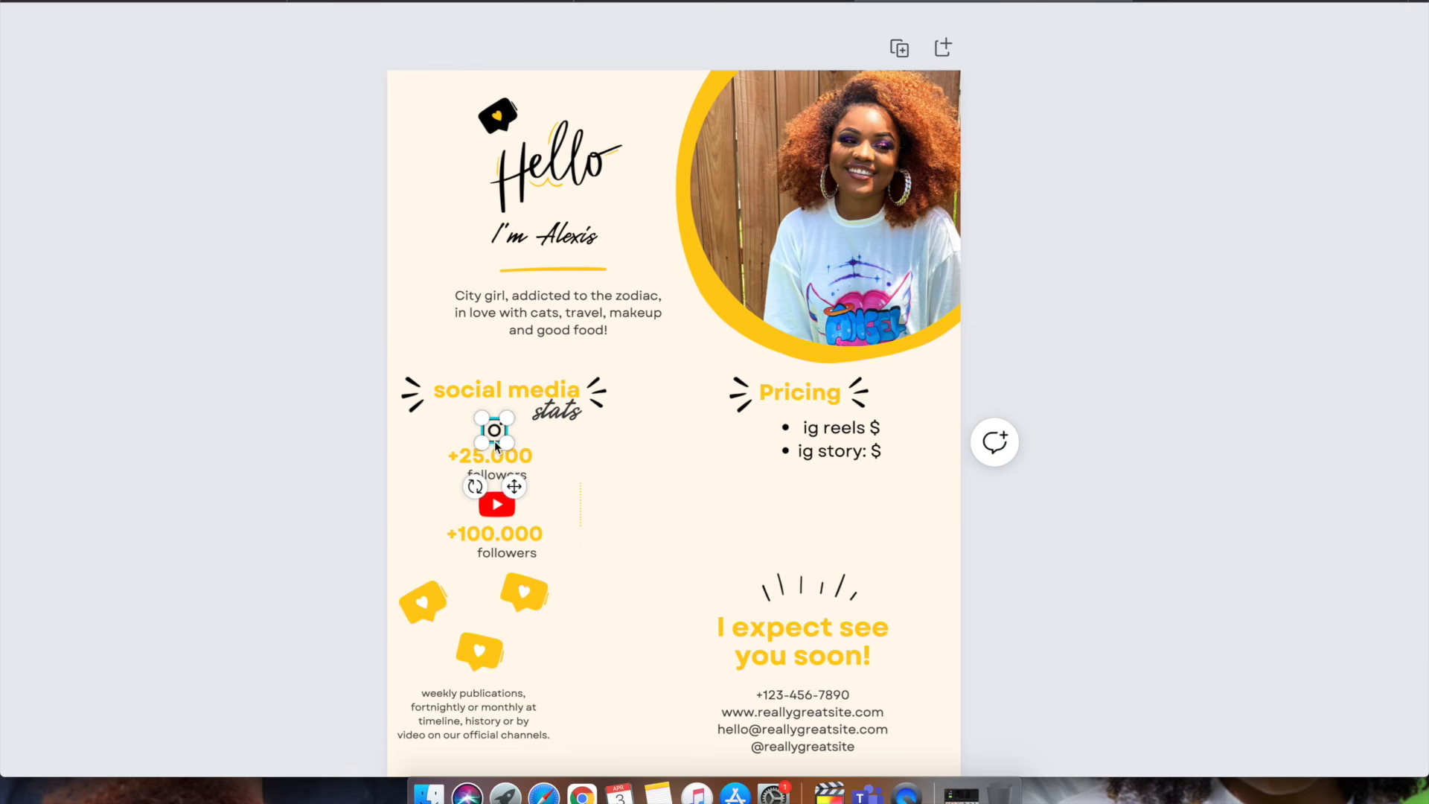
{"action": "key", "text": "super+d"}
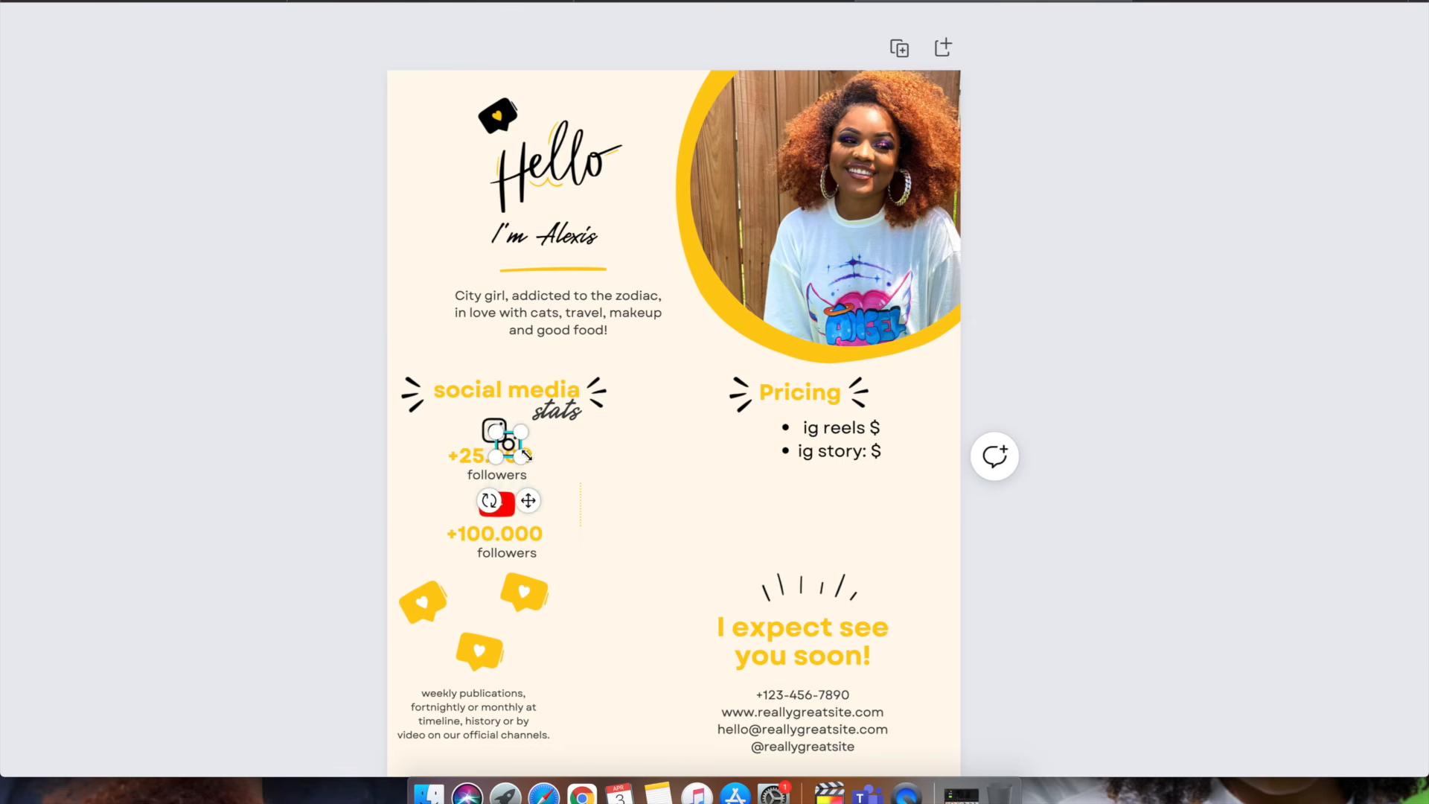
{"action": "left_click_drag", "start_coordinate": [535, 504], "coordinate": [771, 497]}
Step: Remove the bullets from the "ig reels $" and "ig story: $" lines
{"action": "left_click", "coordinate": [901, 430]}
{"action": "left_click", "coordinate": [801, 431]}
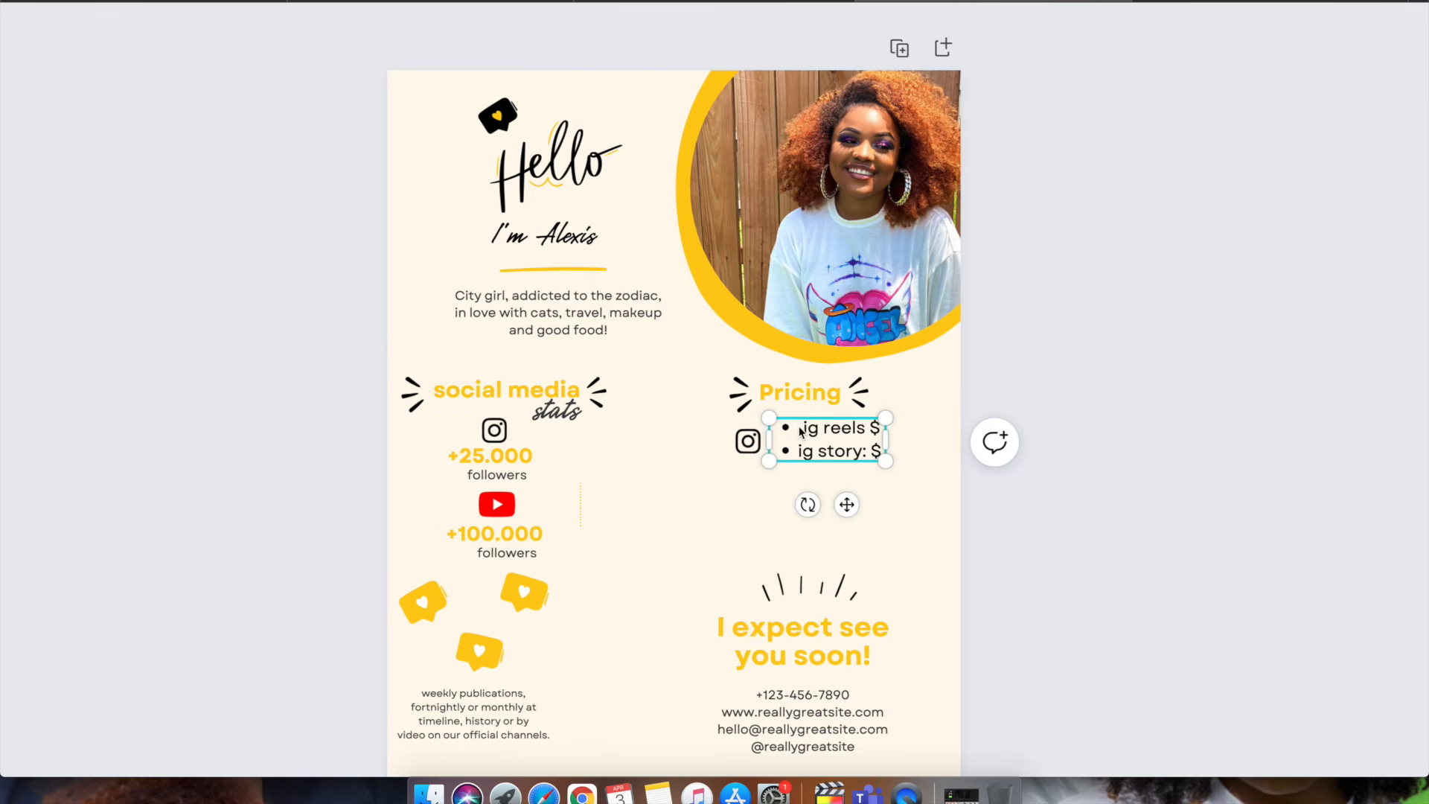
{"action": "left_click", "coordinate": [794, 434]}
{"action": "key", "text": "BackSpace"}
{"action": "left_click", "coordinate": [795, 450]}
{"action": "key", "text": "BackSpace"}
{"action": "left_click", "coordinate": [1055, 405]}
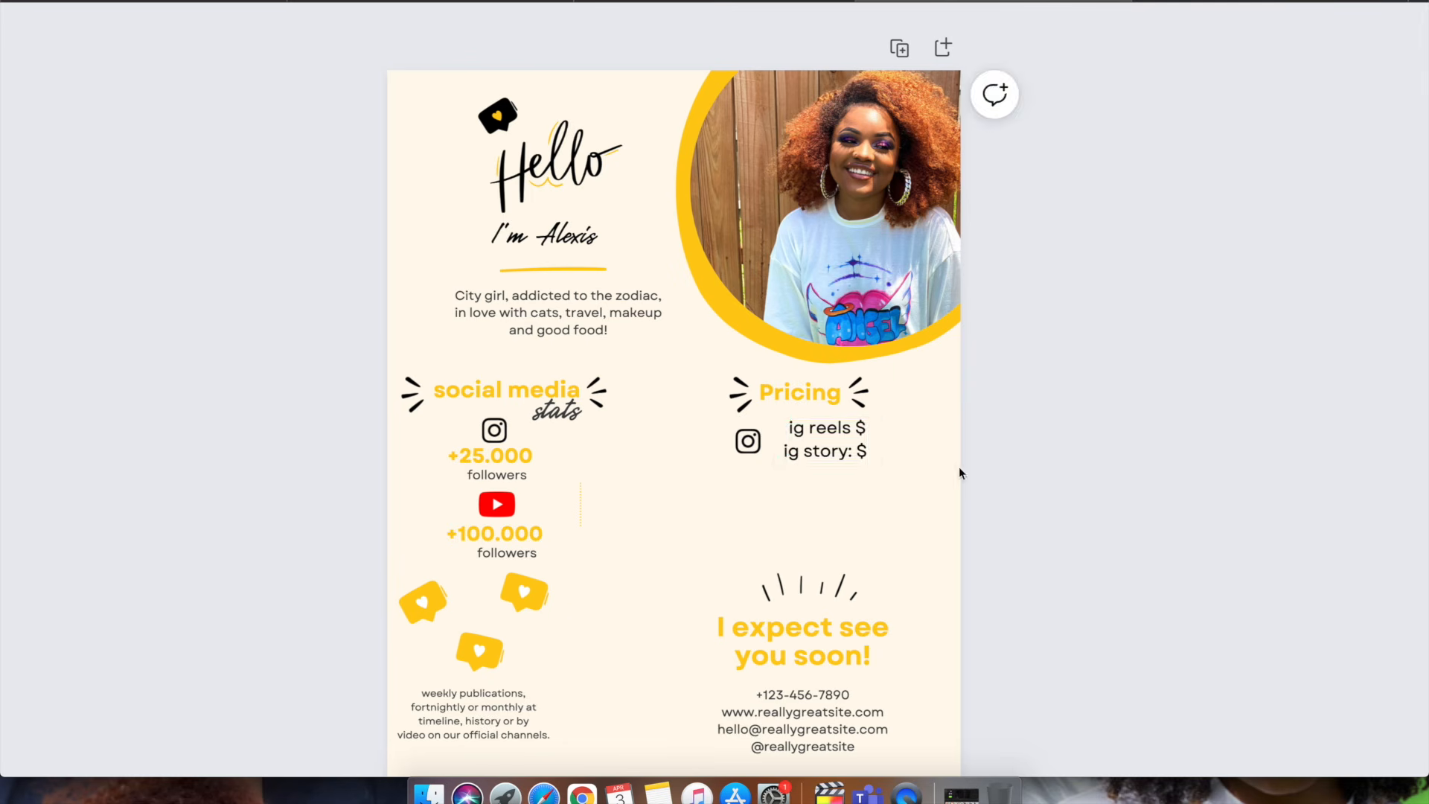
Step: Shrink the Instagram price text and align it beside the copied Instagram icon
{"action": "left_click", "coordinate": [853, 459]}
{"action": "left_click_drag", "start_coordinate": [875, 462], "coordinate": [837, 507]}
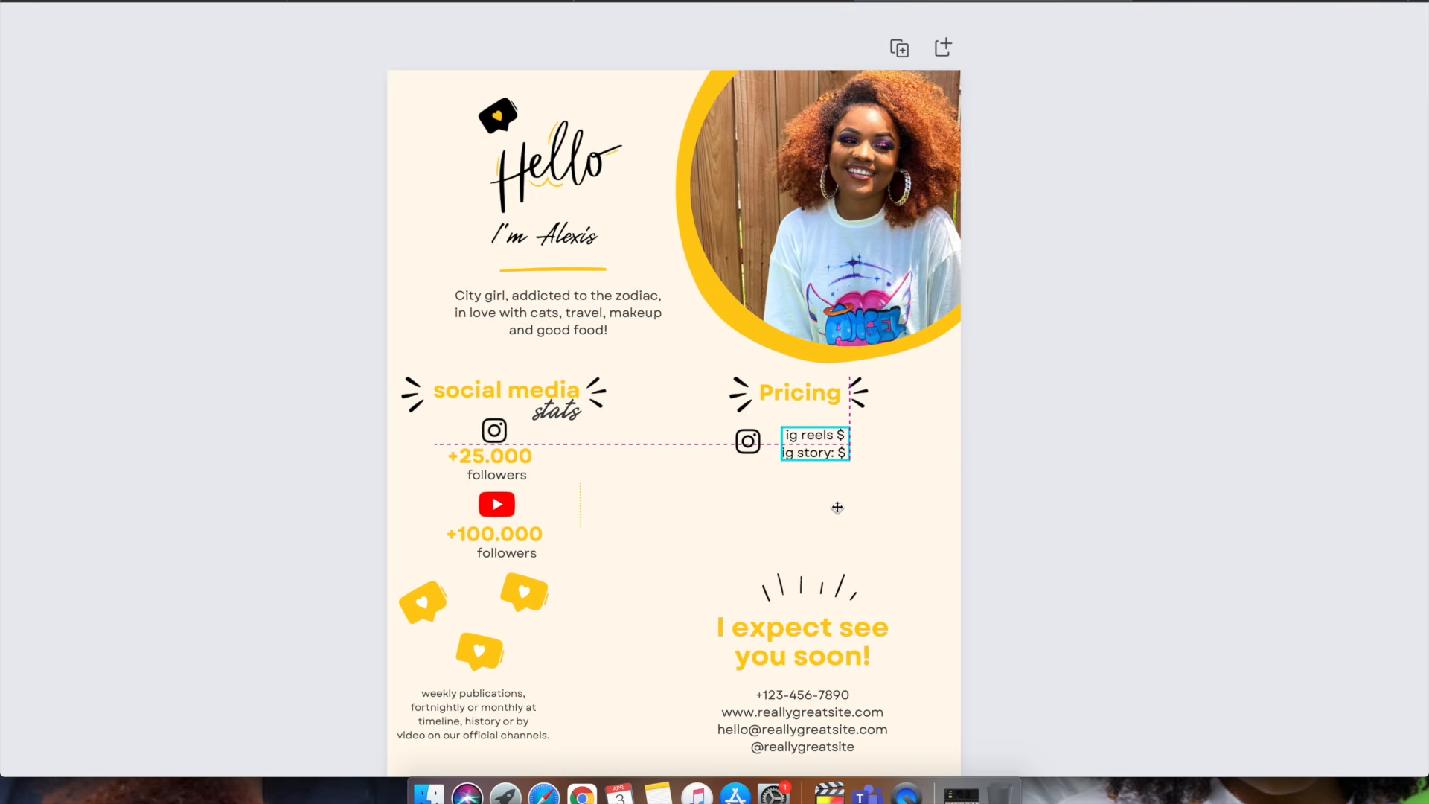
{"action": "left_click", "coordinate": [1123, 456]}
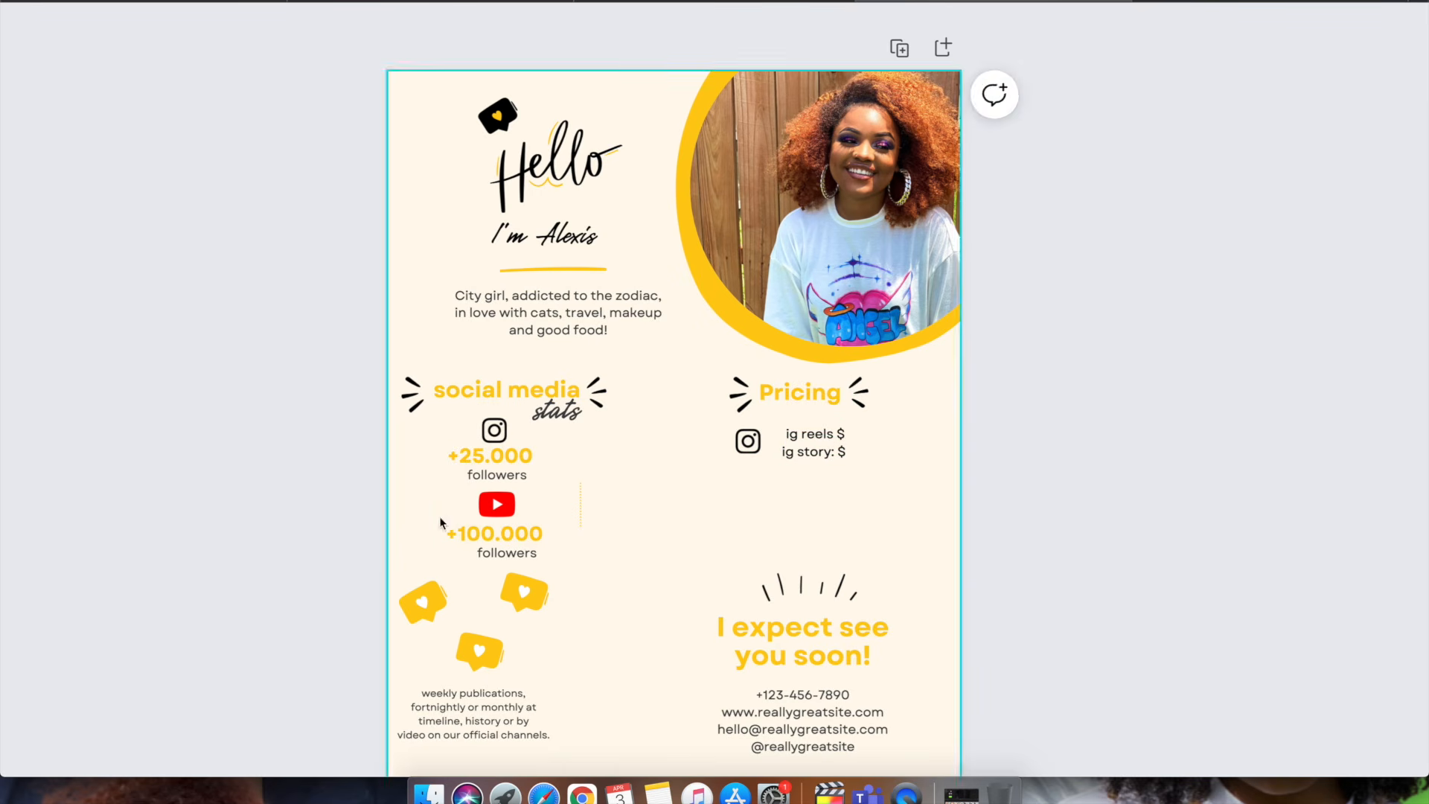
Step: Duplicate the YouTube icon and place the copy below the Instagram icon in the pricing section
{"action": "left_click", "coordinate": [501, 512]}
{"action": "key", "text": "super+d"}
{"action": "left_click_drag", "start_coordinate": [536, 582], "coordinate": [770, 549]}
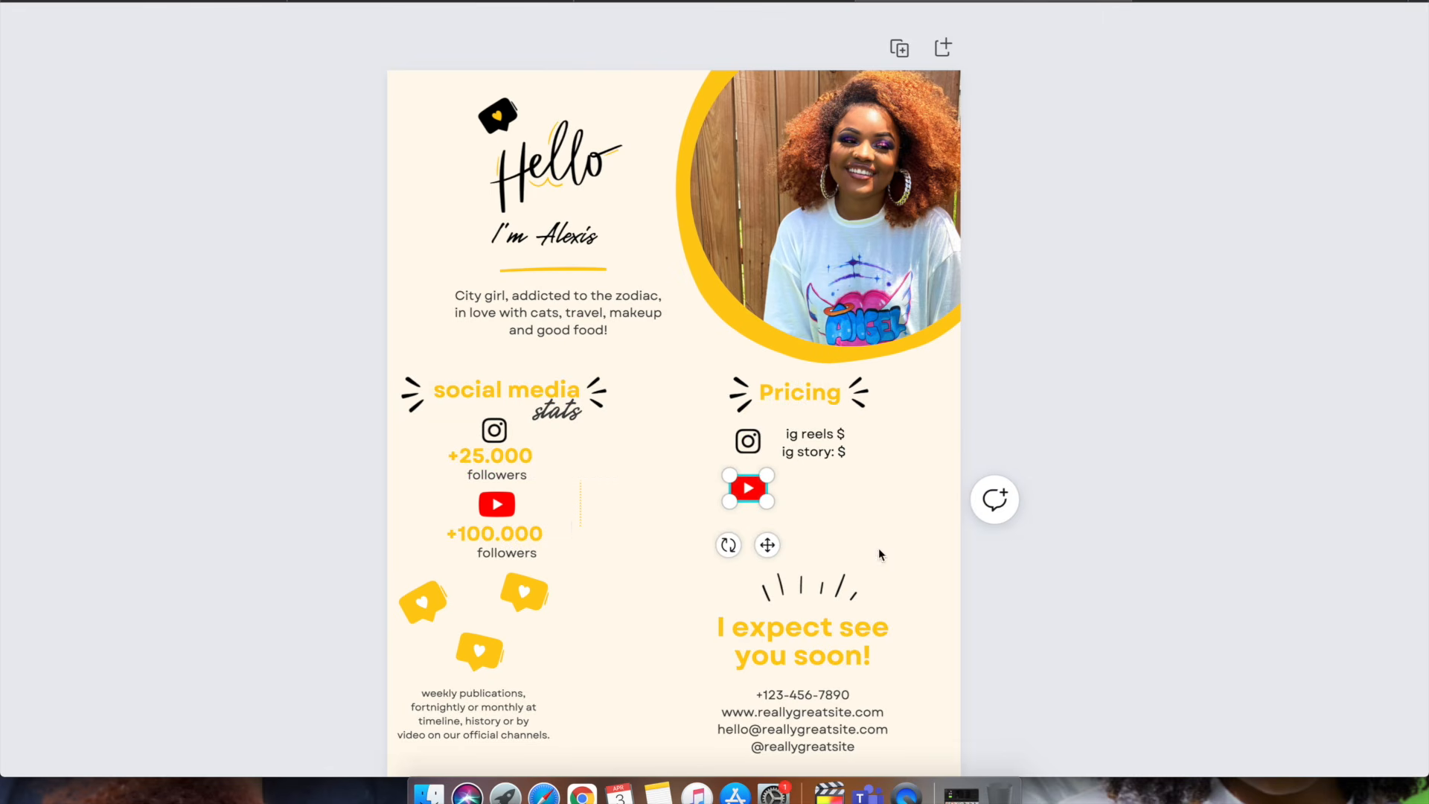
Step: Duplicate the thin yellow vertical line and lay the copy horizontally beneath the Pricing heading
{"action": "left_click", "coordinate": [580, 513]}
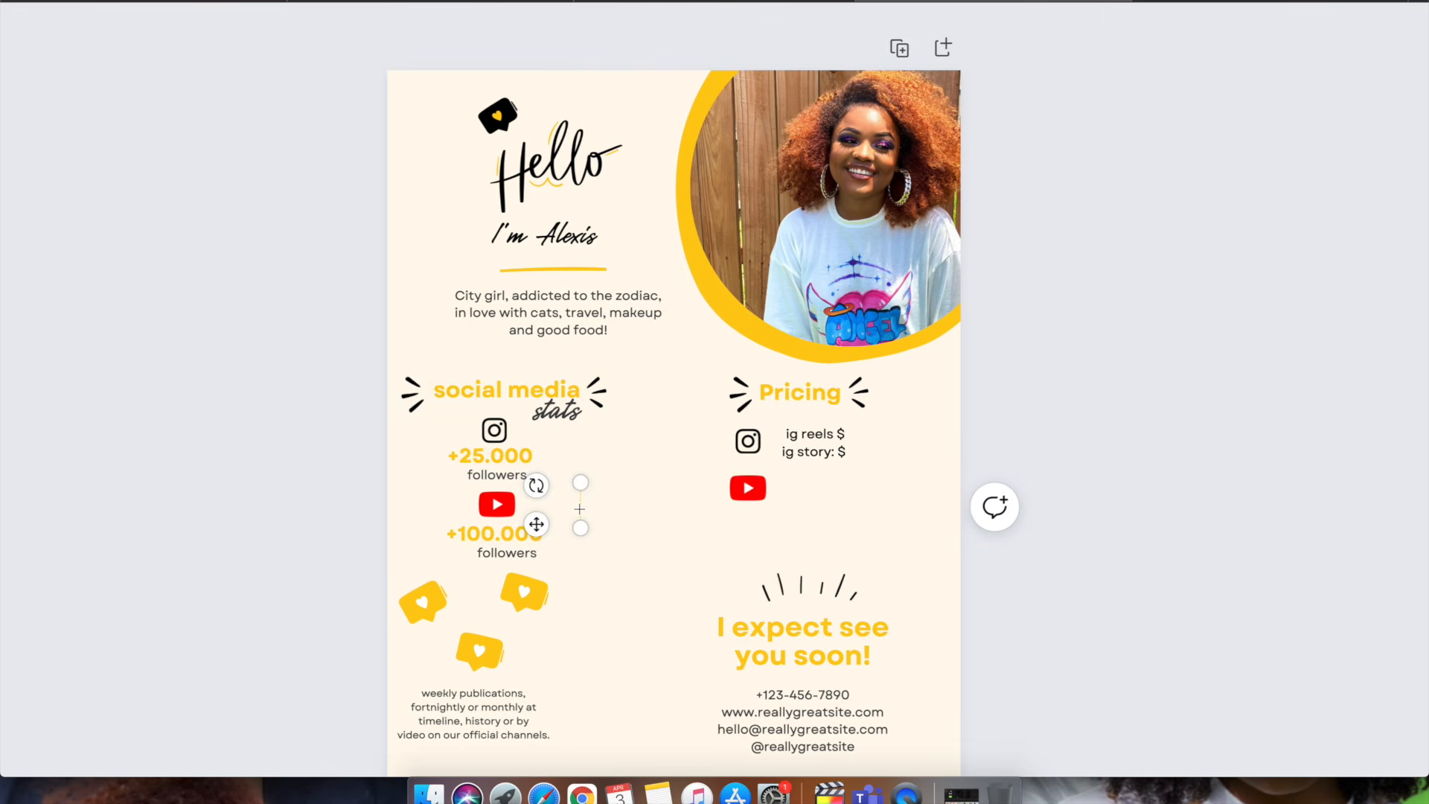
{"action": "key", "text": "super+d"}
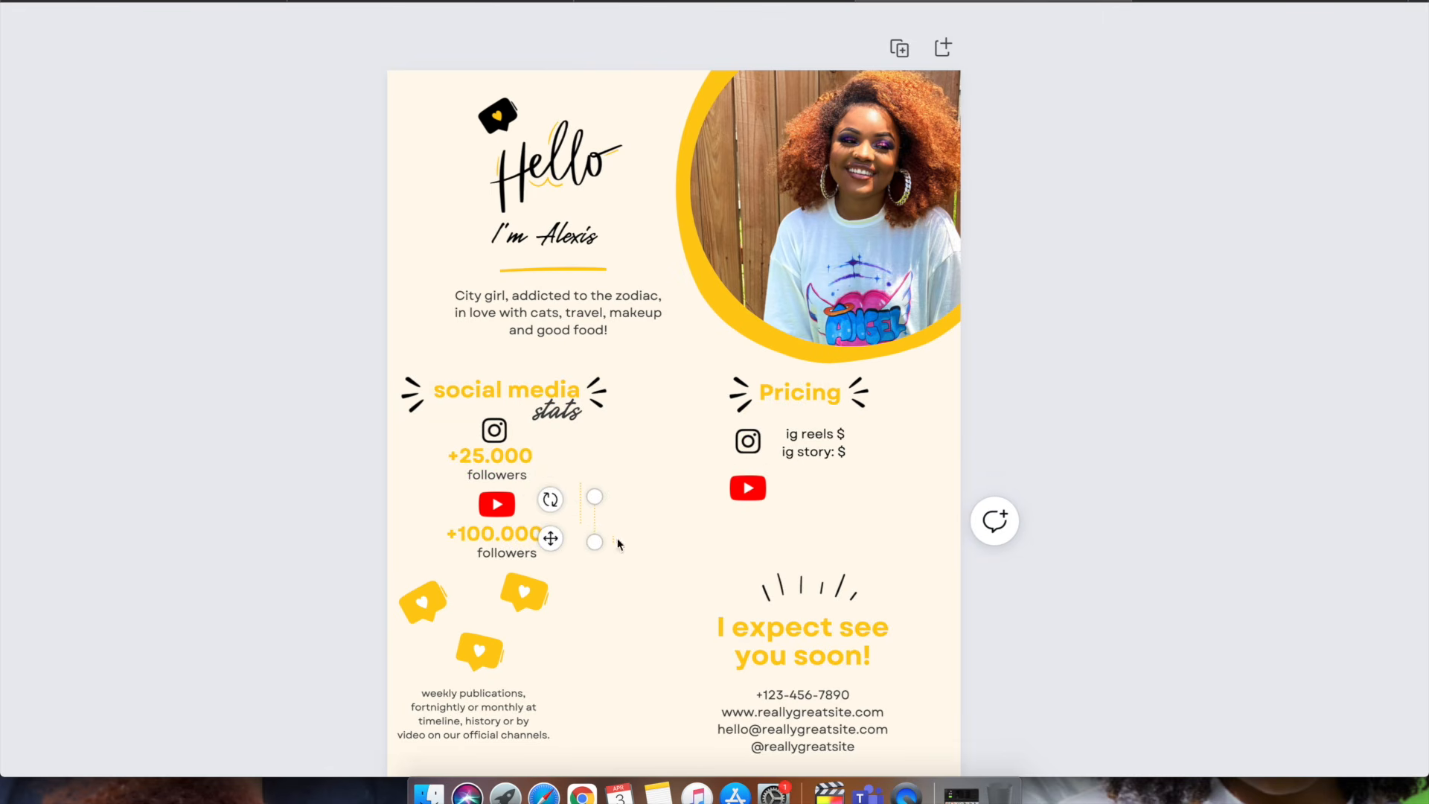
{"action": "left_click_drag", "start_coordinate": [596, 544], "coordinate": [826, 457]}
{"action": "left_click", "coordinate": [1145, 332]}
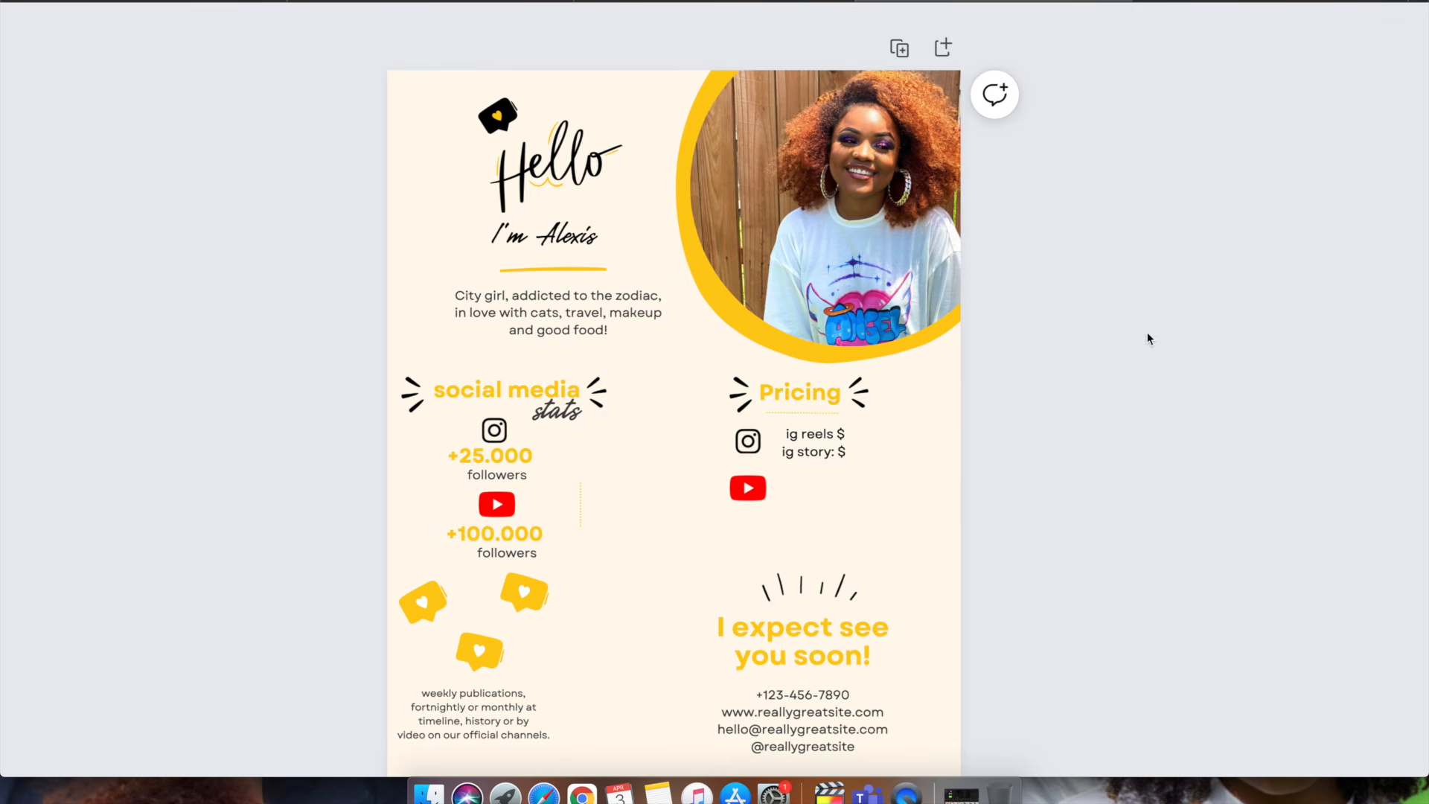
Step: Place a copy of the horizontal yellow line below the Instagram prices and nudge the pricing section's YouTube icon slightly down
{"action": "left_click", "coordinate": [795, 426]}
{"action": "left_click_drag", "start_coordinate": [822, 456], "coordinate": [837, 511]}
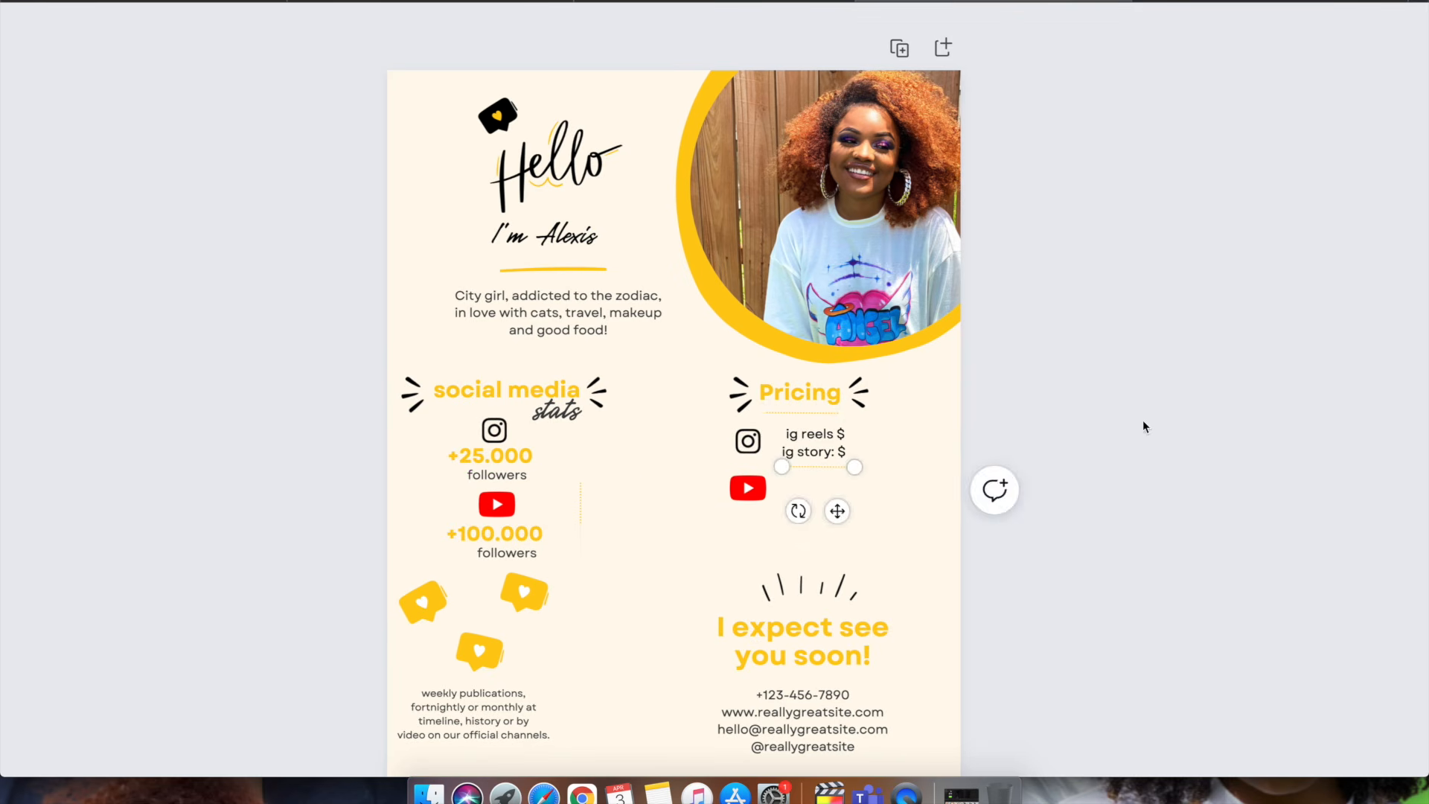
{"action": "left_click", "coordinate": [1173, 417]}
{"action": "left_click_drag", "start_coordinate": [755, 488], "coordinate": [755, 492]}
{"action": "left_click", "coordinate": [1222, 341]}
Step: Duplicate the Instagram price text and place the copy beside the YouTube icon in the pricing section
{"action": "left_click", "coordinate": [813, 445]}
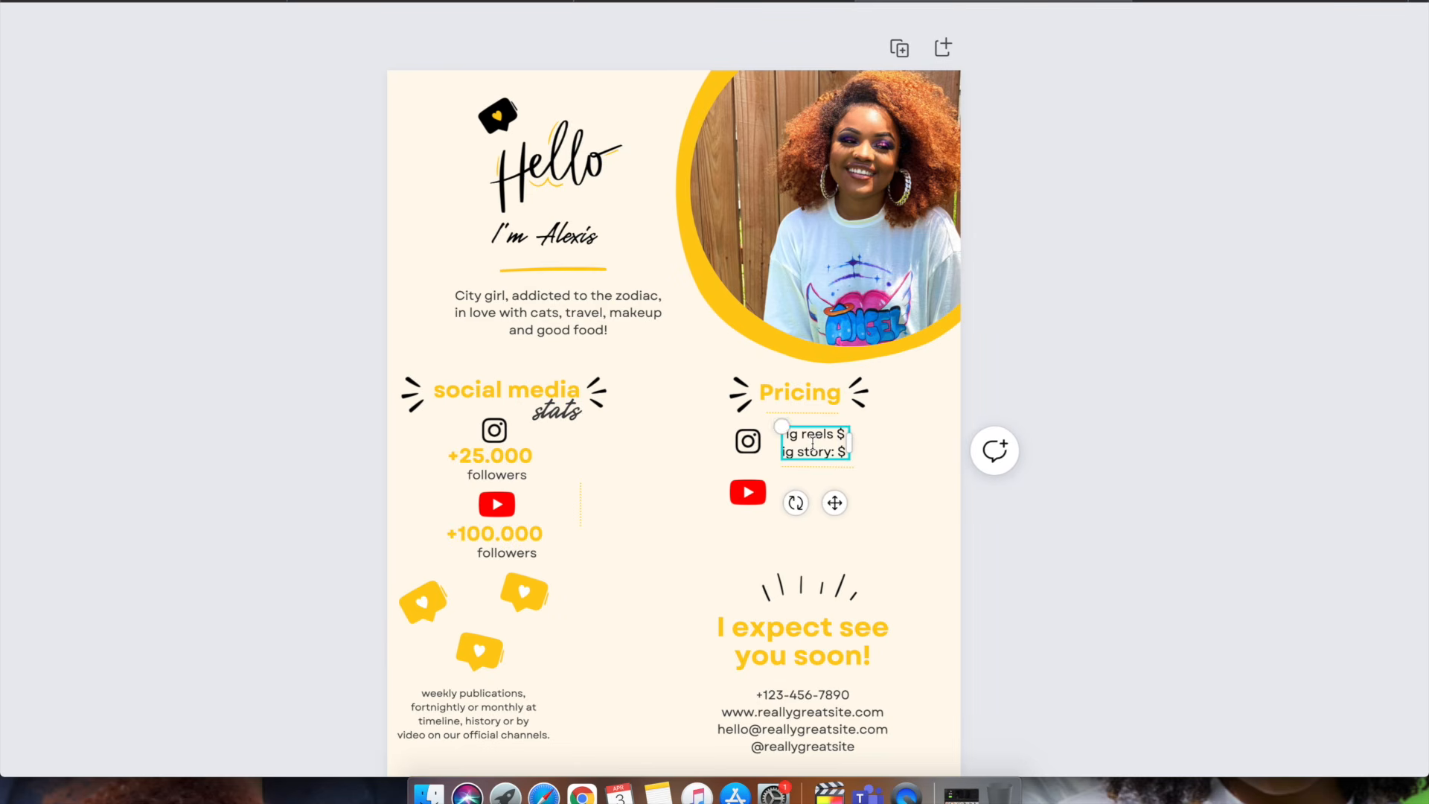
{"action": "key", "text": "super+d"}
{"action": "left_click_drag", "start_coordinate": [849, 522], "coordinate": [838, 559]}
Step: Change the first line of the copied price text beside the YouTube icon to "shorts video $"
{"action": "left_click_drag", "start_coordinate": [832, 488], "coordinate": [787, 490]}
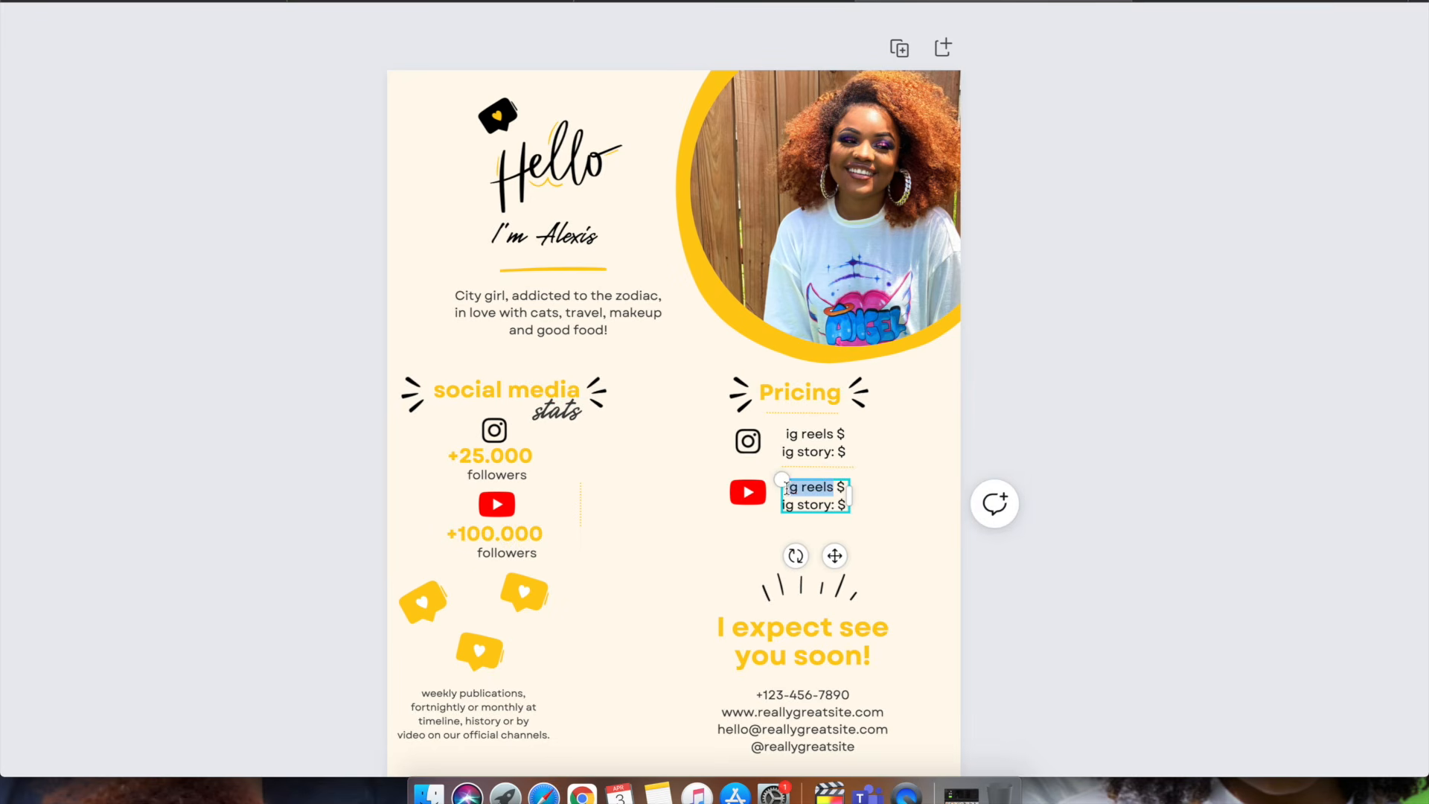
{"action": "type", "text": "yo"}
{"action": "key", "text": "BackSpace"}
{"action": "key", "text": "BackSpace"}
{"action": "type", "text": "shorts"}
{"action": "type", "text": " vudeo"}
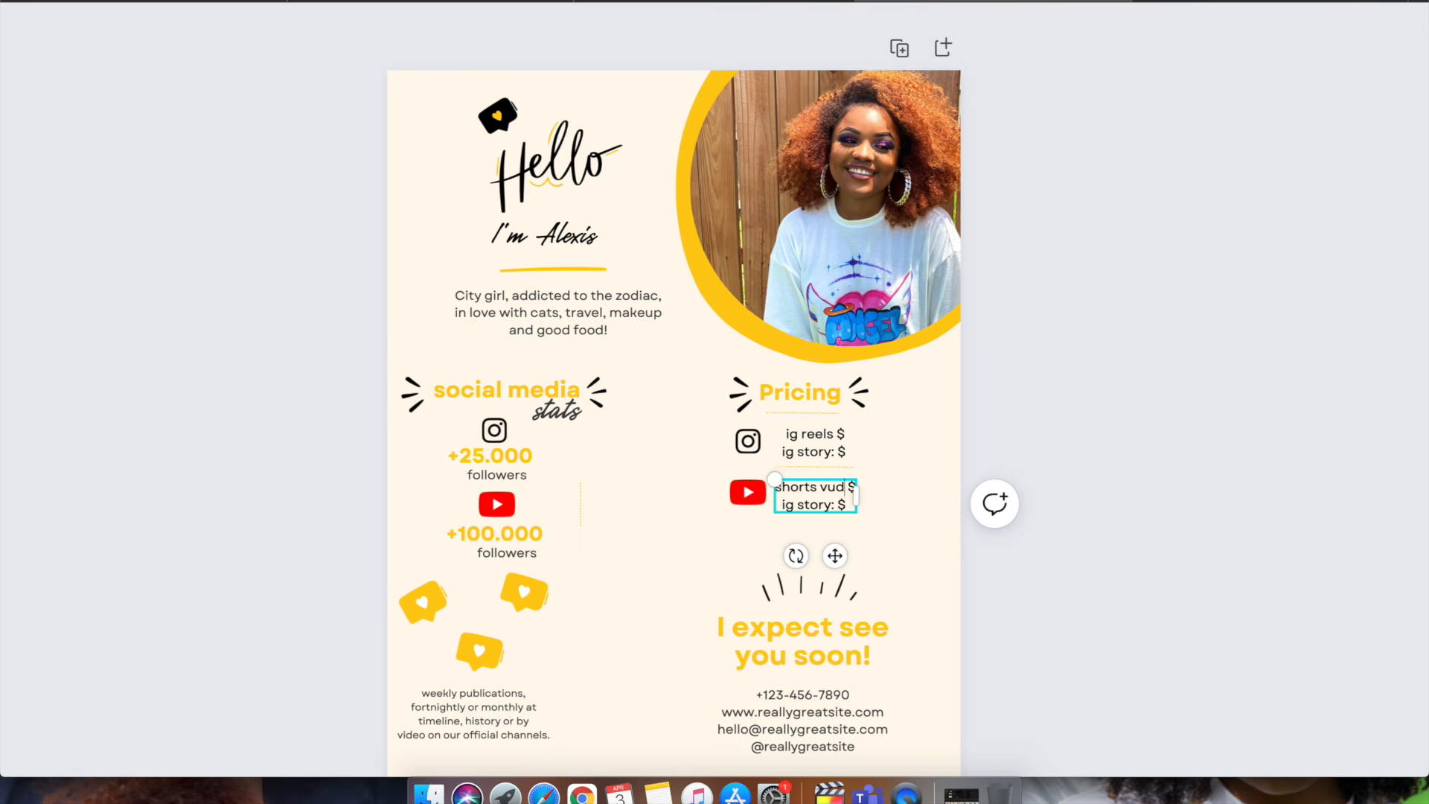
{"action": "key", "text": "BackSpace"}
{"action": "key", "text": "BackSpace"}
{"action": "key", "text": "BackSpace"}
{"action": "key", "text": "BackSpace"}
{"action": "type", "text": "ideo"}
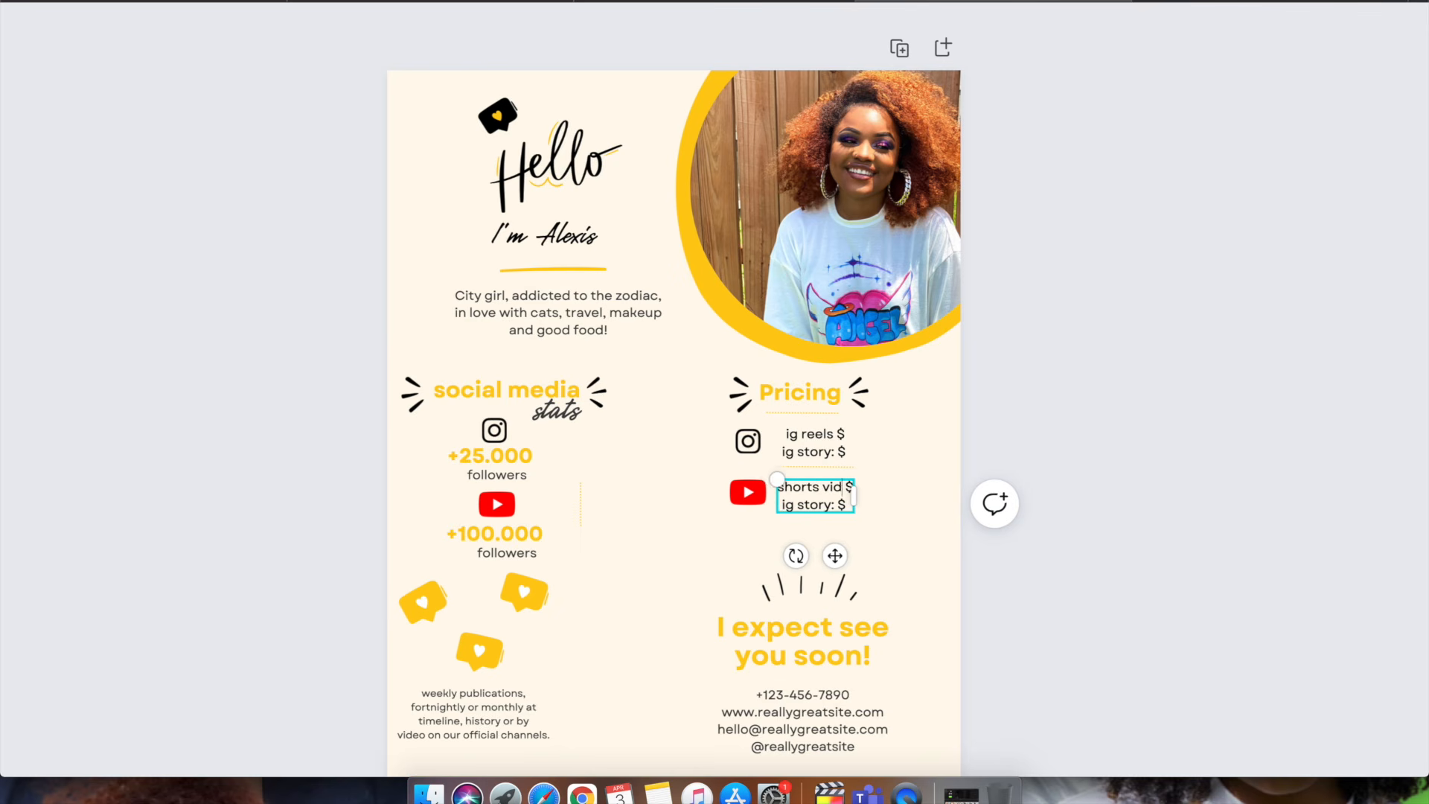
Step: Replace the second line of the YouTube price text with "3-5 min mention $"
{"action": "key", "text": "BackSpace"}
{"action": "key", "text": "BackSpace"}
{"action": "key", "text": "BackSpace"}
{"action": "key", "text": "BackSpace"}
{"action": "key", "text": "BackSpace"}
{"action": "key", "text": "BackSpace"}
{"action": "key", "text": "BackSpace"}
{"action": "key", "text": "BackSpace"}
{"action": "key", "text": "BackSpace"}
{"action": "key", "text": "BackSpace"}
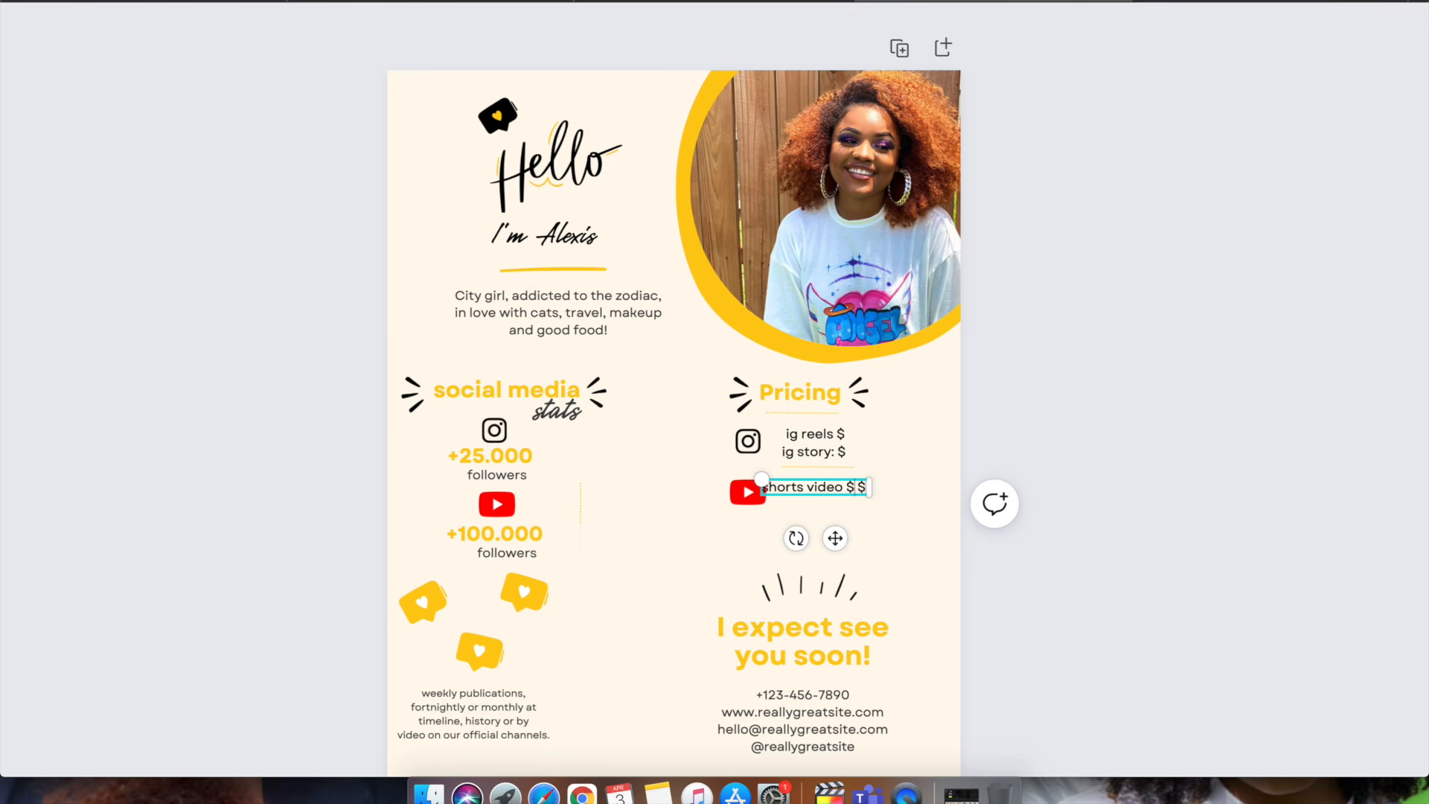
{"action": "key", "text": "Return"}
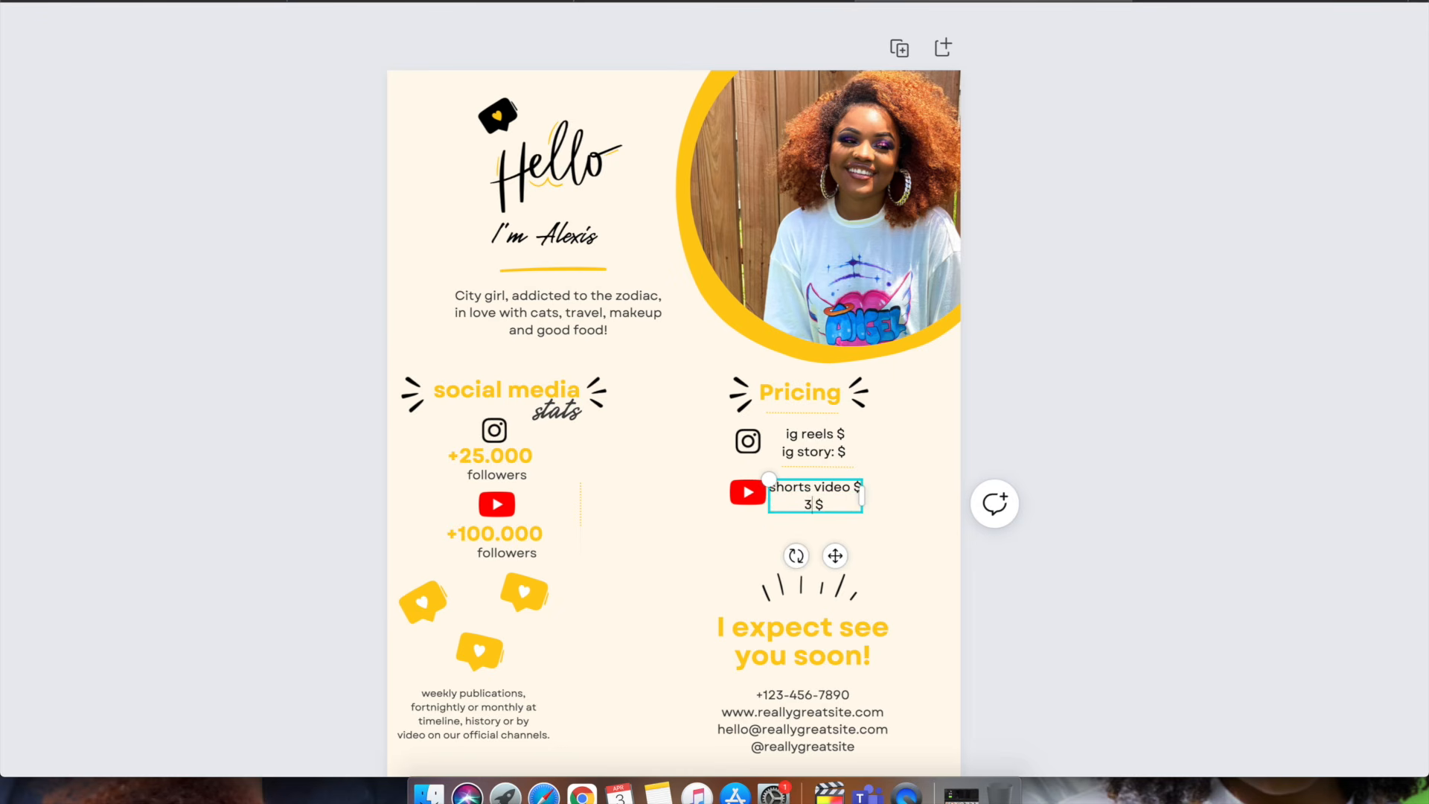
{"action": "type", "text": "3-5 mk"}
{"action": "key", "text": "BackSpace"}
{"action": "type", "text": "in mention"}
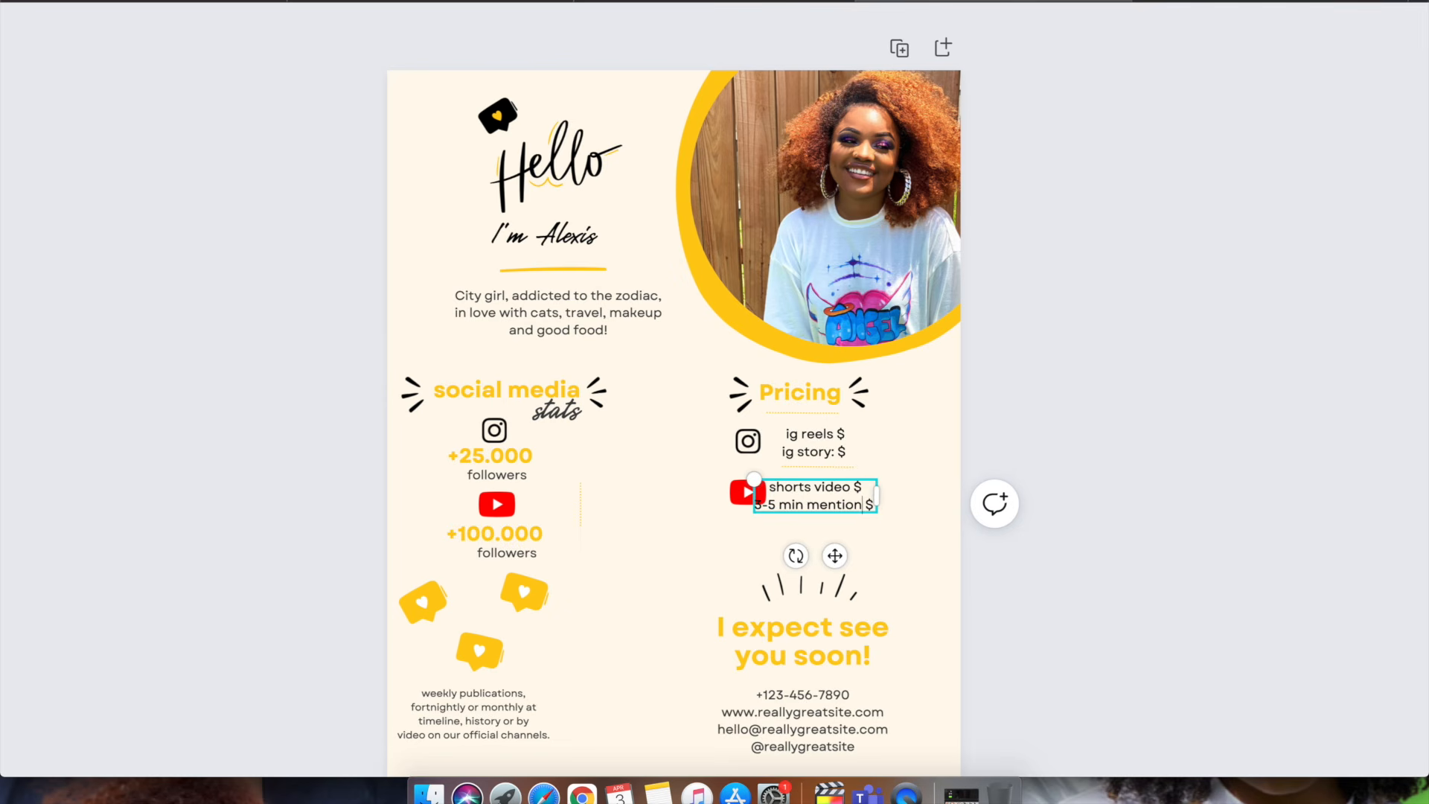
Step: Add a third line reading "dedicated video $" to the YouTube price text
{"action": "key", "text": "Return"}
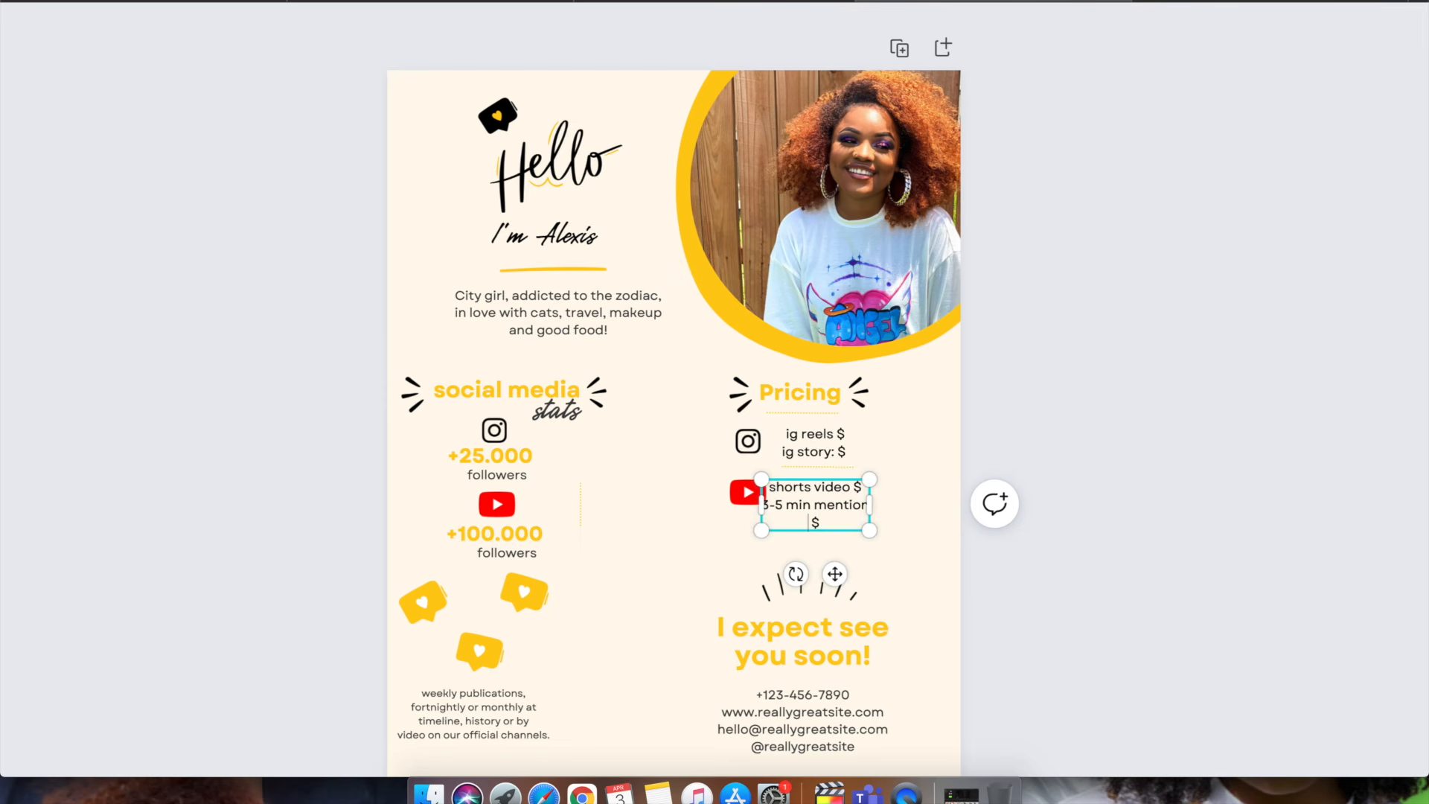
{"action": "key", "text": "BackSpace"}
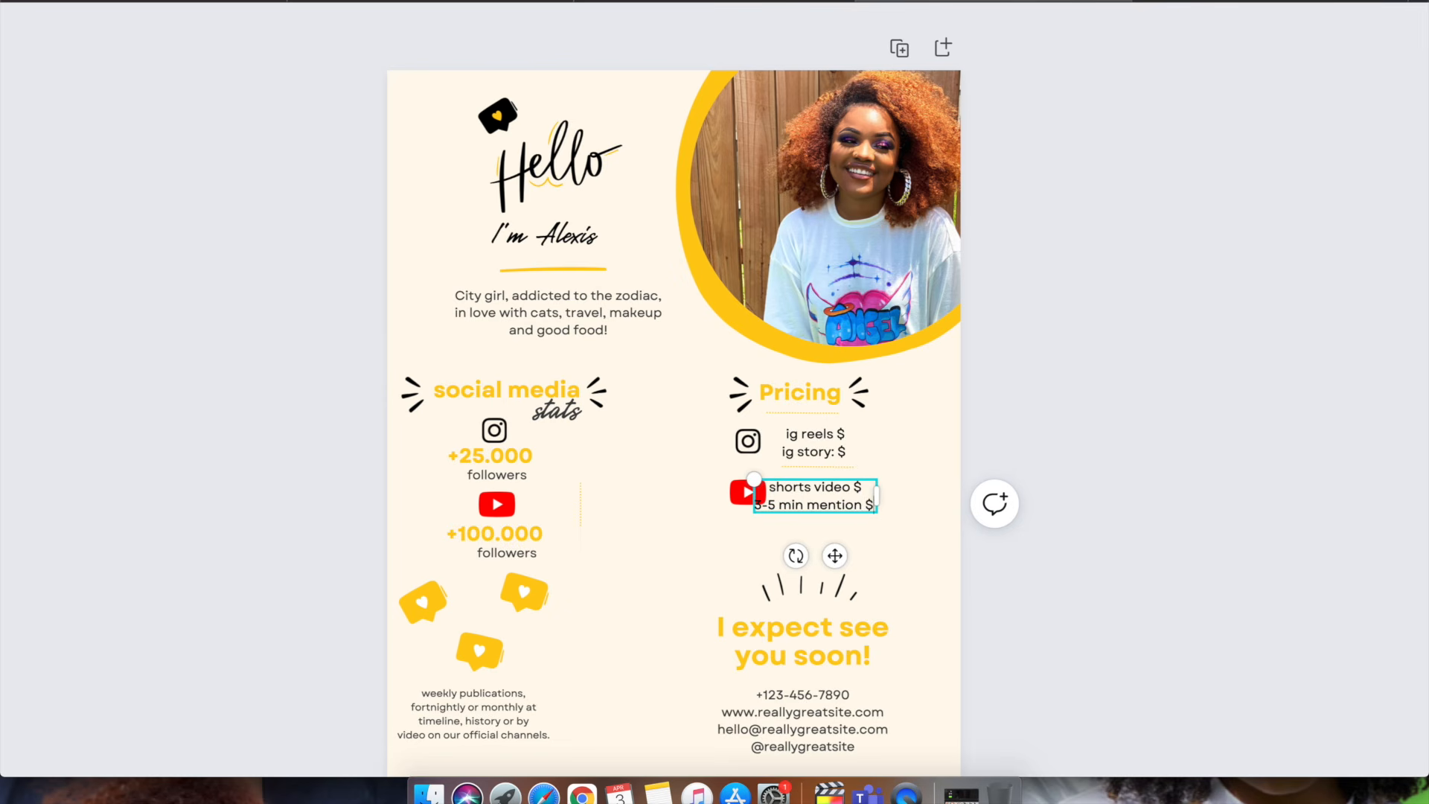
{"action": "key", "text": "Return"}
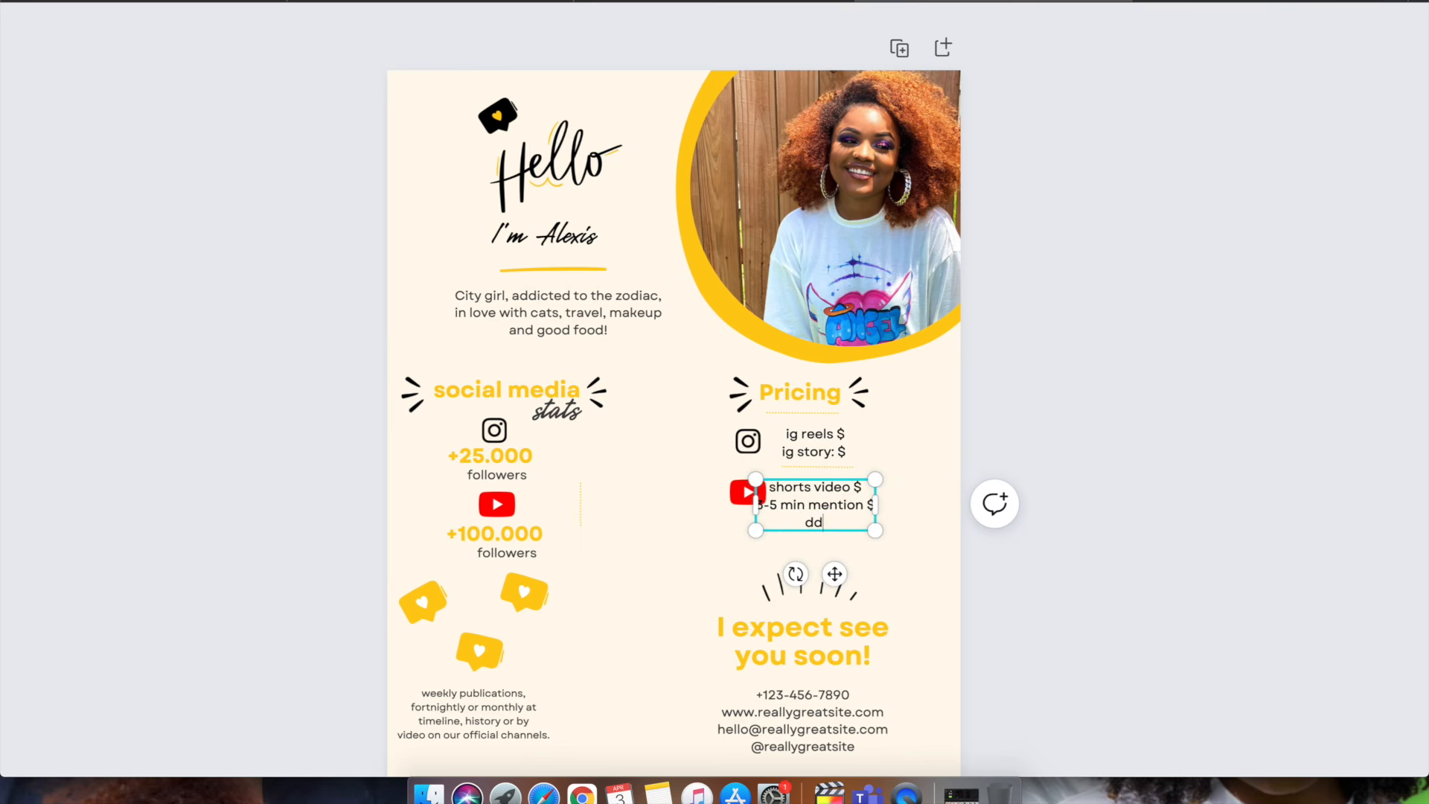
{"action": "type", "text": "dedicated video $"}
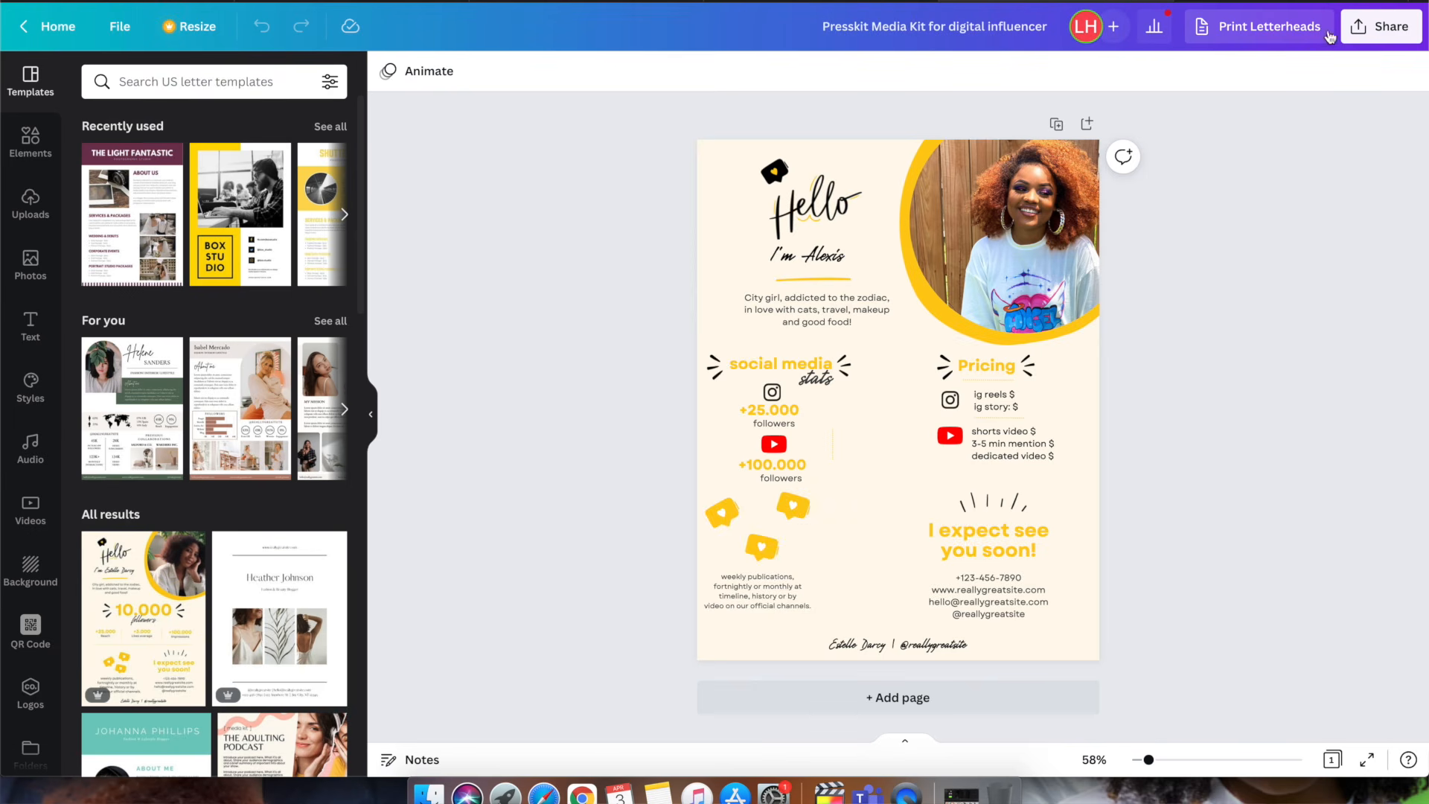
Step: Download the media kit as a PDF Print file and dismiss the download notice
{"action": "left_click", "coordinate": [1379, 27]}
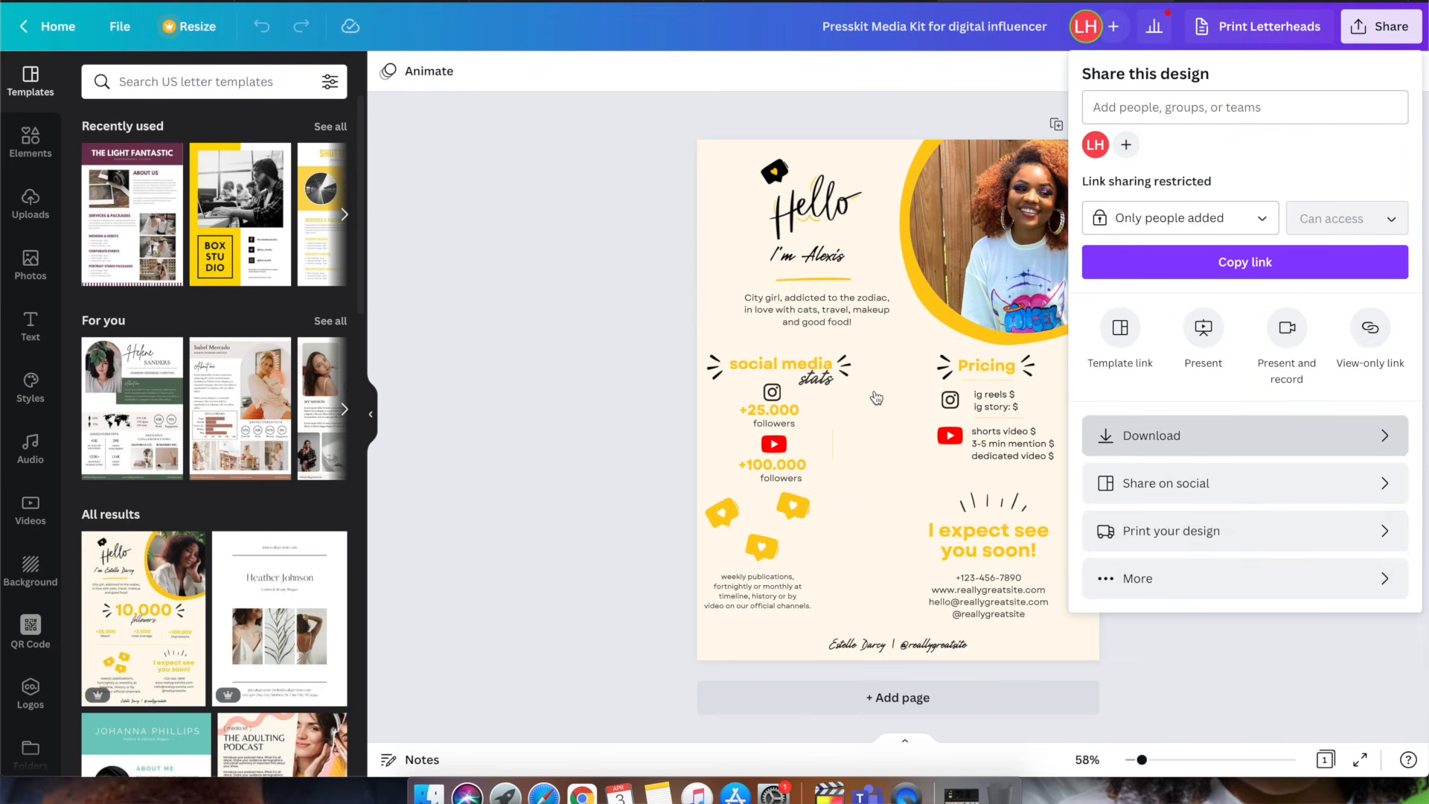
{"action": "left_click", "coordinate": [1191, 436]}
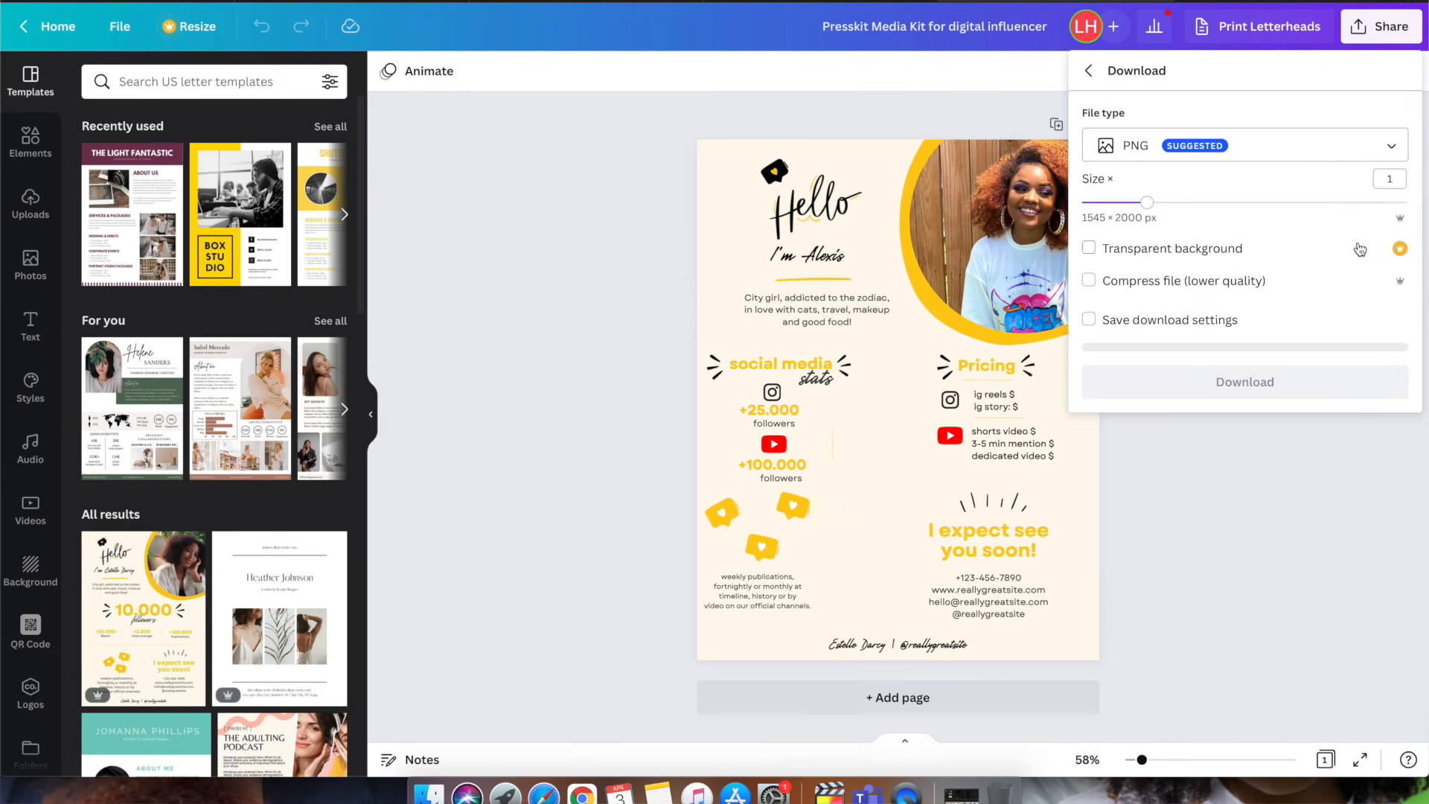
{"action": "left_click", "coordinate": [1281, 160]}
{"action": "left_click", "coordinate": [1185, 293]}
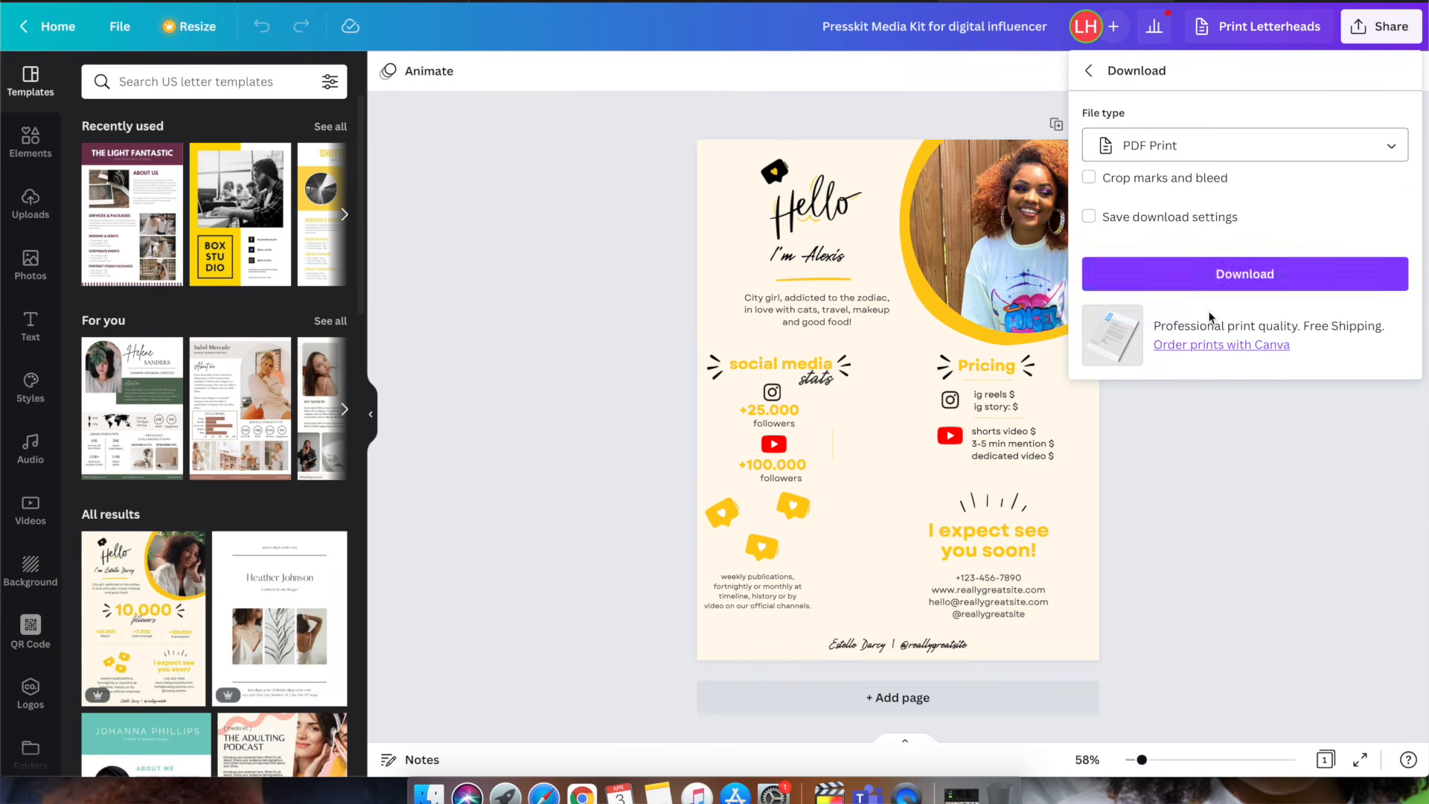
{"action": "left_click", "coordinate": [1236, 280]}
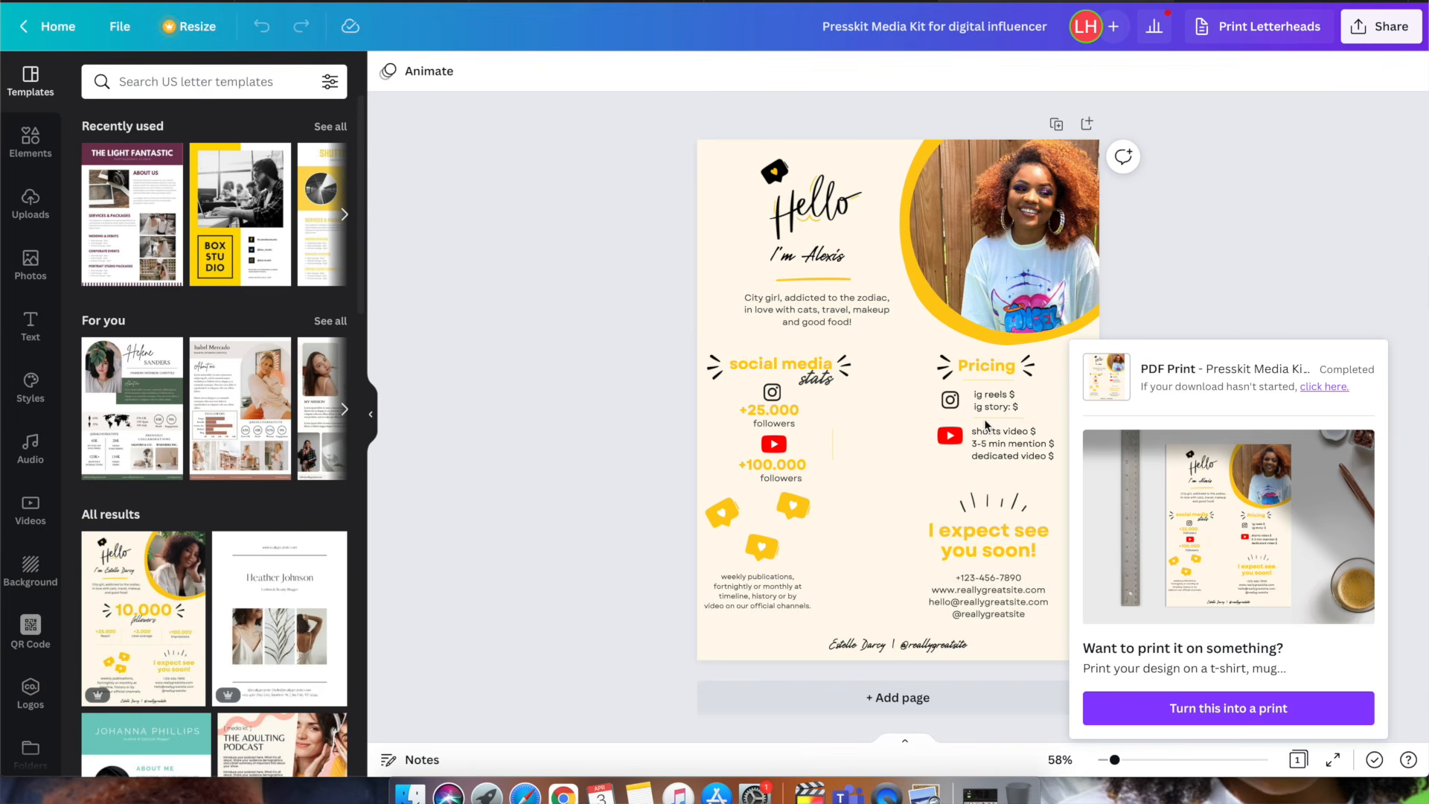
{"action": "left_click", "coordinate": [906, 480]}
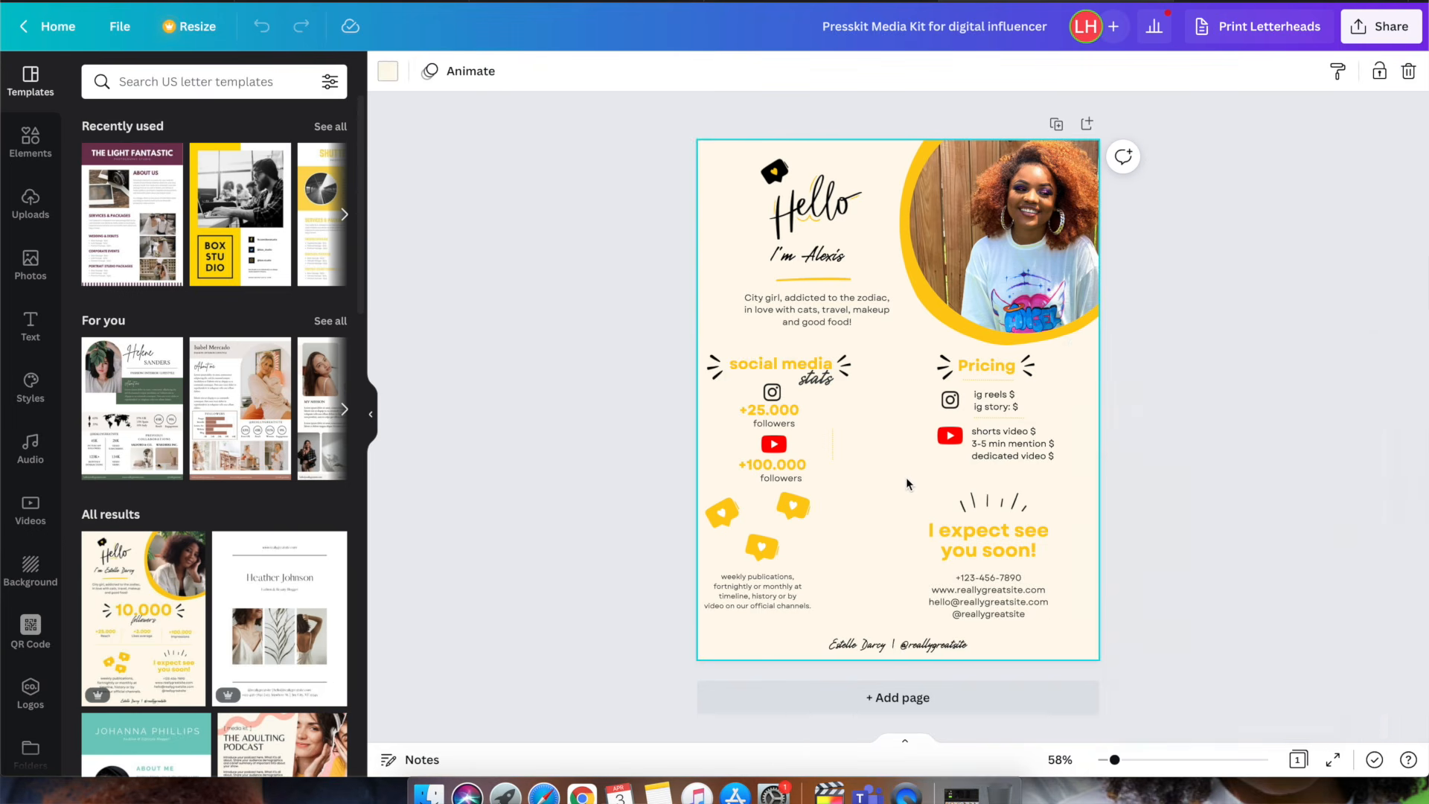
Step: Replace the weekly publications paragraph below the heart icons with "Brands ive worked with:"
{"action": "triple_click", "coordinate": [772, 587]}
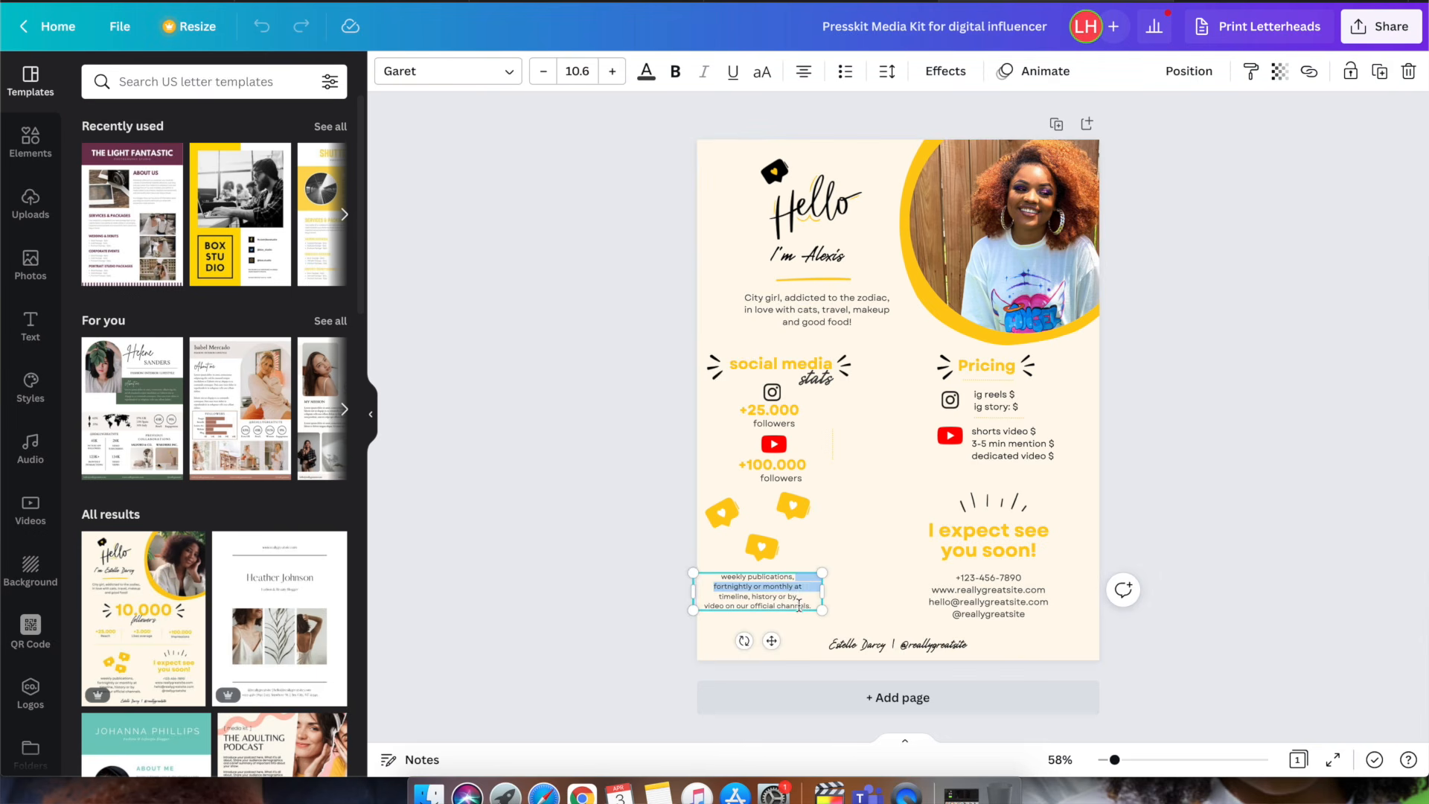
{"action": "double_click", "coordinate": [799, 605]}
{"action": "left_click_drag", "start_coordinate": [814, 603], "coordinate": [712, 577]}
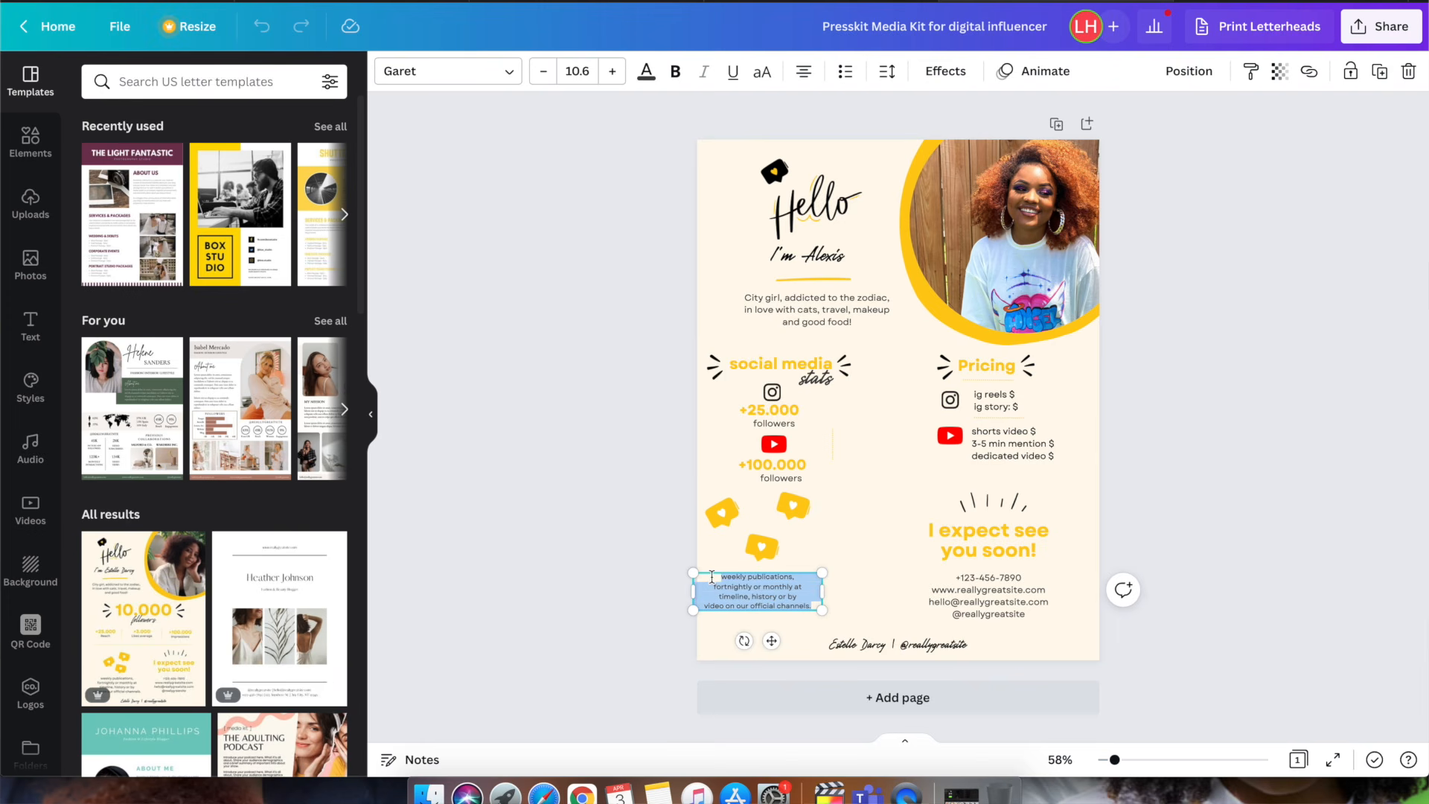
{"action": "type", "text": "Brands I've worked with:"}
{"action": "key", "text": "Escape"}
{"action": "key", "text": "Escape"}
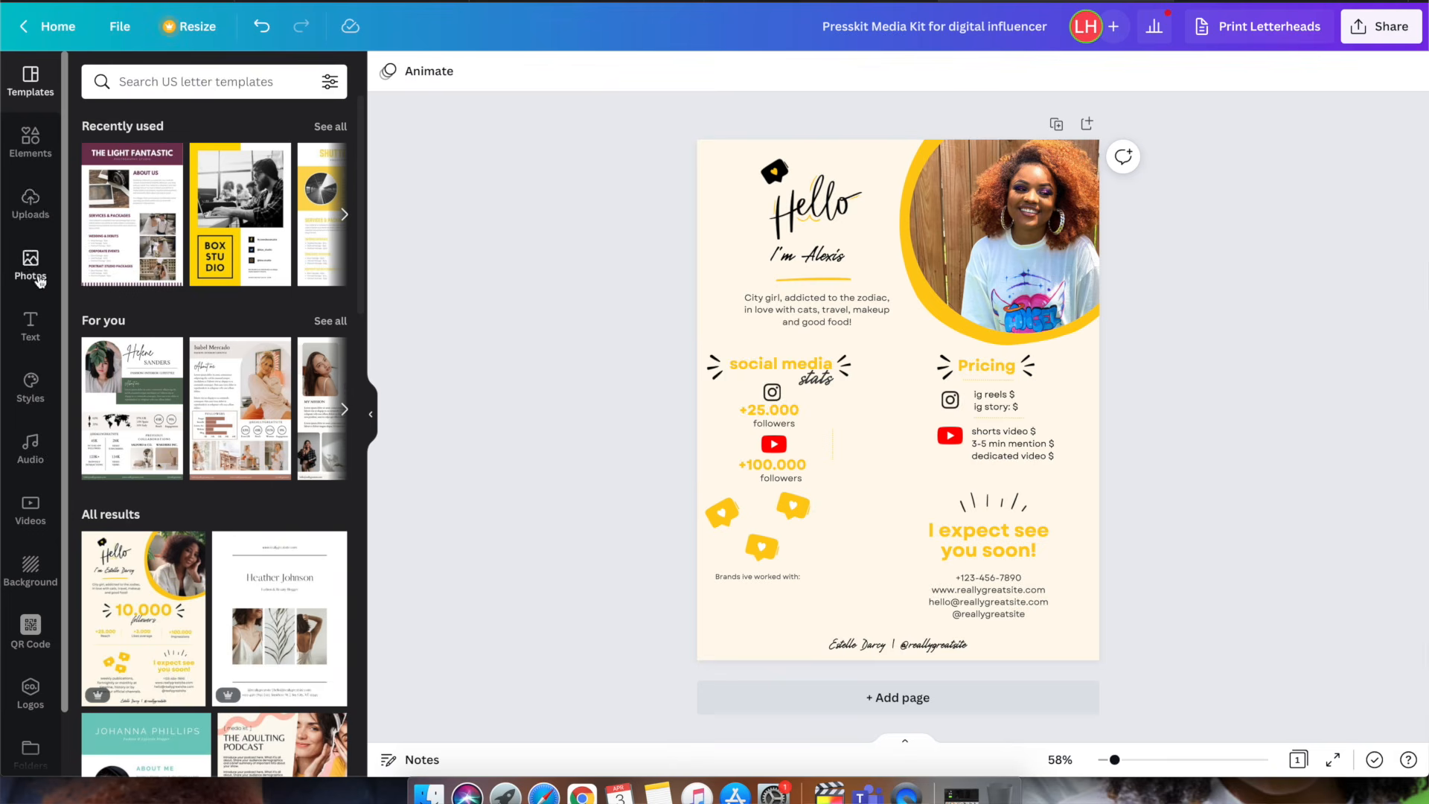
Step: Insert the uploaded Excedrin logo, shrink it and place it directly below the brands text
{"action": "left_click", "coordinate": [30, 201]}
{"action": "scroll", "coordinate": [264, 310], "scroll_direction": "down", "scroll_amount": 10}
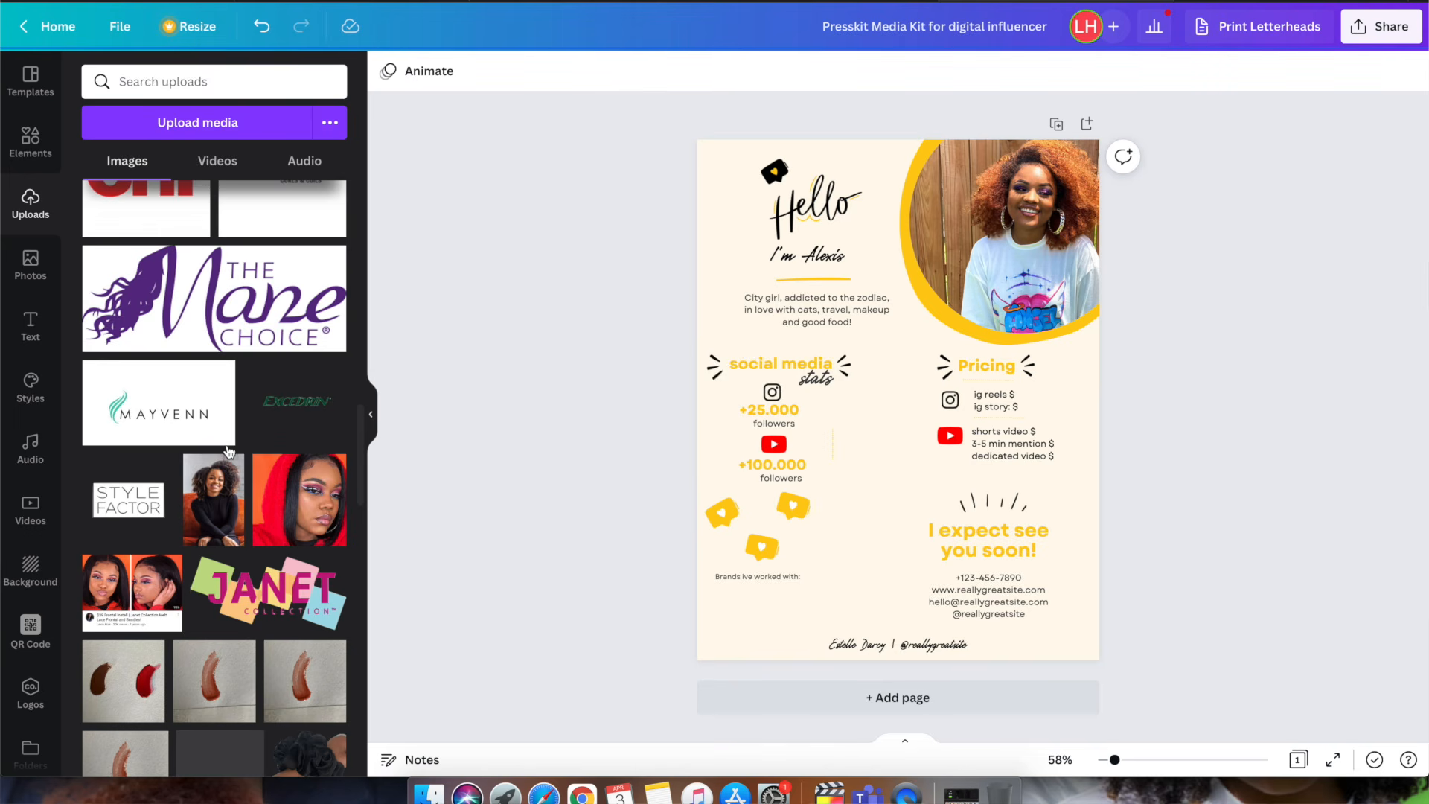
{"action": "left_click", "coordinate": [311, 408]}
{"action": "left_click_drag", "start_coordinate": [996, 490], "coordinate": [890, 416]}
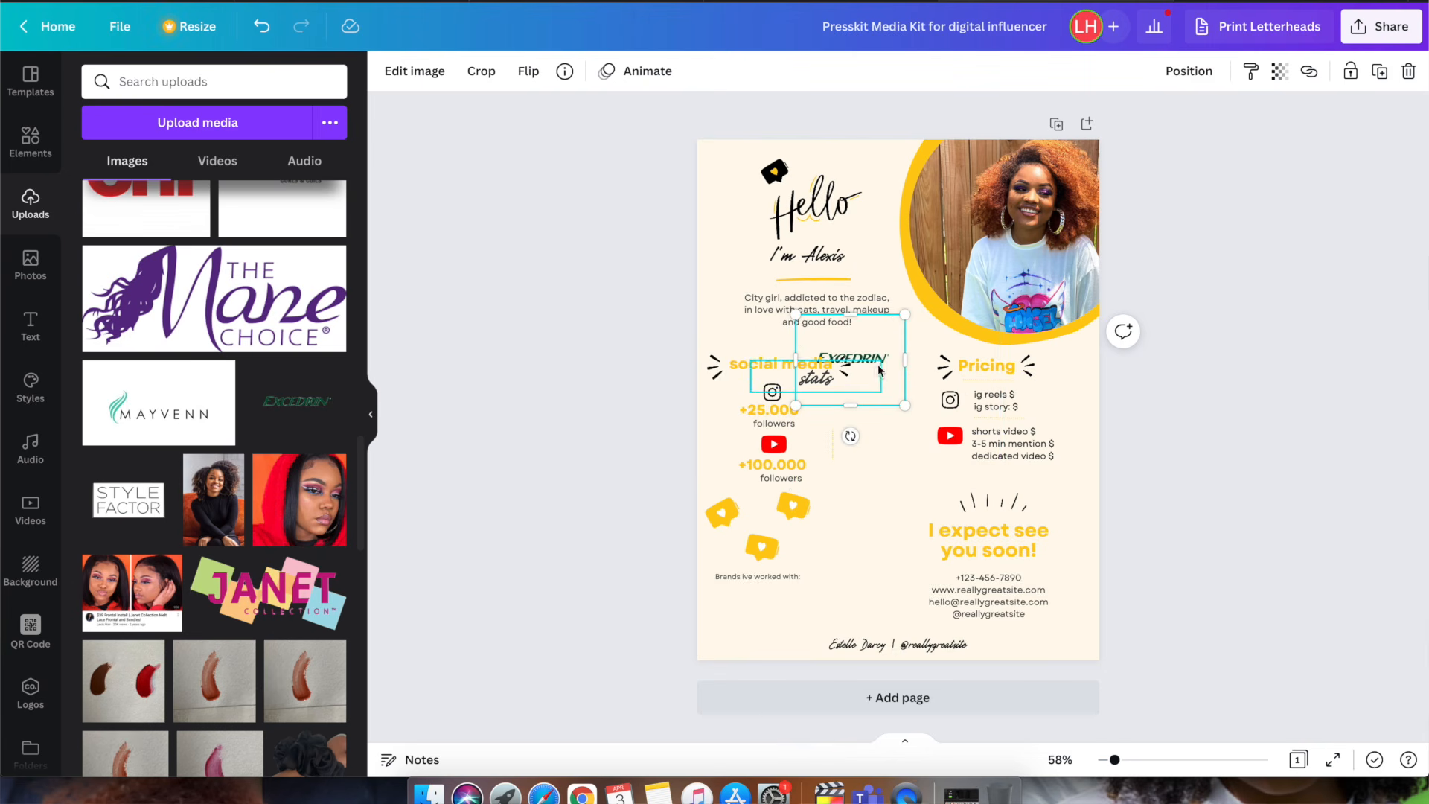
{"action": "left_click_drag", "start_coordinate": [892, 341], "coordinate": [798, 570]}
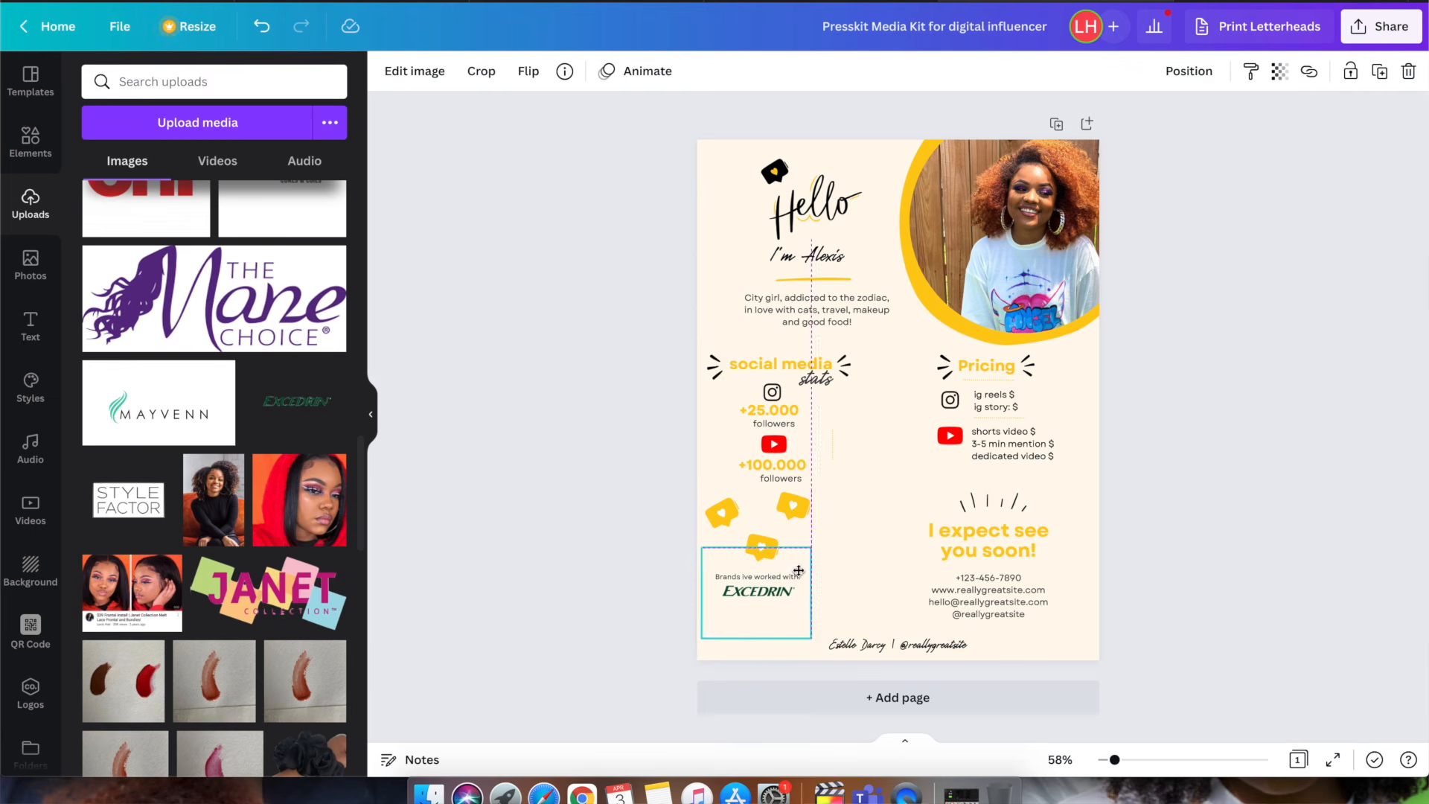
Step: Insert the uploaded Janet Collection logo, shrink it and place it below the Excedrin logo
{"action": "scroll", "coordinate": [262, 496], "scroll_direction": "down", "scroll_amount": 3}
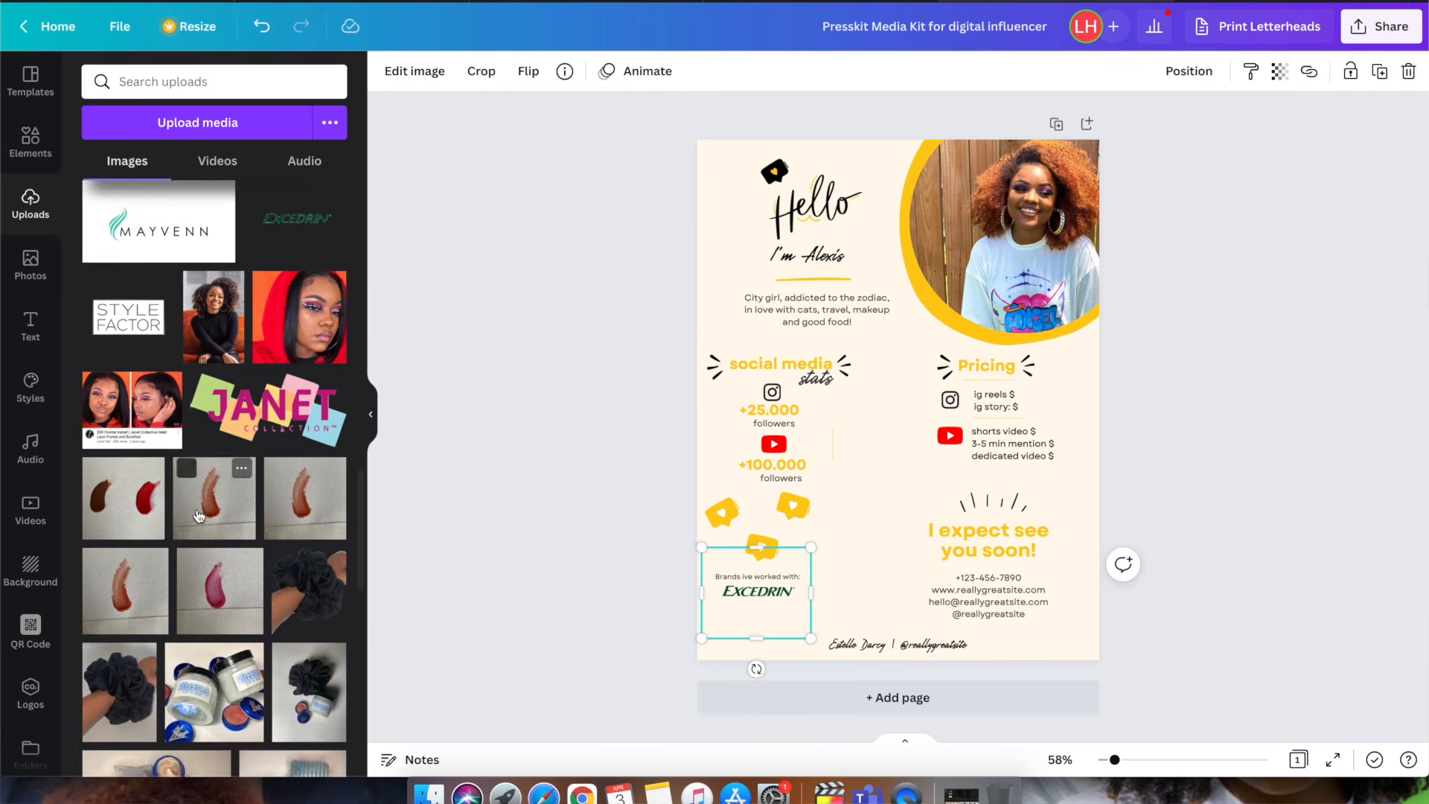
{"action": "left_click", "coordinate": [276, 470]}
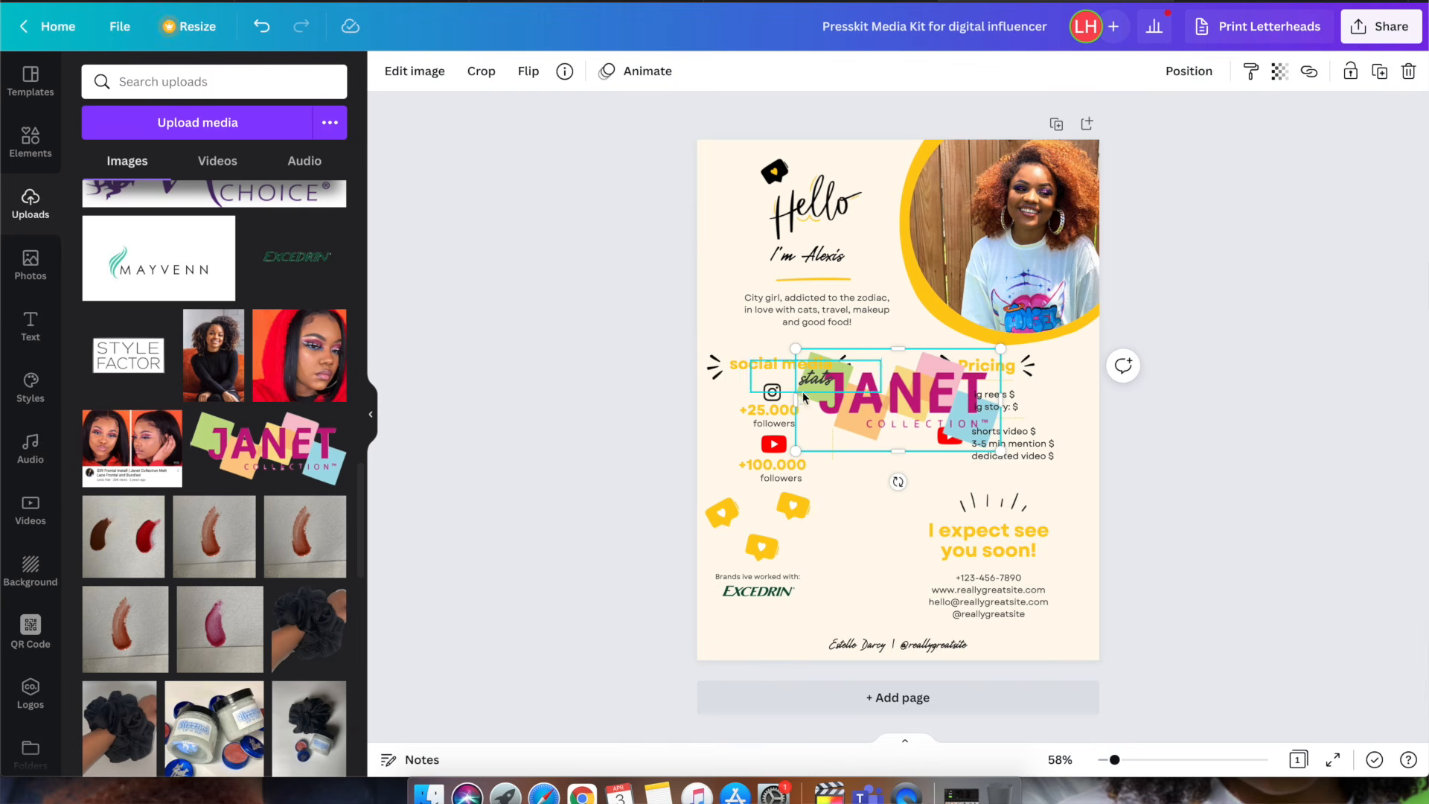
{"action": "left_click_drag", "start_coordinate": [1000, 452], "coordinate": [858, 382]}
{"action": "left_click", "coordinate": [875, 384]}
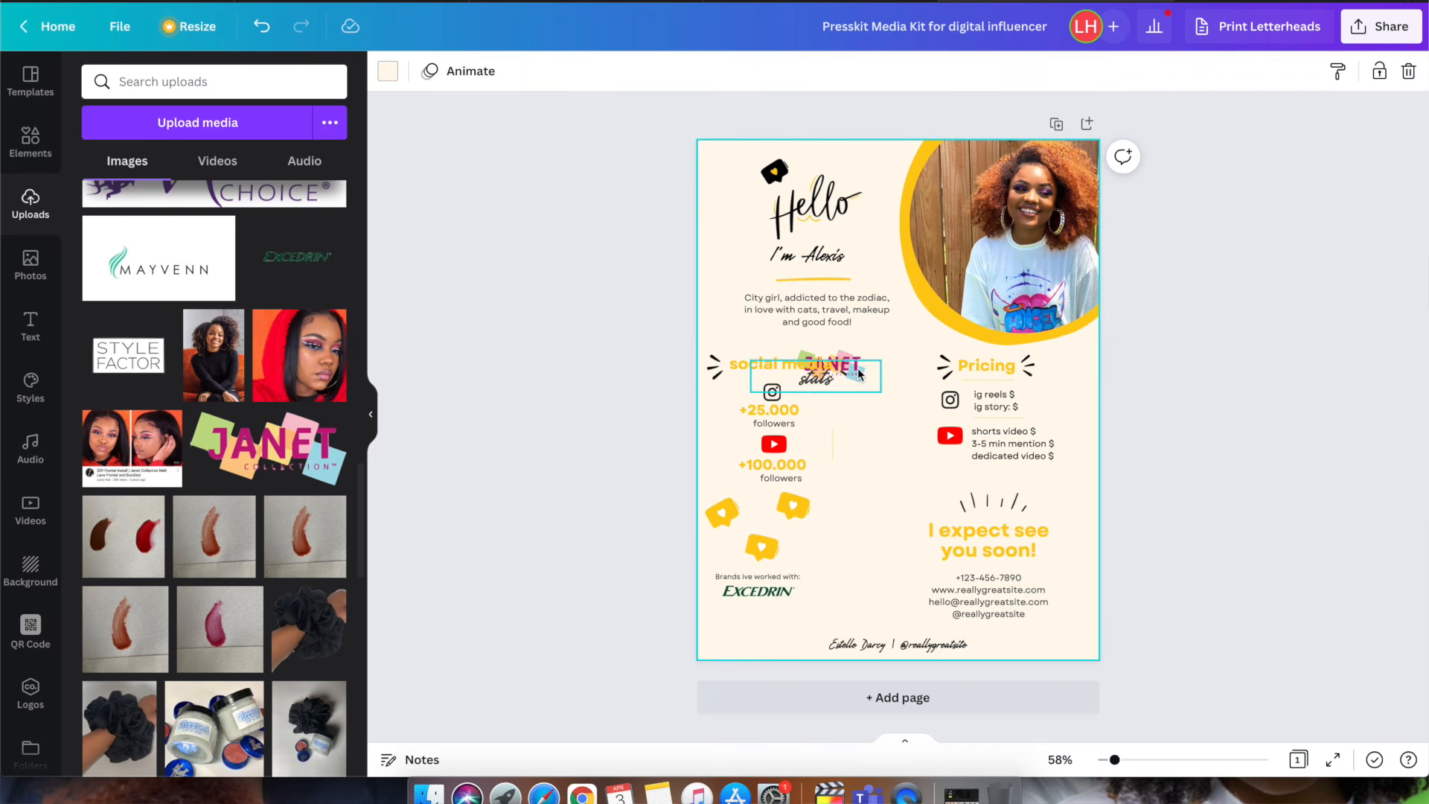
{"action": "left_click_drag", "start_coordinate": [858, 374], "coordinate": [782, 606]}
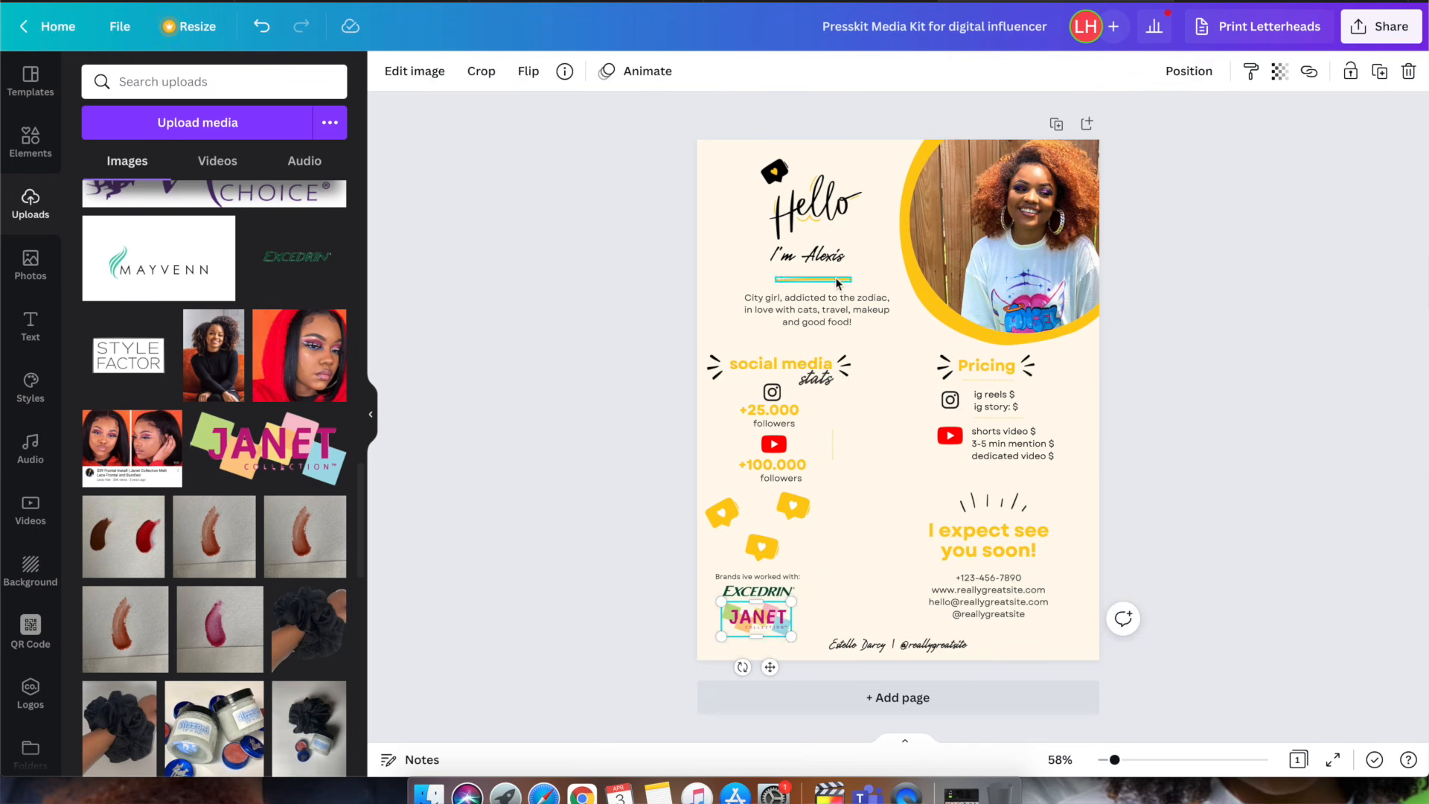
Step: View the colour choices for the yellow line below the name, leave them without changing it and select the "stats" text
{"action": "left_click", "coordinate": [839, 282]}
{"action": "left_click", "coordinate": [388, 71]}
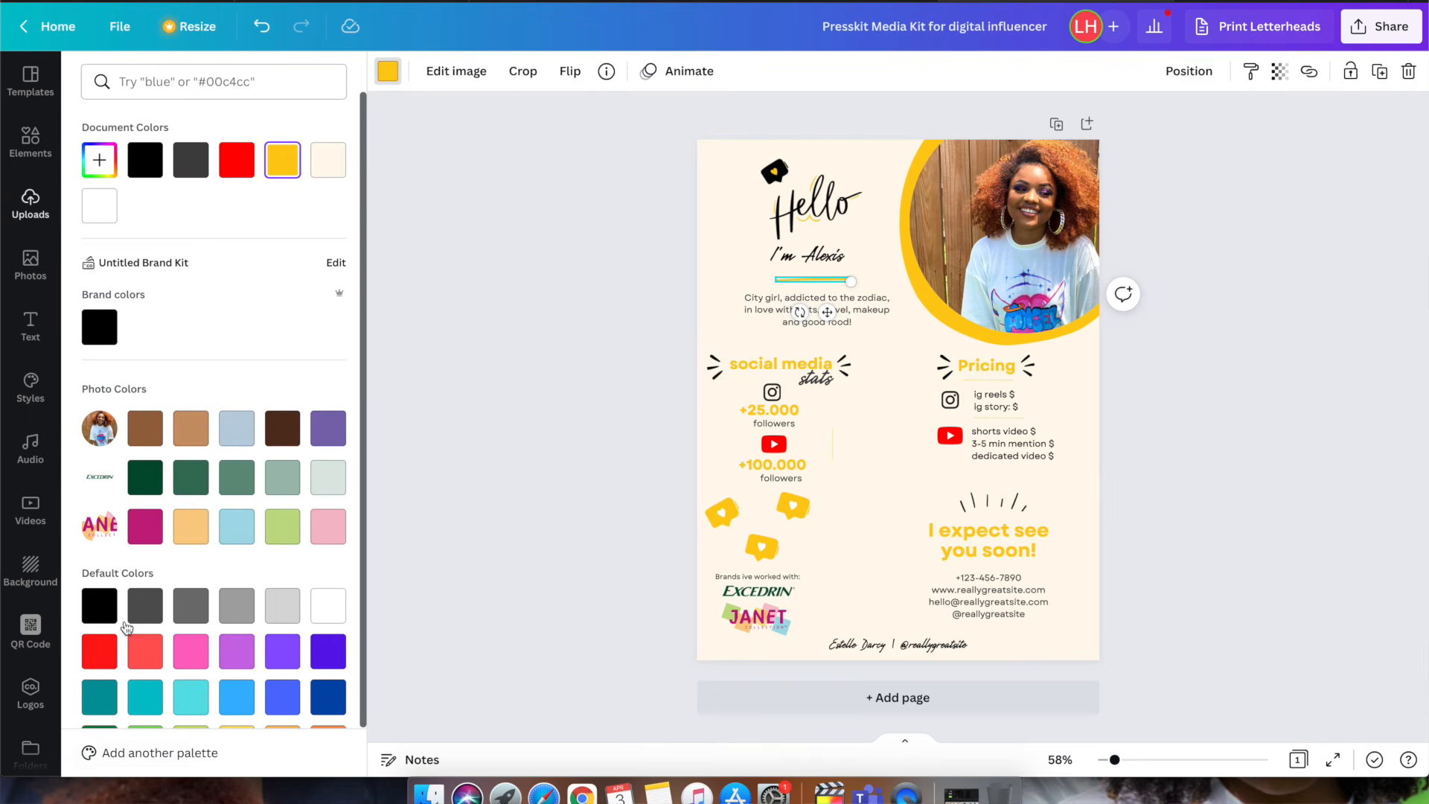
{"action": "scroll", "coordinate": [277, 519], "scroll_direction": "down", "scroll_amount": 2}
{"action": "left_click", "coordinate": [529, 256]}
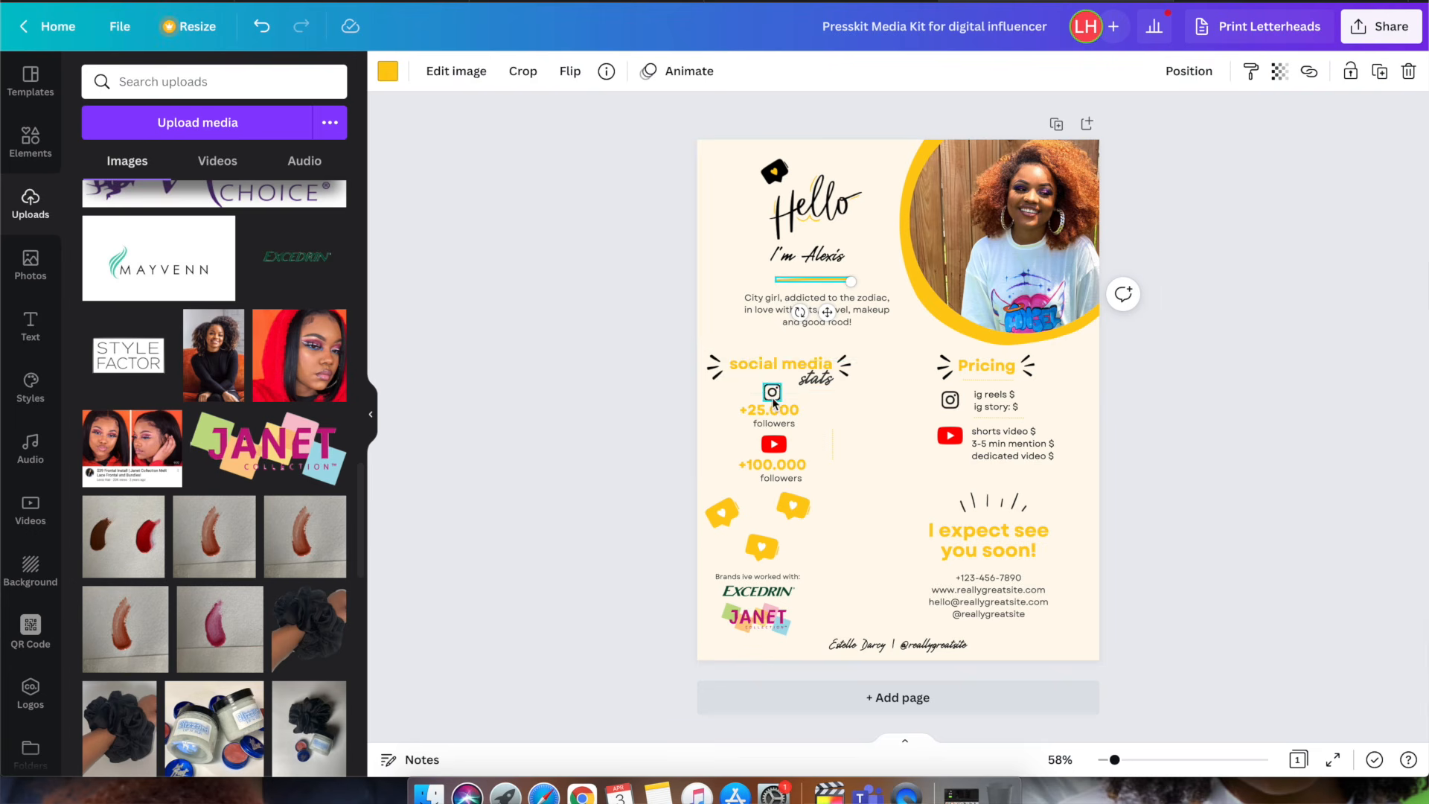
{"action": "left_click", "coordinate": [774, 398]}
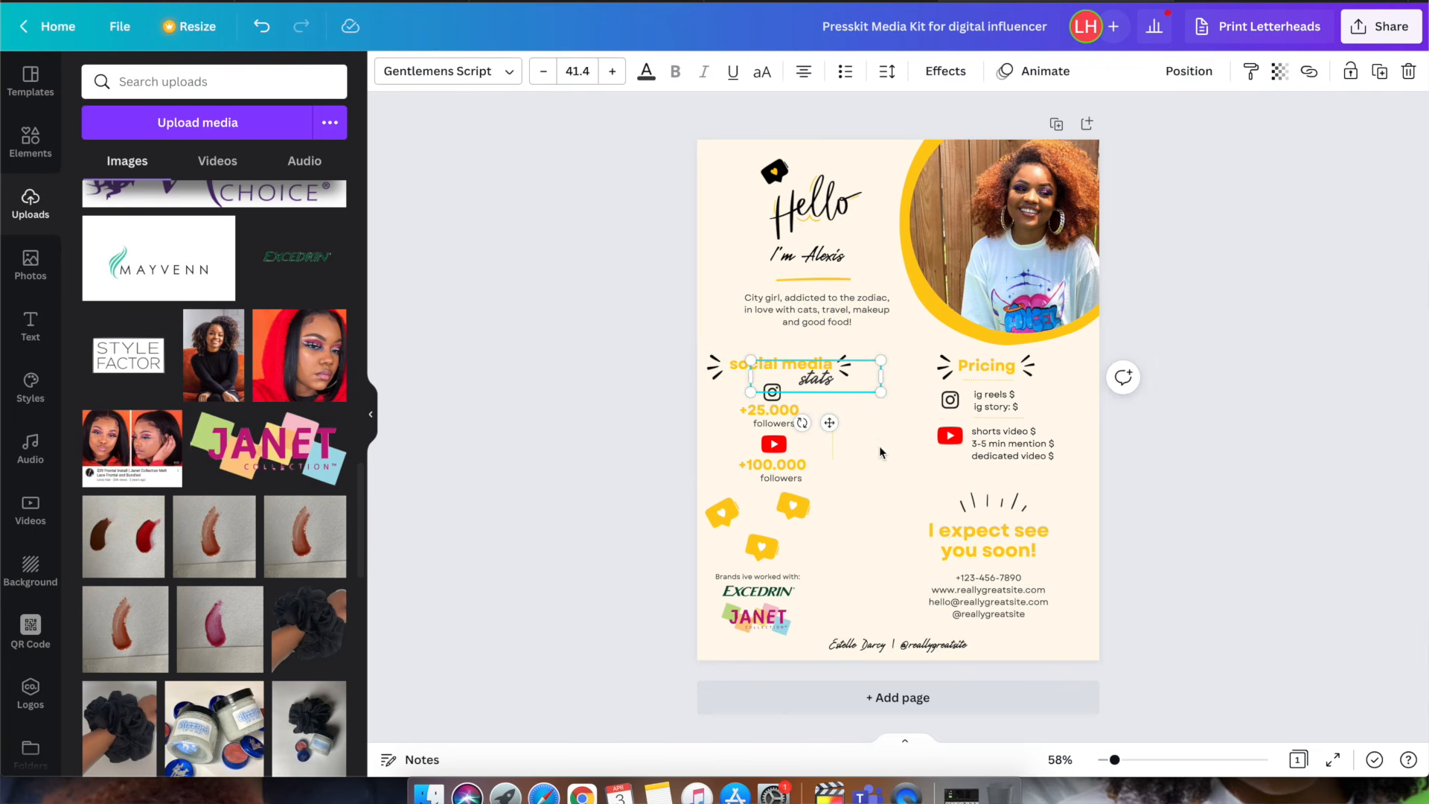